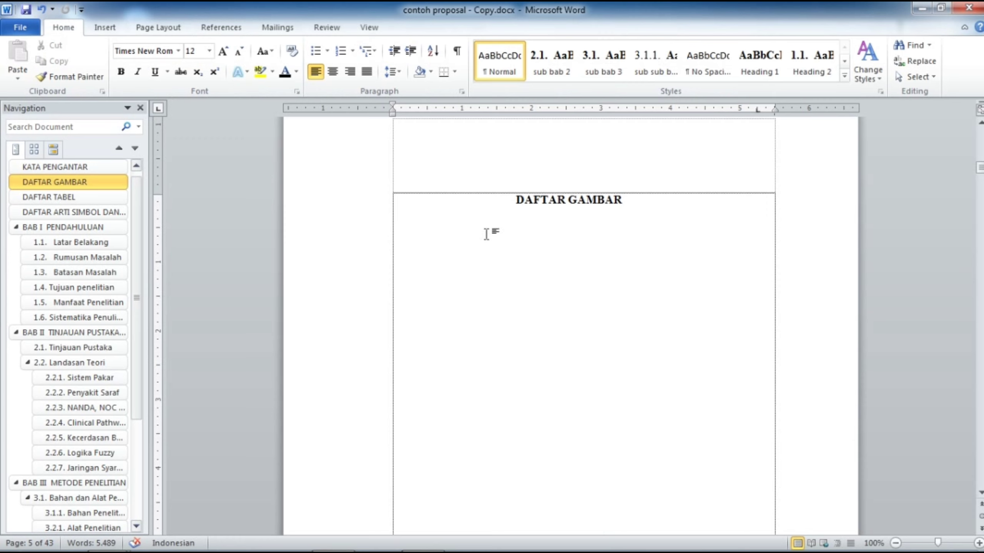
Step: Look over the empty DAFTAR GAMBAR page and the front-matter pages that follow it
scroll(550, 252, "down", 4)
scroll(559, 260, "up", 4)
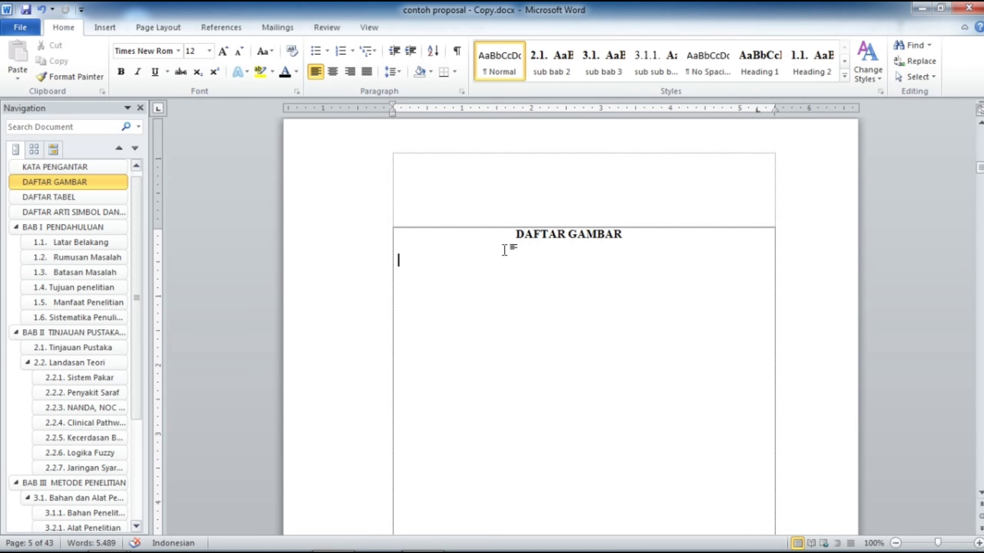
scroll(503, 232, "down", 2)
scroll(529, 190, "down", 18)
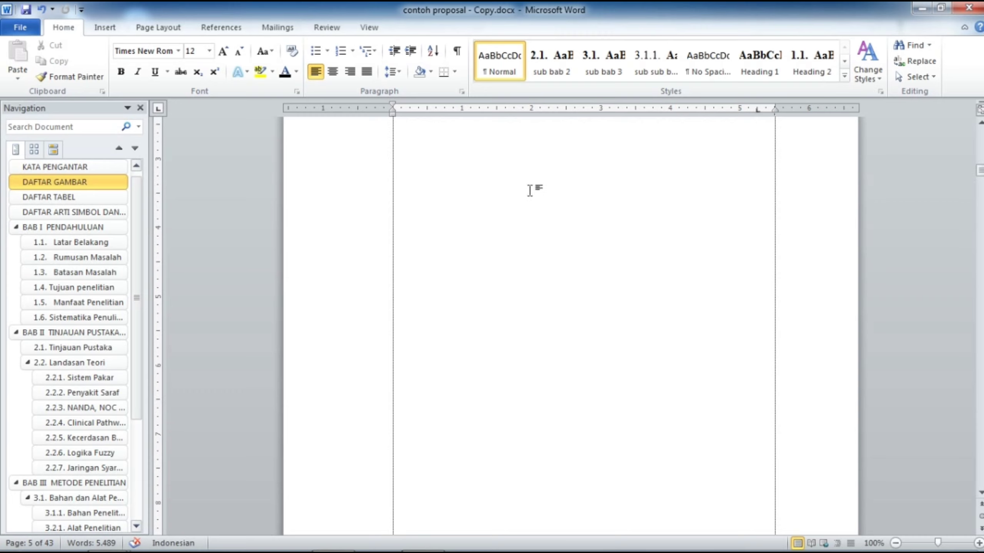
scroll(536, 180, "down", 20)
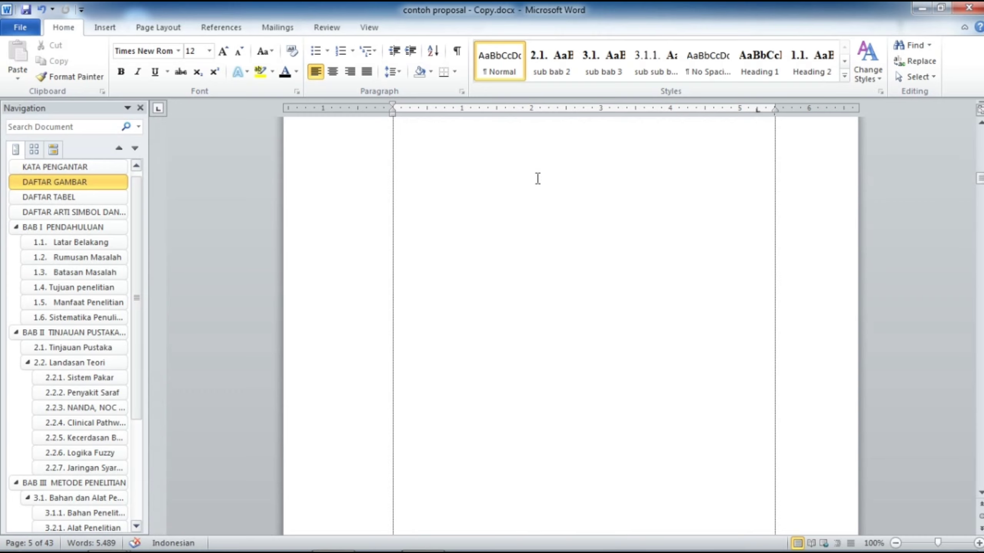
scroll(545, 173, "up", 20)
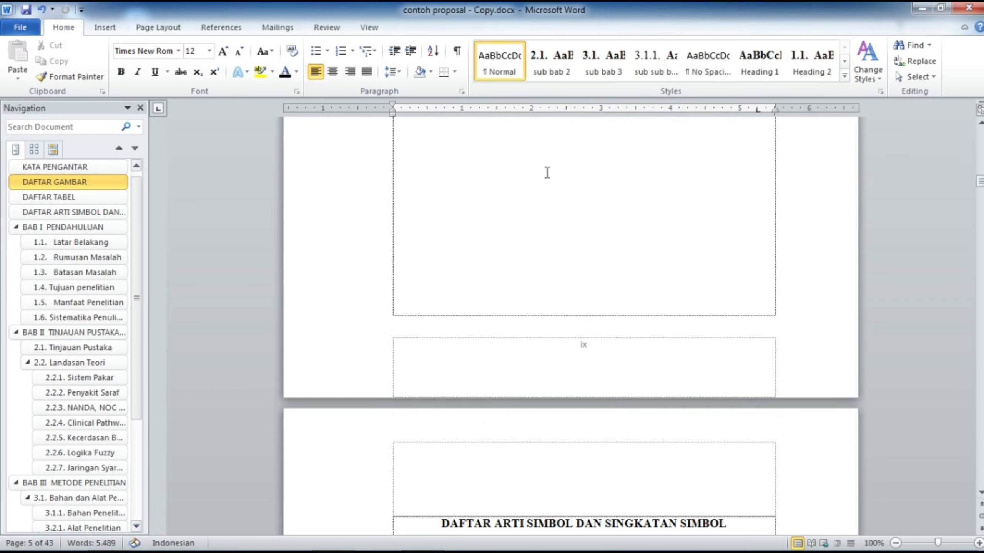
scroll(589, 220, "down", 15)
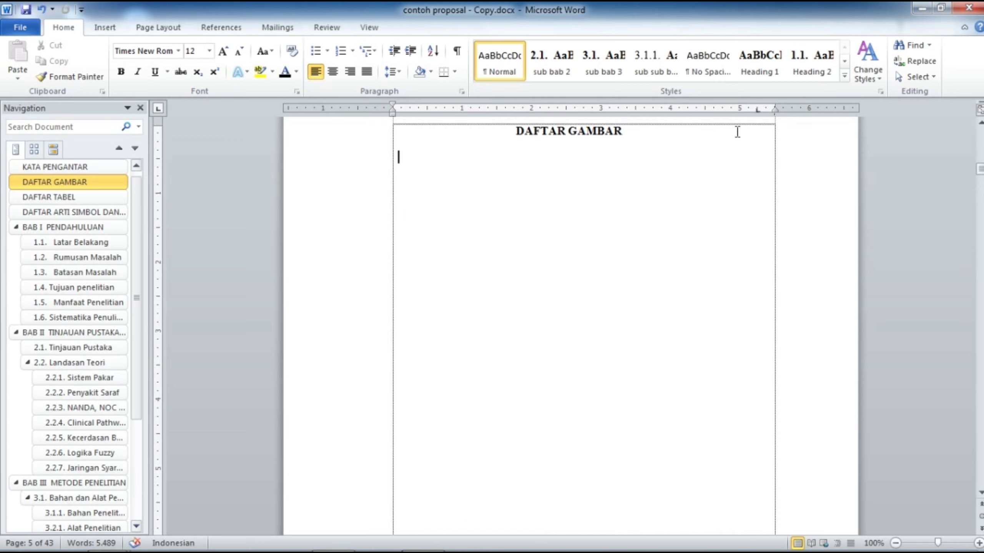
scroll(623, 183, "down", 18)
scroll(619, 271, "up", 15)
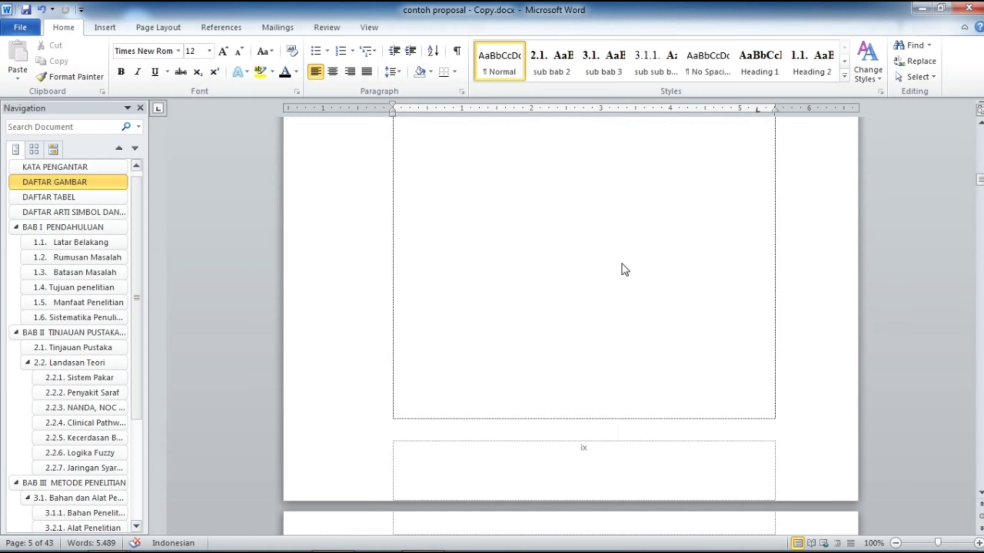
Step: Go through the proposal's chapters to find the first captioned figure, the fuzzy rule-based system block diagram
scroll(622, 268, "down", 20)
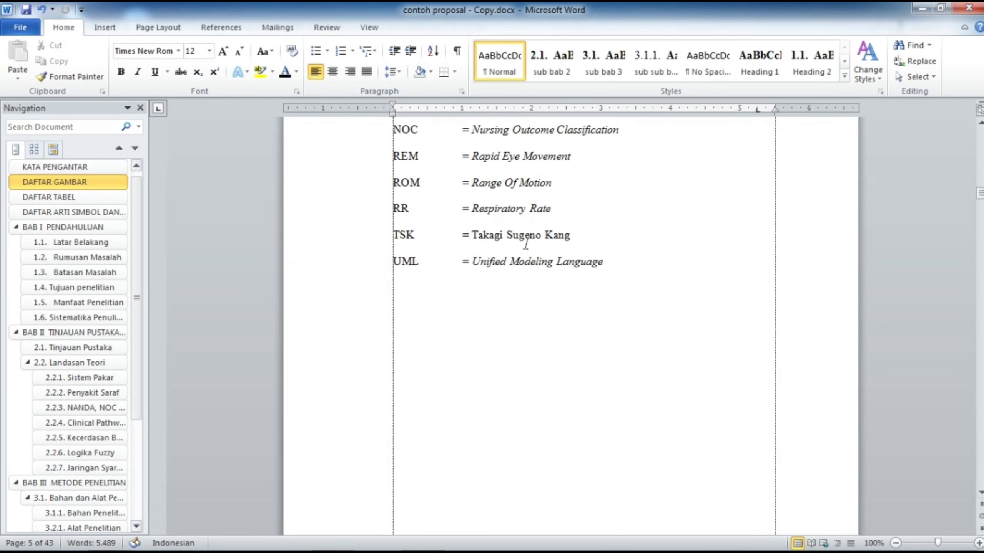
scroll(525, 244, "down", 20)
scroll(562, 265, "down", 20)
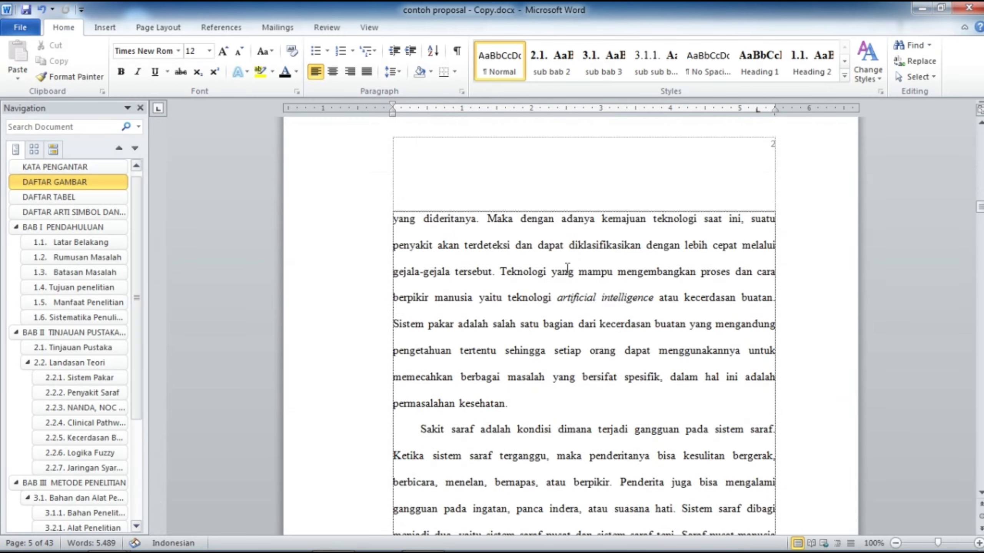
scroll(570, 265, "down", 20)
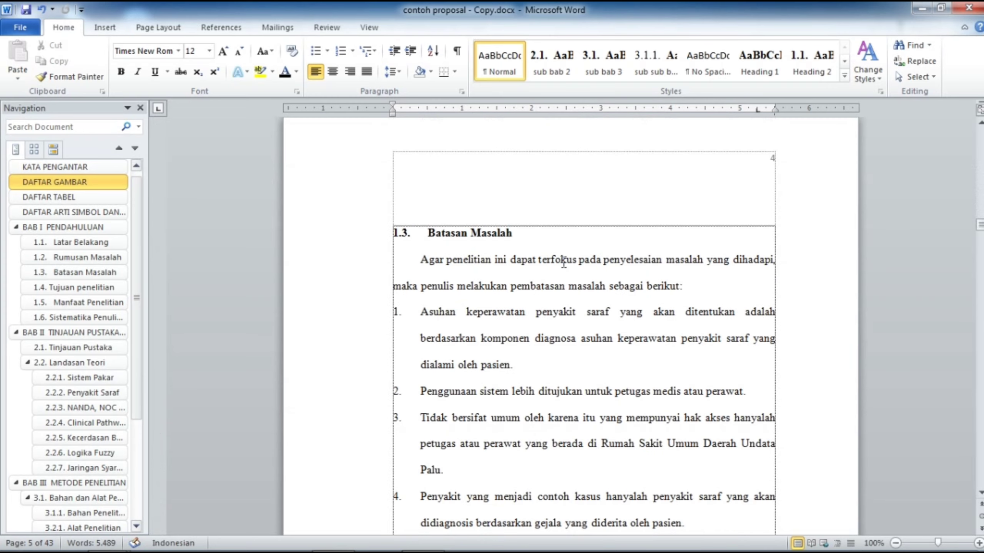
scroll(560, 252, "down", 20)
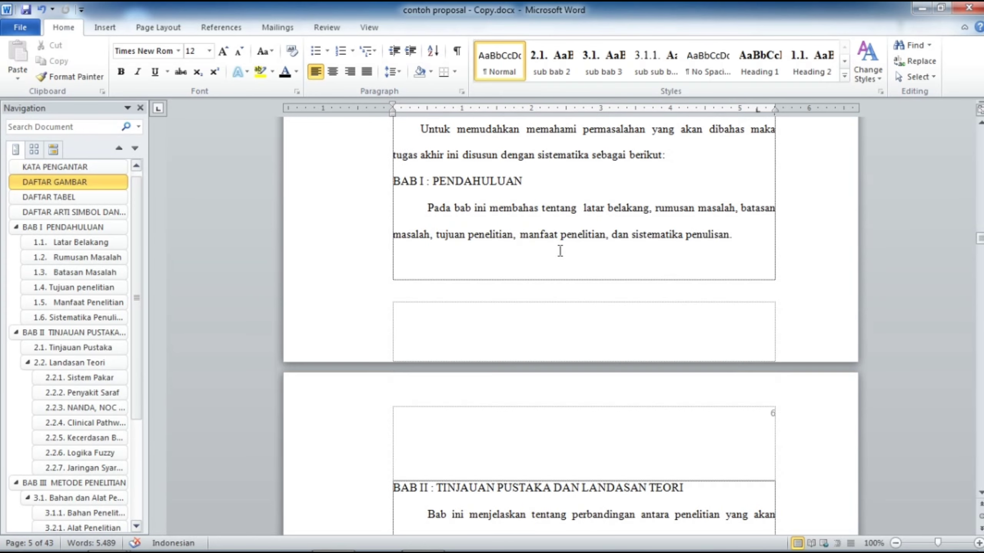
scroll(558, 251, "down", 20)
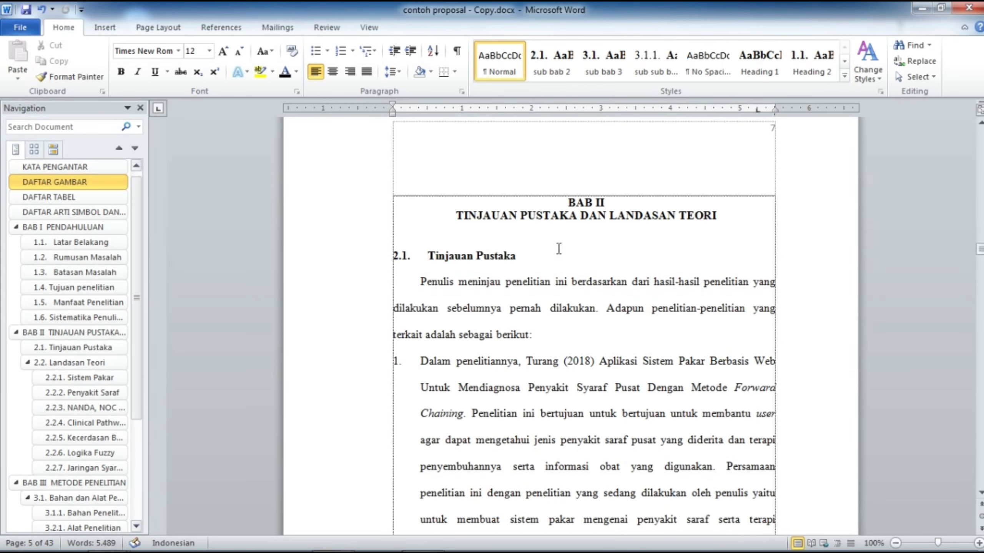
scroll(559, 244, "down", 20)
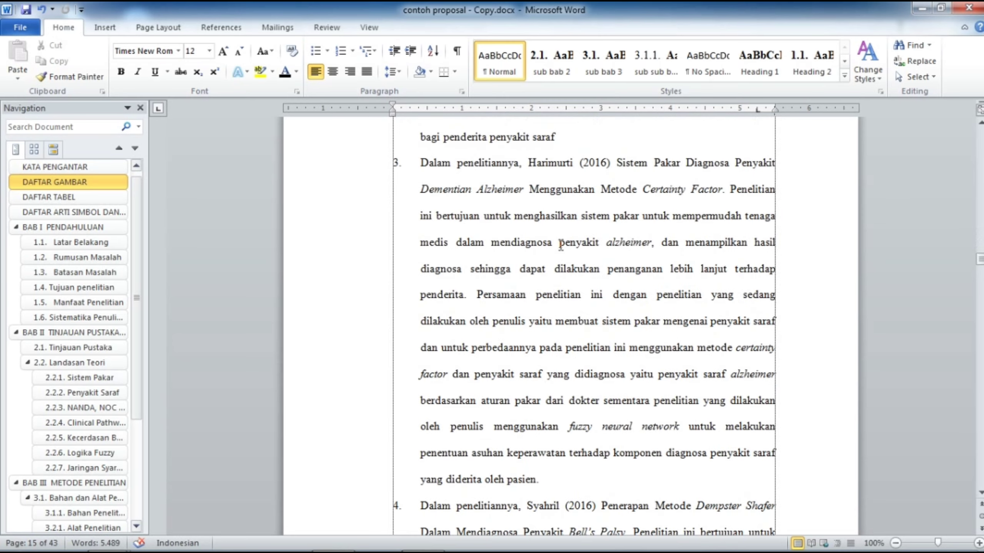
scroll(567, 230, "down", 10)
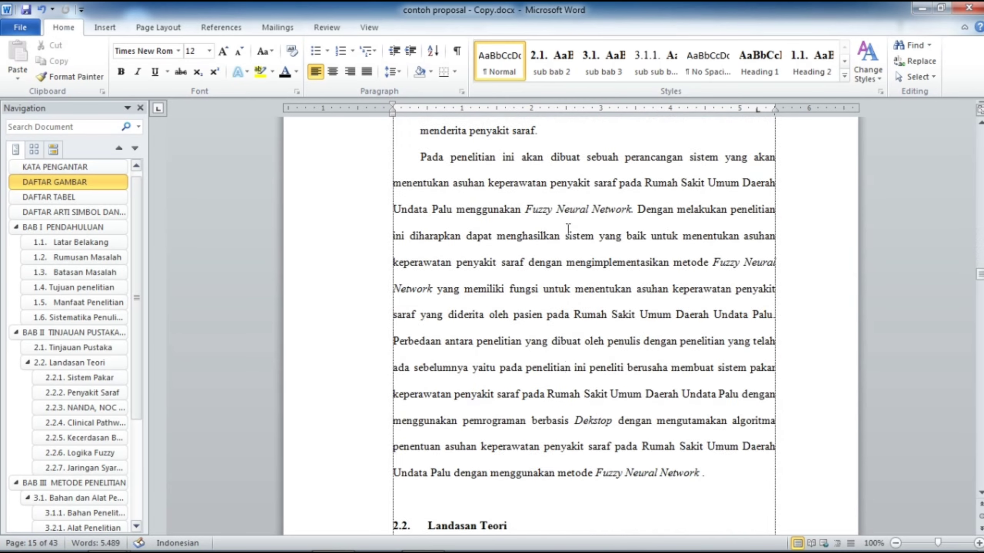
scroll(568, 229, "down", 15)
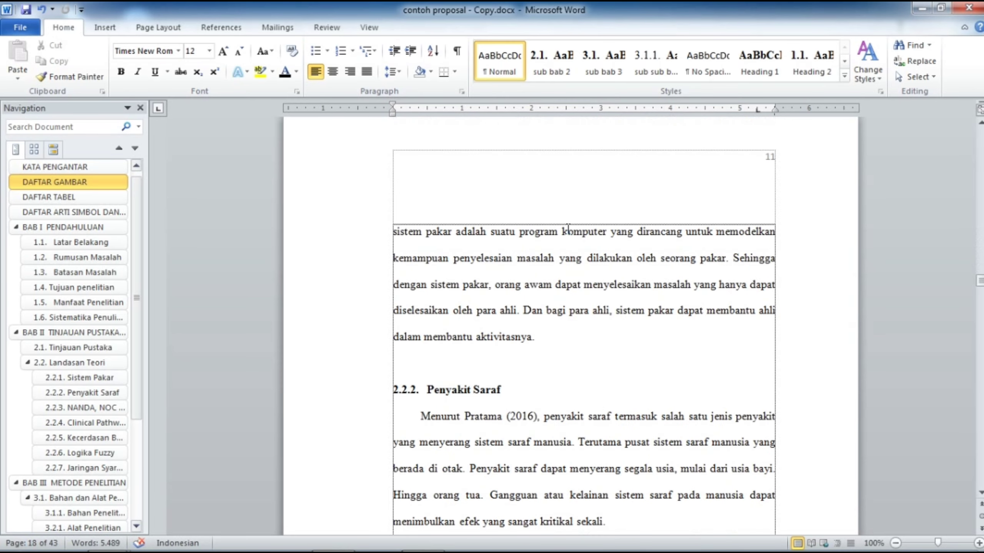
scroll(567, 228, "down", 20)
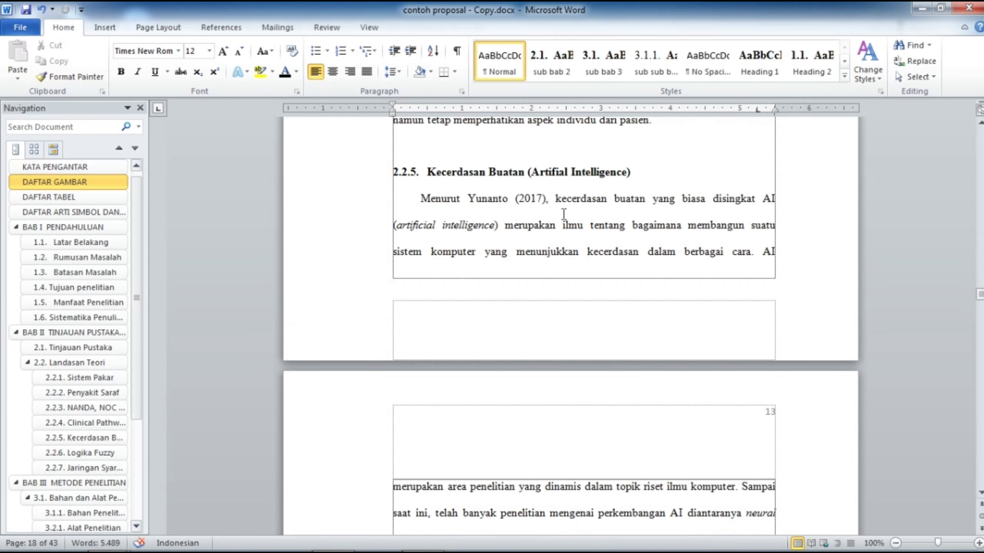
scroll(560, 210, "down", 10)
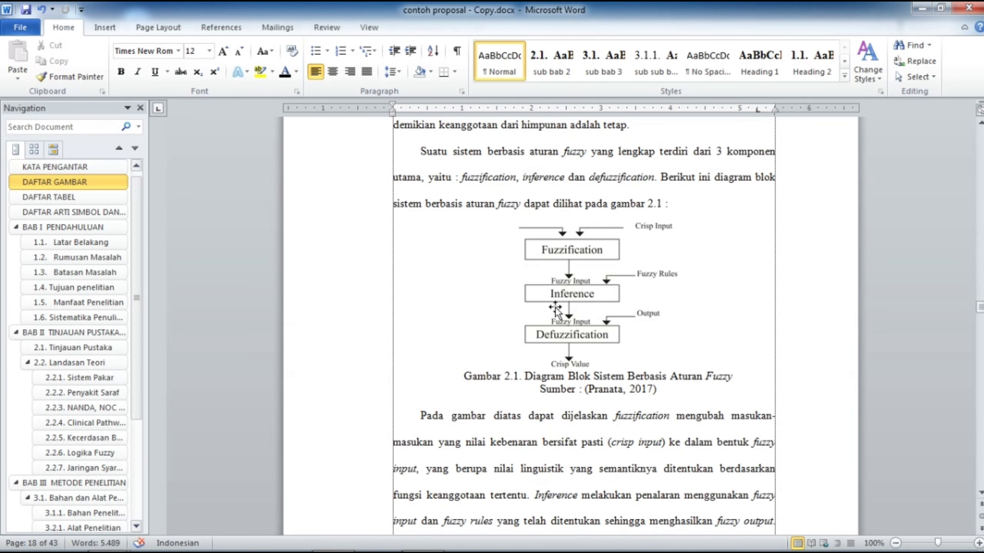
Step: Select the title text "Diagram Blok Sistem Berbasis Aturan Fuzzy" and create a new caption label "Gambar 2." for it
left_click(523, 377)
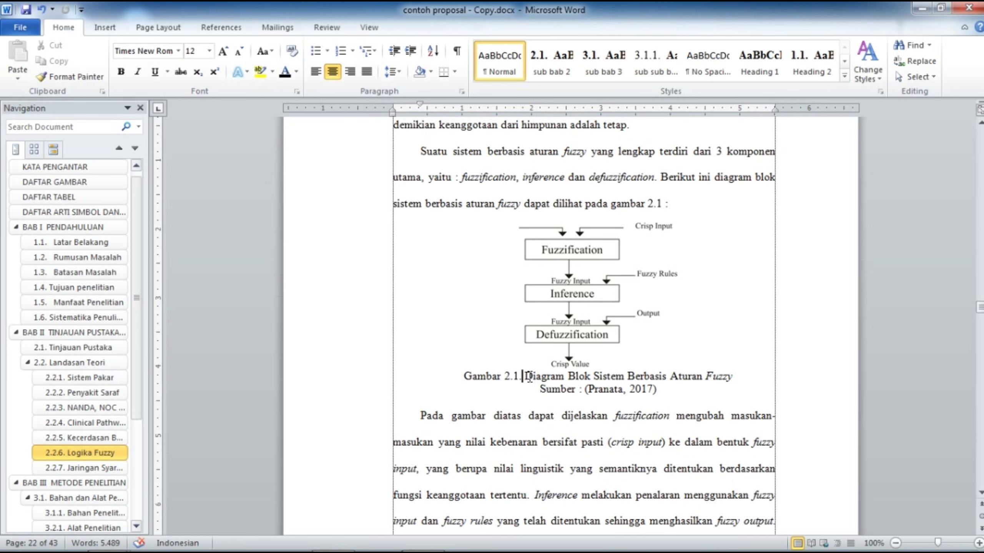
left_click_drag(528, 376, 727, 382)
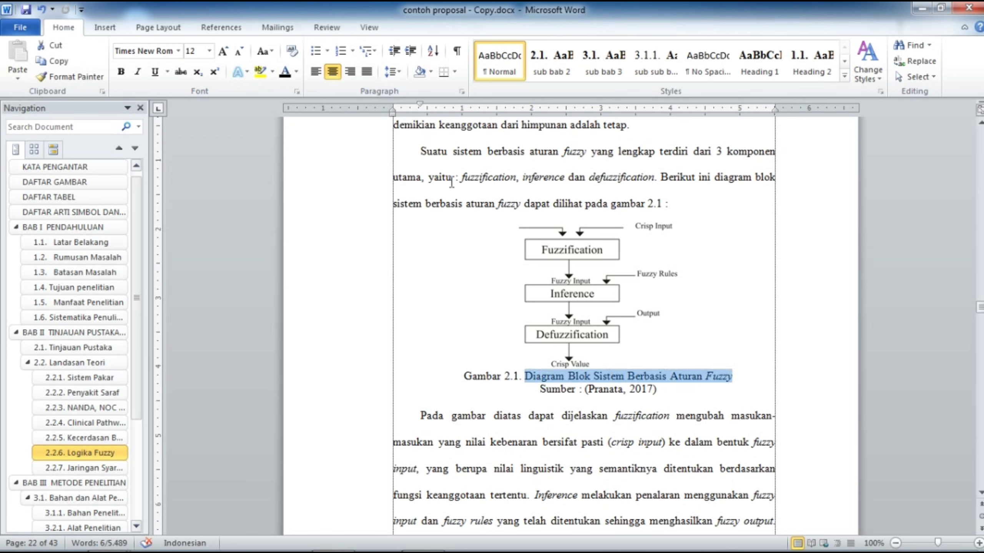
left_click(220, 28)
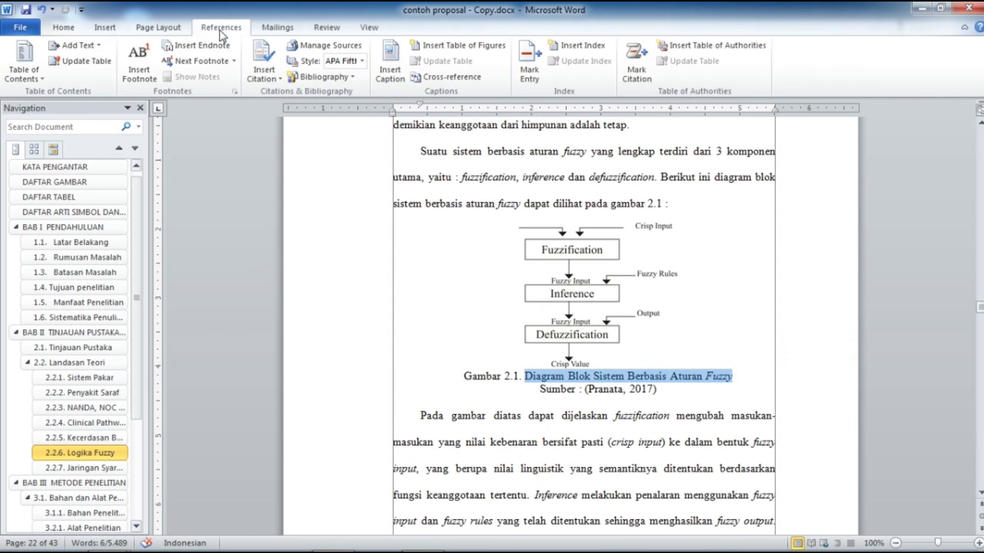
left_click(397, 71)
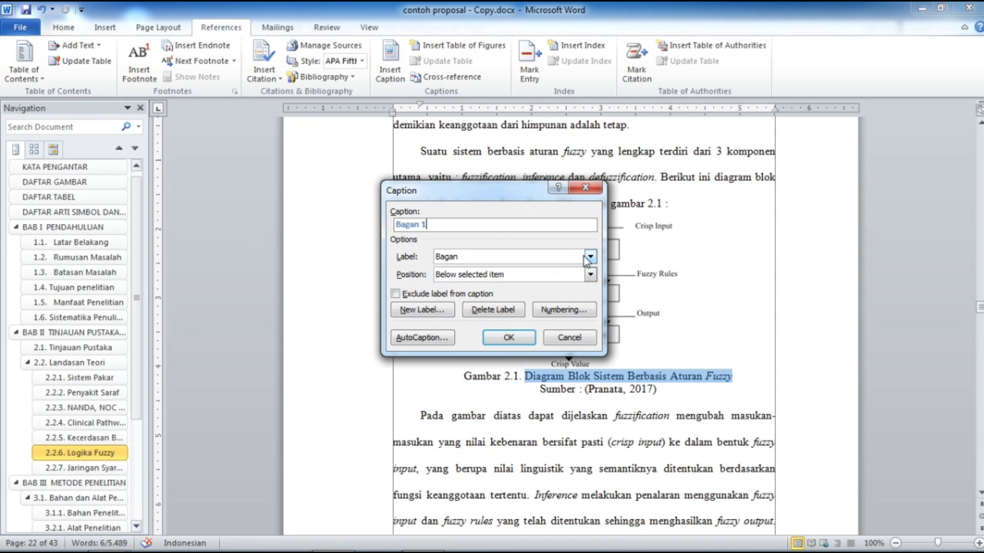
left_click(589, 256)
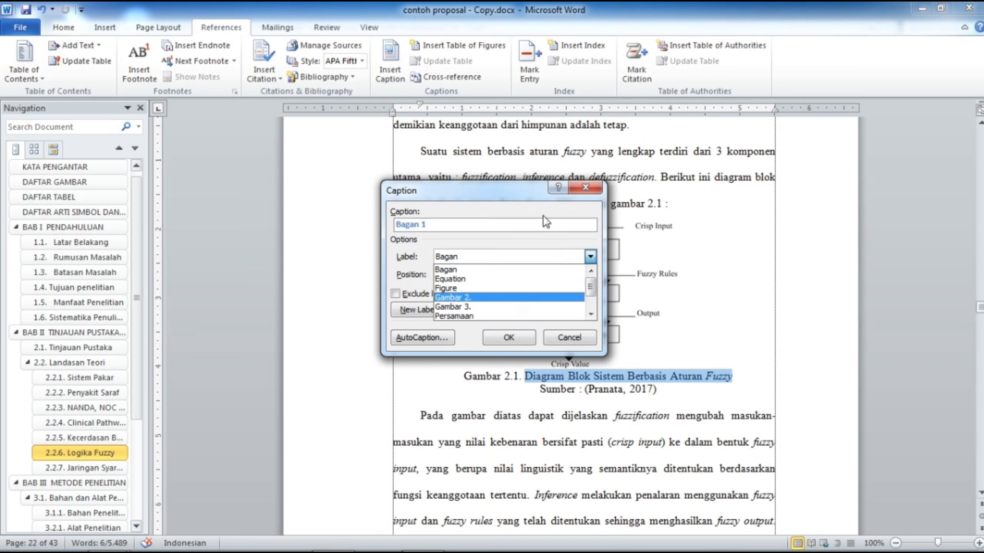
left_click(510, 188)
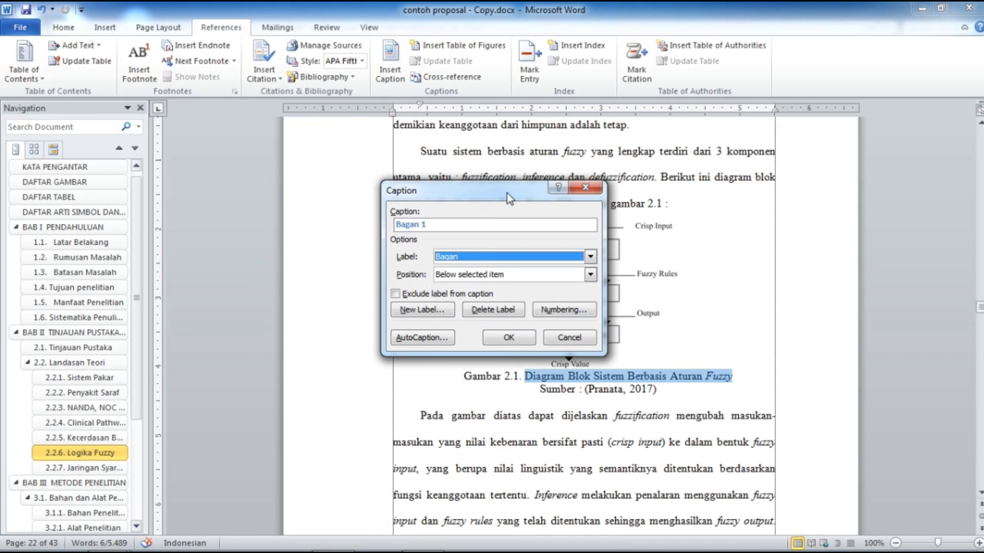
left_click_drag(555, 191, 826, 139)
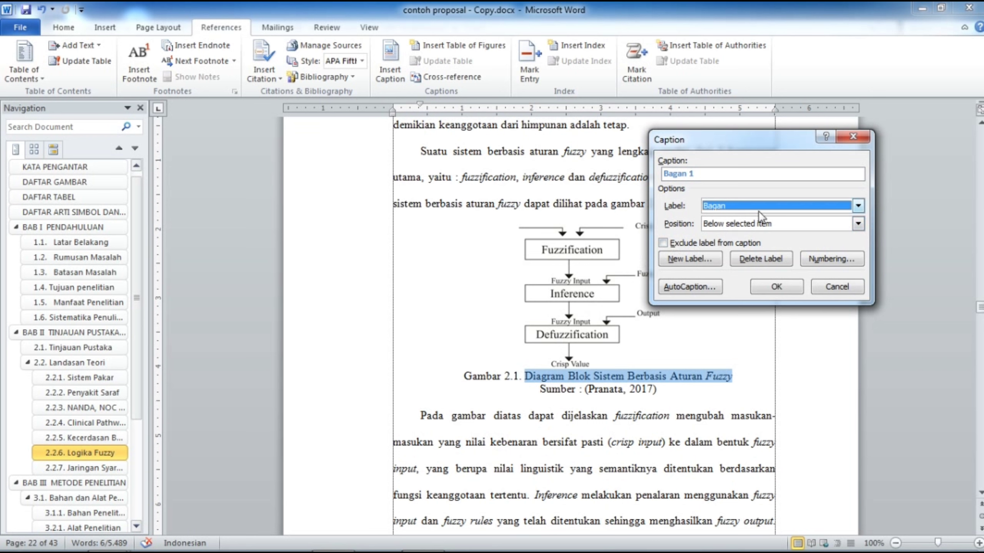
left_click(771, 205)
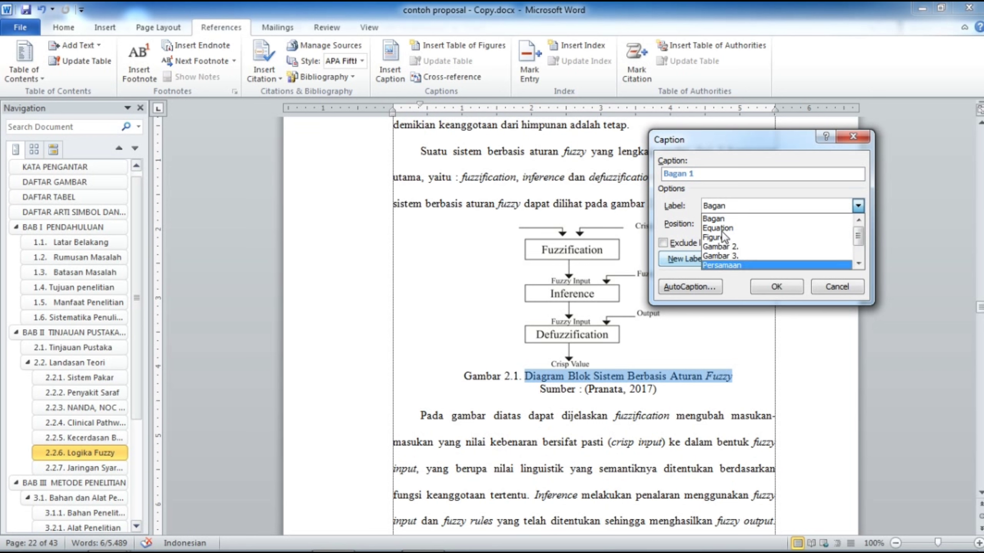
left_click(750, 195)
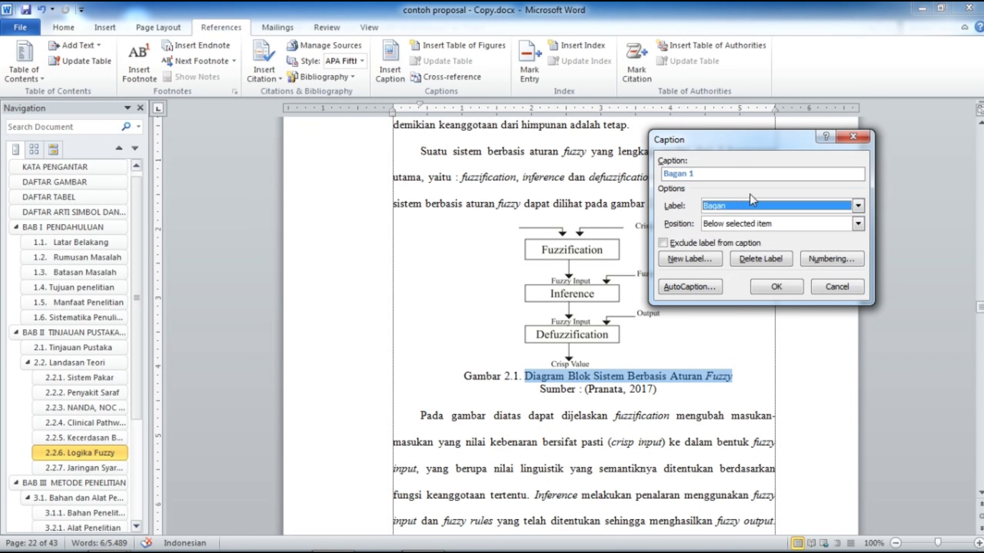
left_click(697, 263)
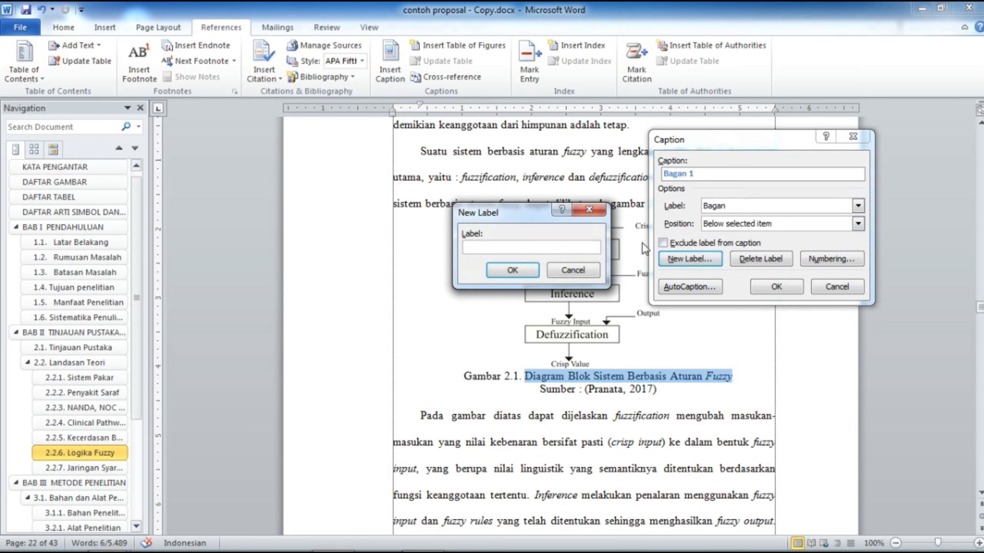
type("Gambar 2.")
left_click(502, 272)
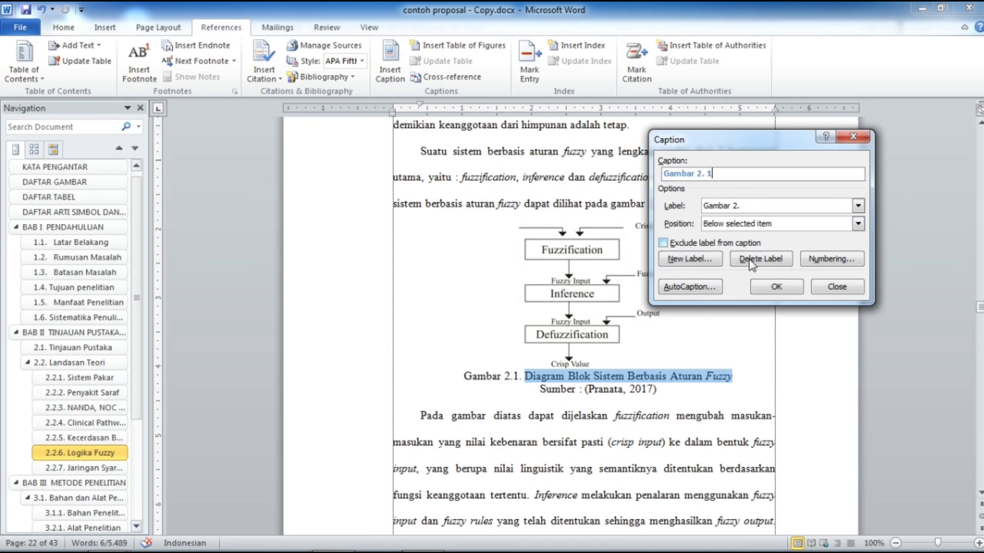
Step: Try inserting the "Gambar 2. 1" caption below the existing diagram caption and remove it again
left_click(772, 287)
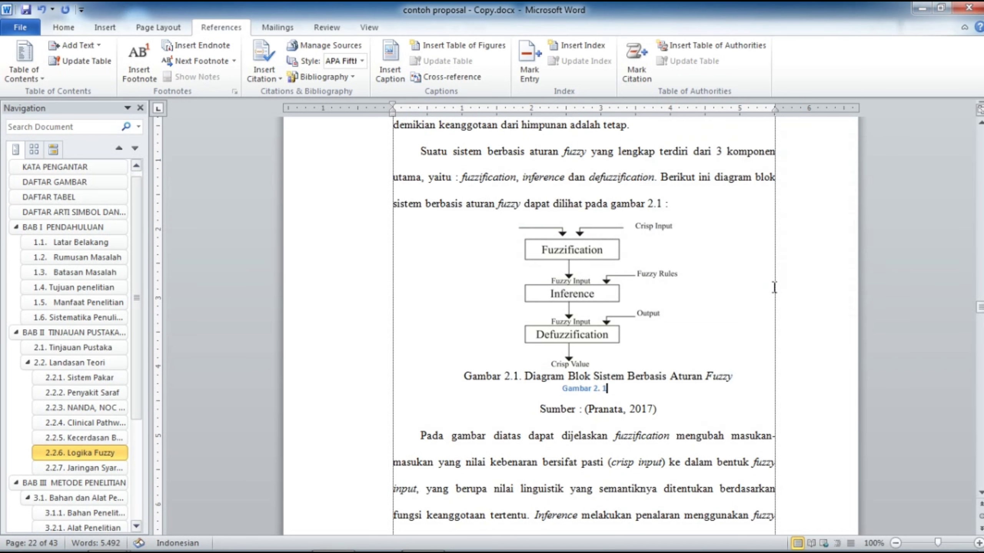
left_click_drag(616, 394, 477, 374)
key("Delete")
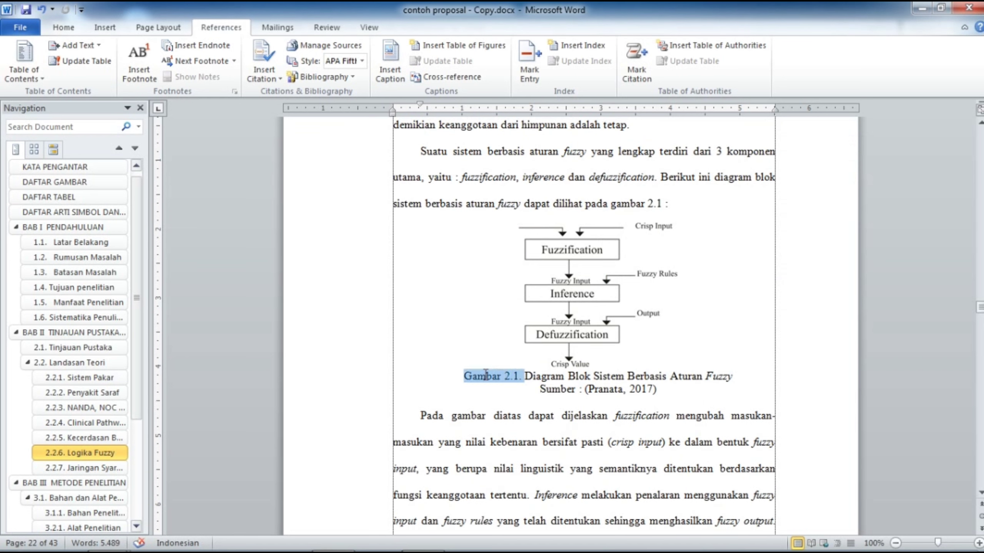
Step: Replace the manually written "Gambar 2.1." before the block diagram's title with an inserted caption using the "Gambar 2." label
key("Delete")
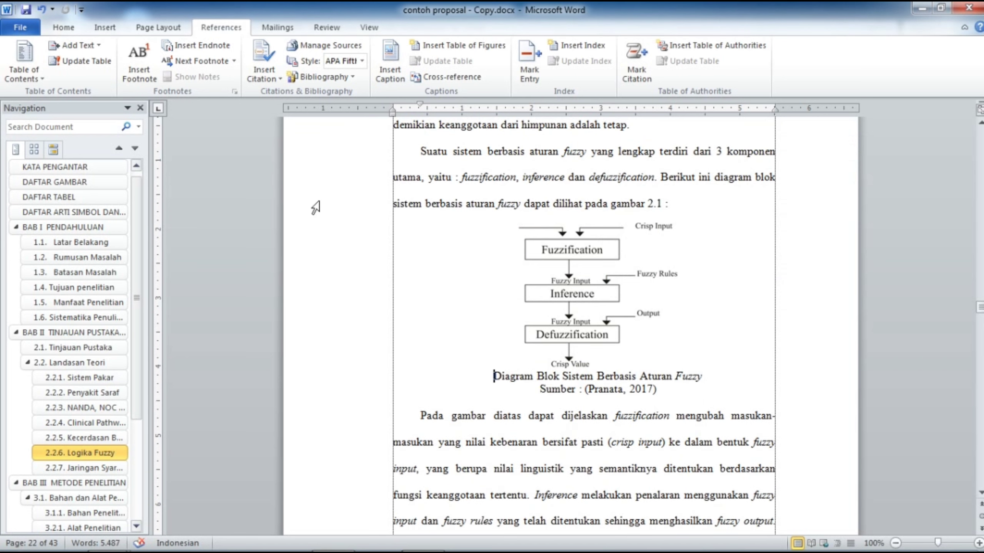
left_click(398, 69)
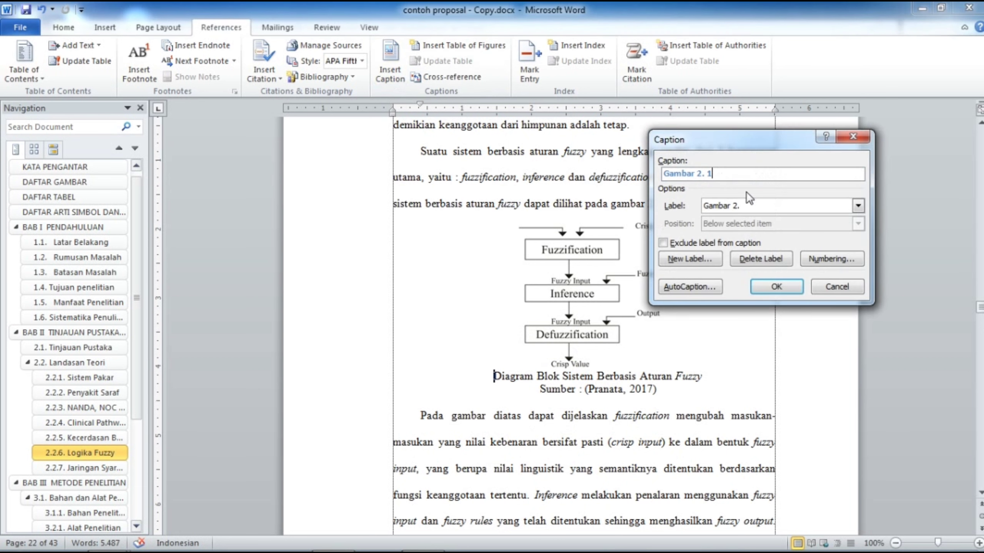
left_click(787, 212)
left_click(755, 216)
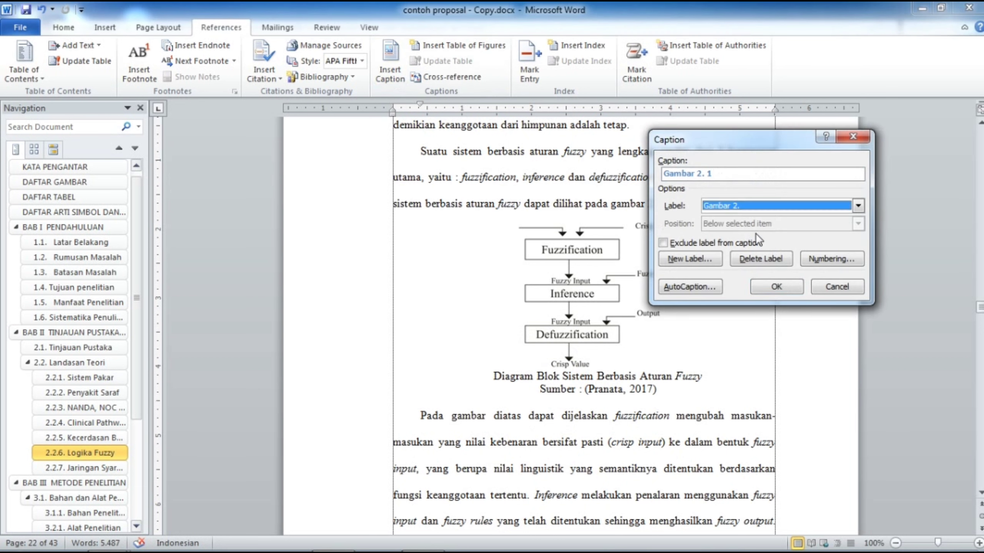
left_click(778, 287)
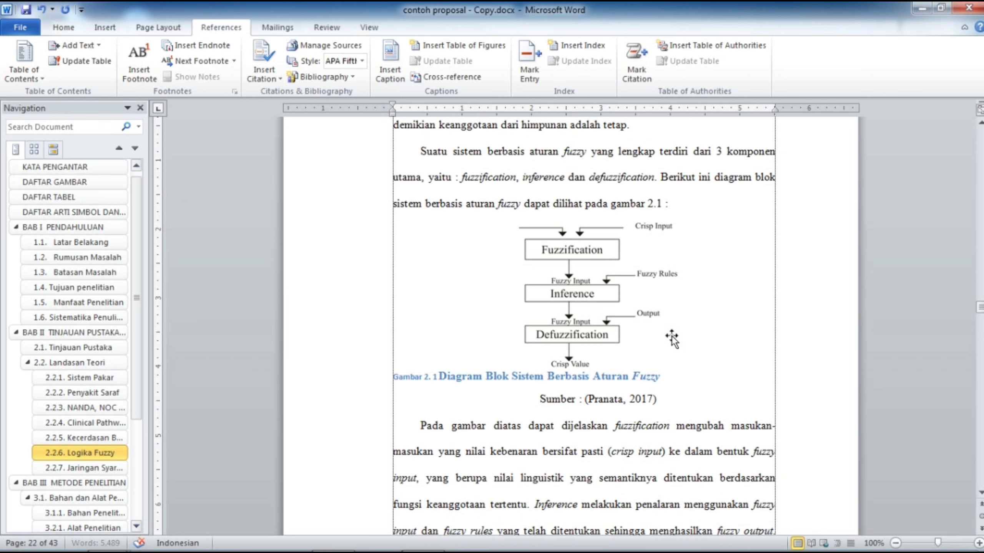
Step: Format the block diagram's whole caption line as Times New Roman 12 pt, not bold, with black text, and centre it
left_click_drag(666, 381, 399, 388)
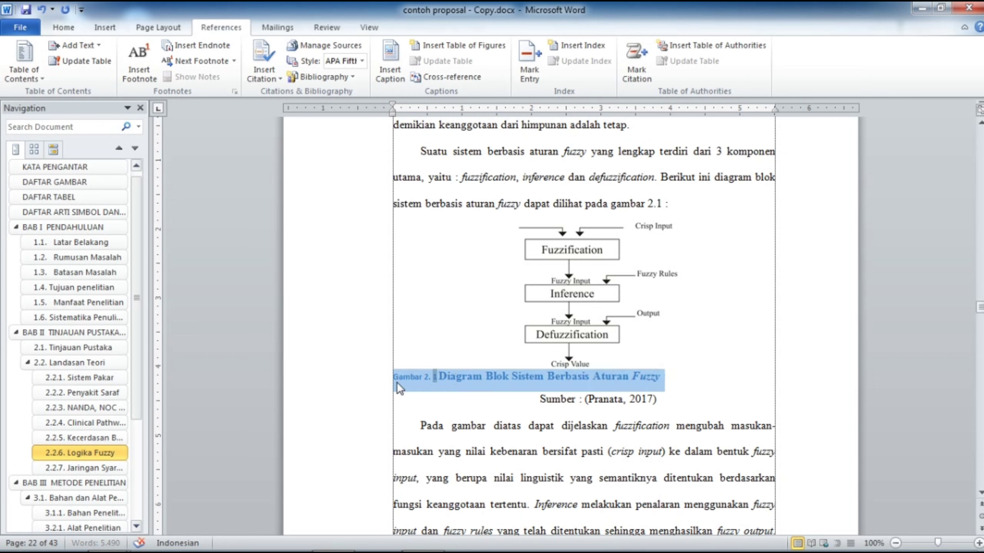
left_click(62, 27)
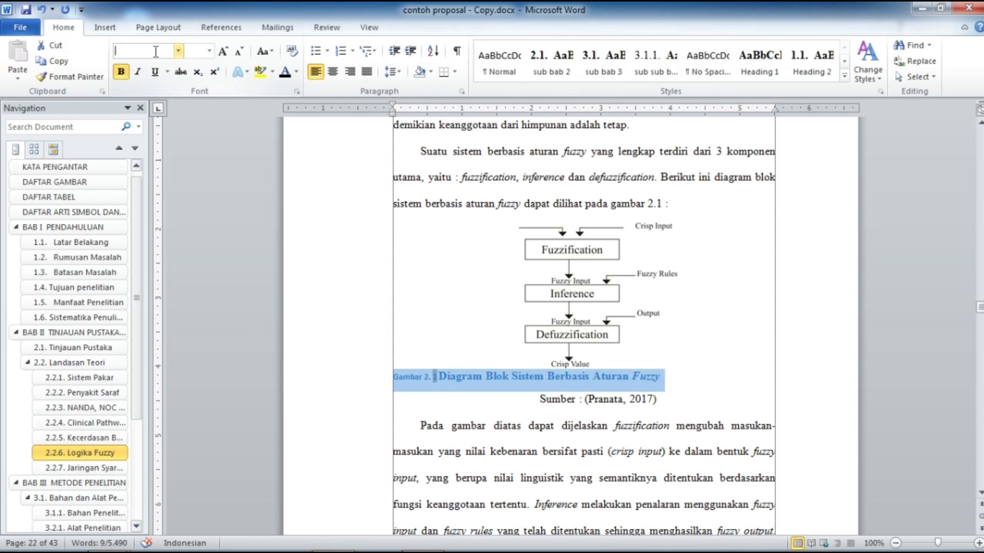
type("Times New Rom")
key("Return")
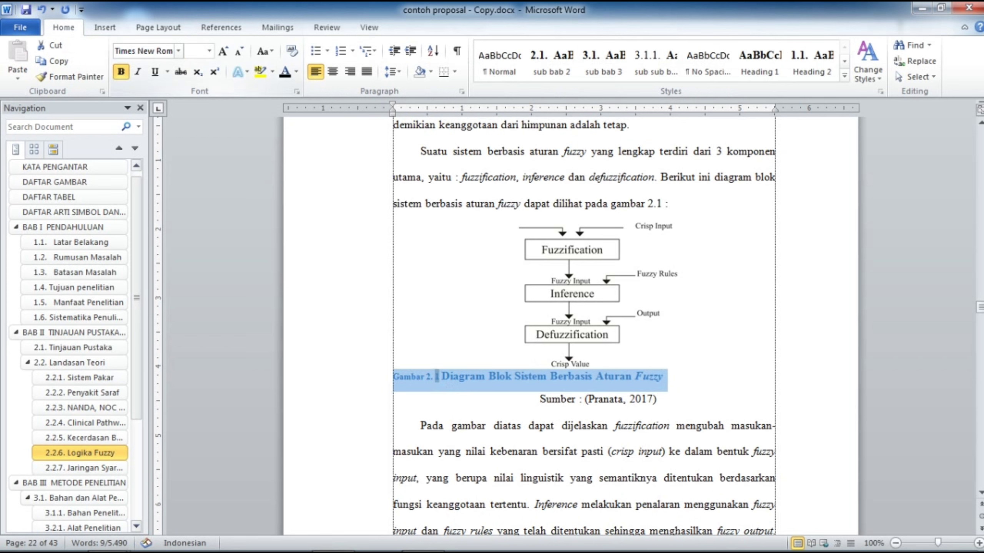
left_click(187, 50)
type("12")
left_click(122, 73)
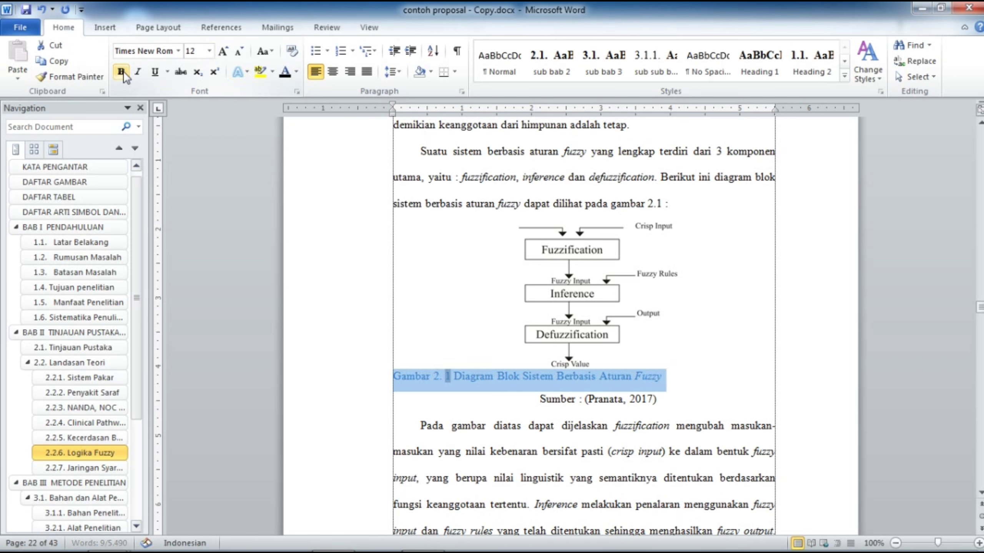
left_click(290, 71)
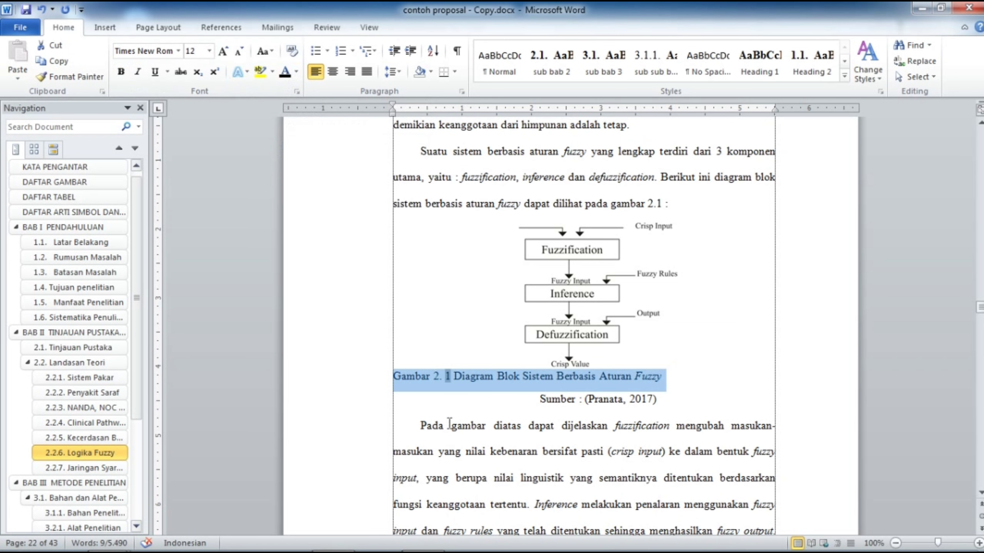
key("ctrl+e")
left_click(691, 382)
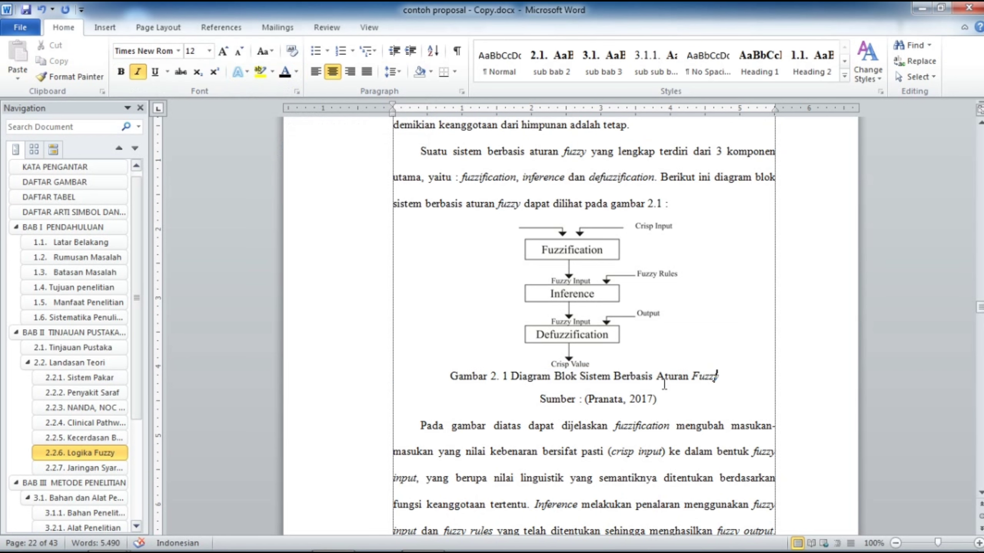
Step: Replace the manual "Gambar 2.2." before the neural network architecture title with an inserted "Gambar 2." label caption, and select the whole caption line
scroll(625, 286, "down", 1)
scroll(625, 286, "down", 5)
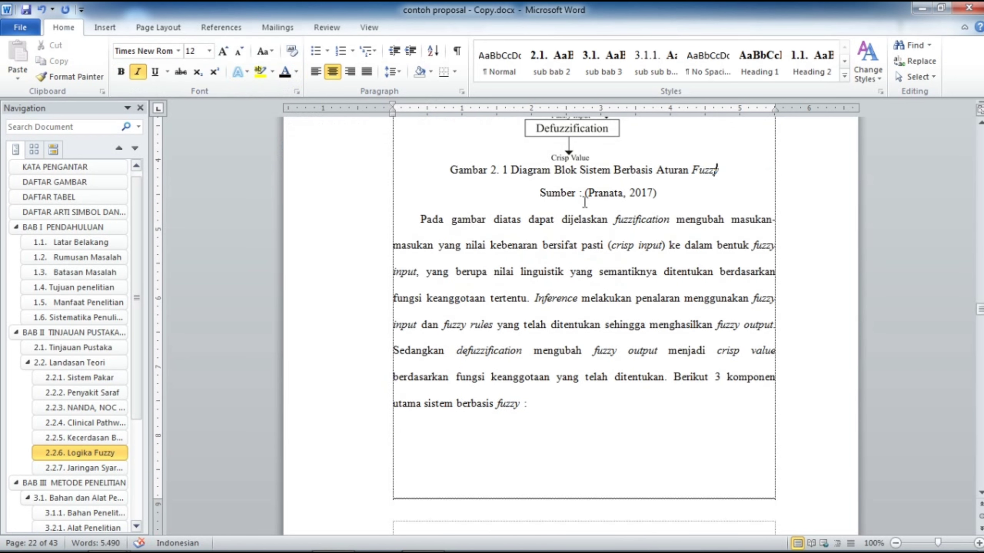
scroll(585, 201, "down", 20)
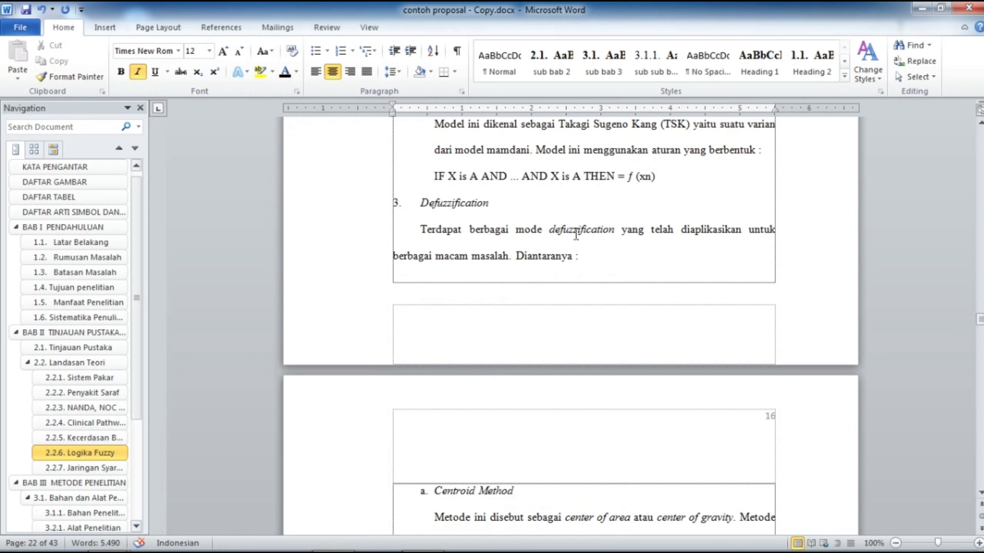
scroll(576, 235, "down", 20)
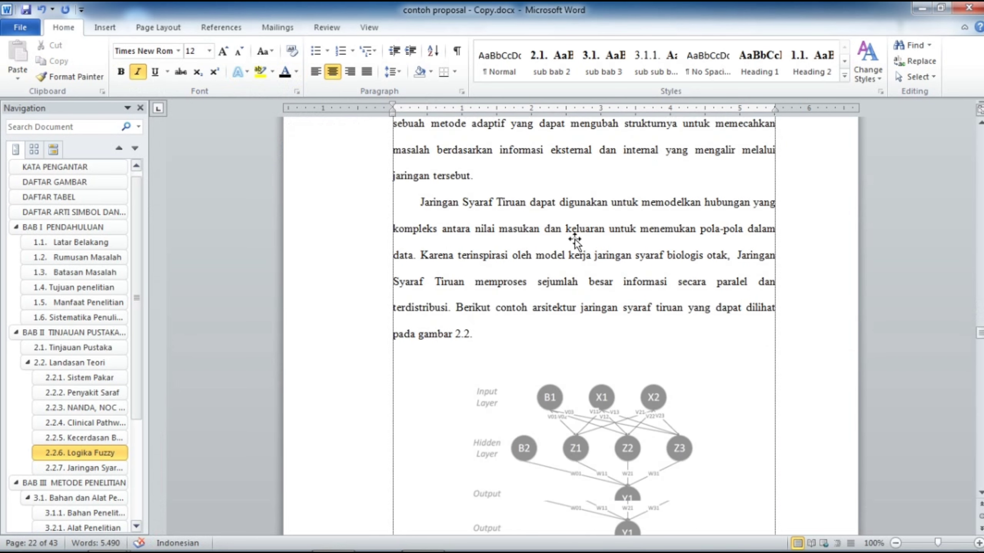
scroll(574, 240, "down", 6)
left_click_drag(519, 316, 458, 316)
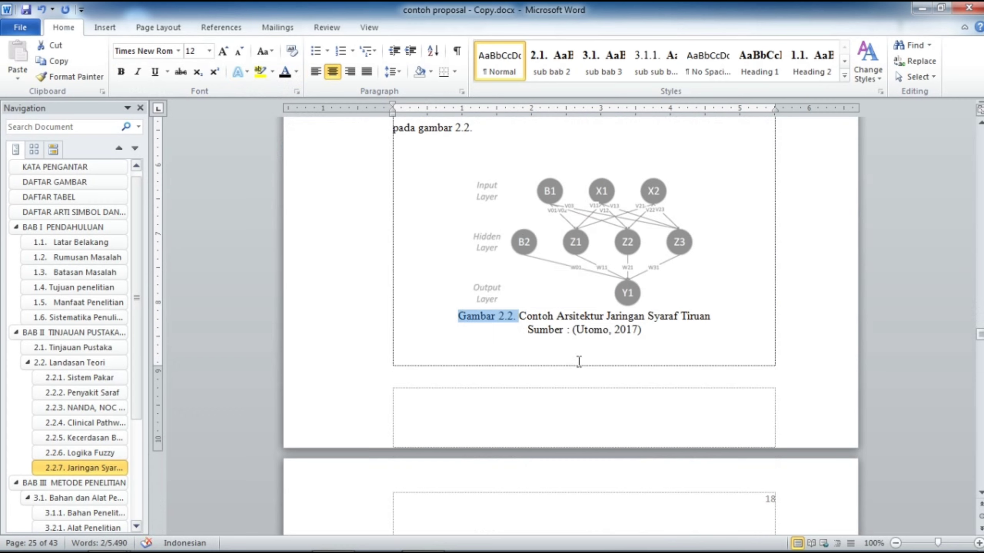
key("Delete")
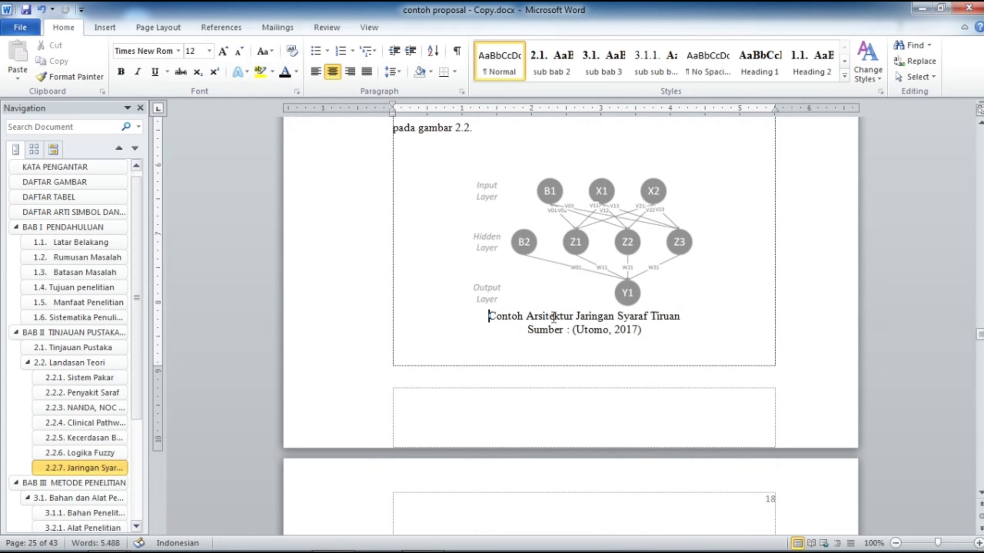
left_click(219, 28)
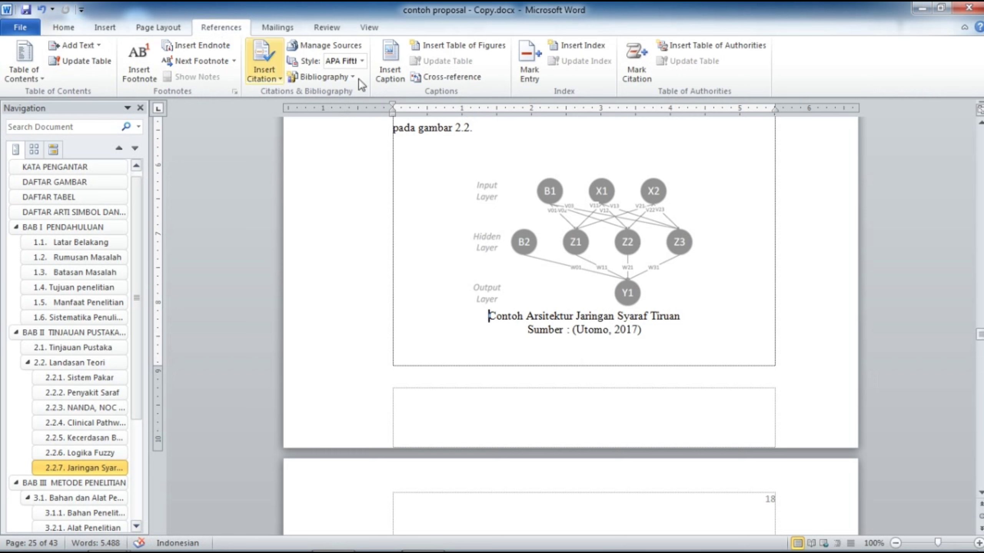
left_click(395, 76)
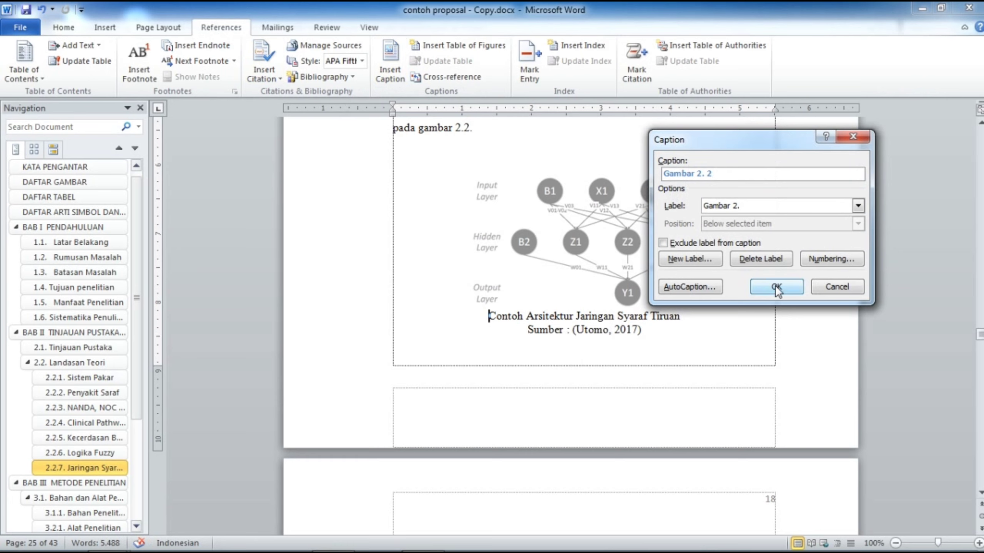
key("Return")
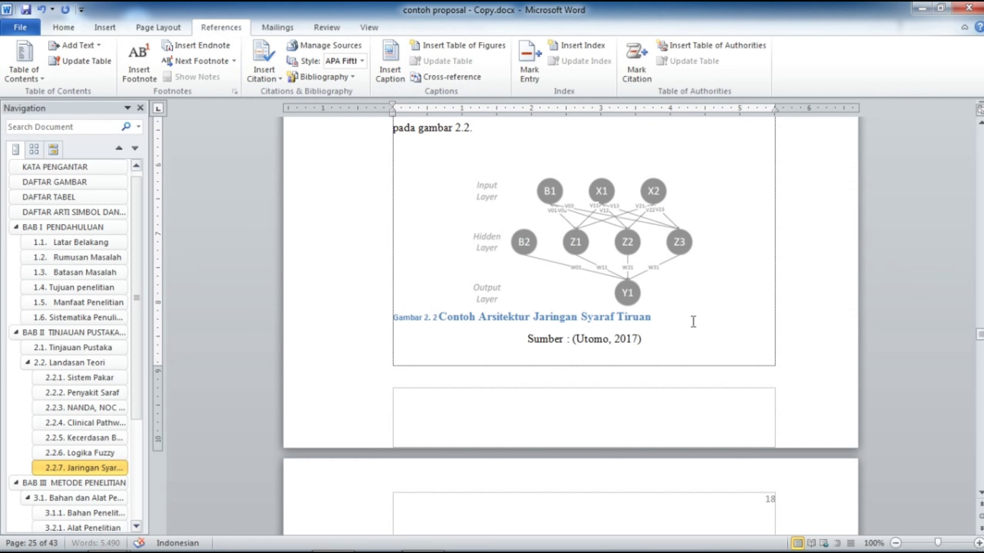
left_click_drag(652, 320, 403, 318)
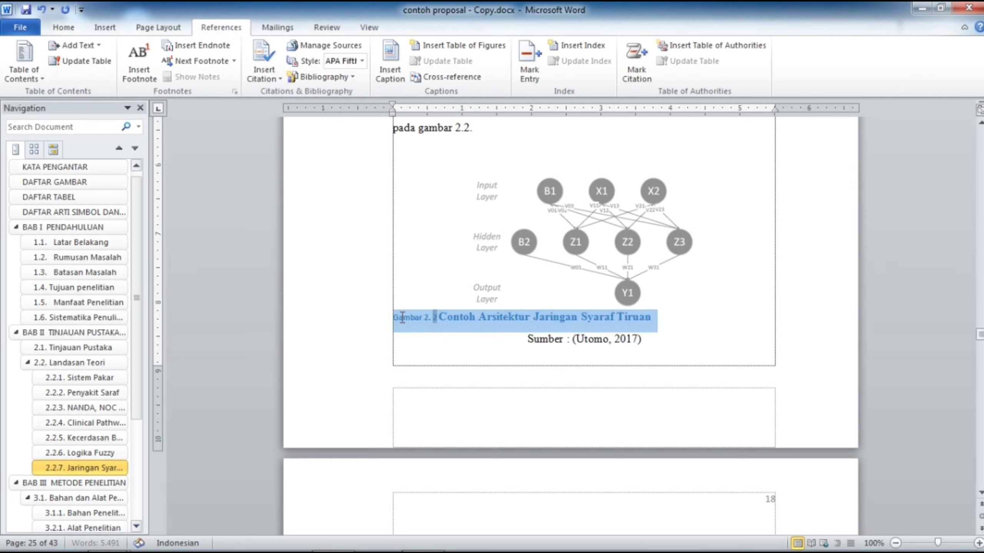
left_click(63, 28)
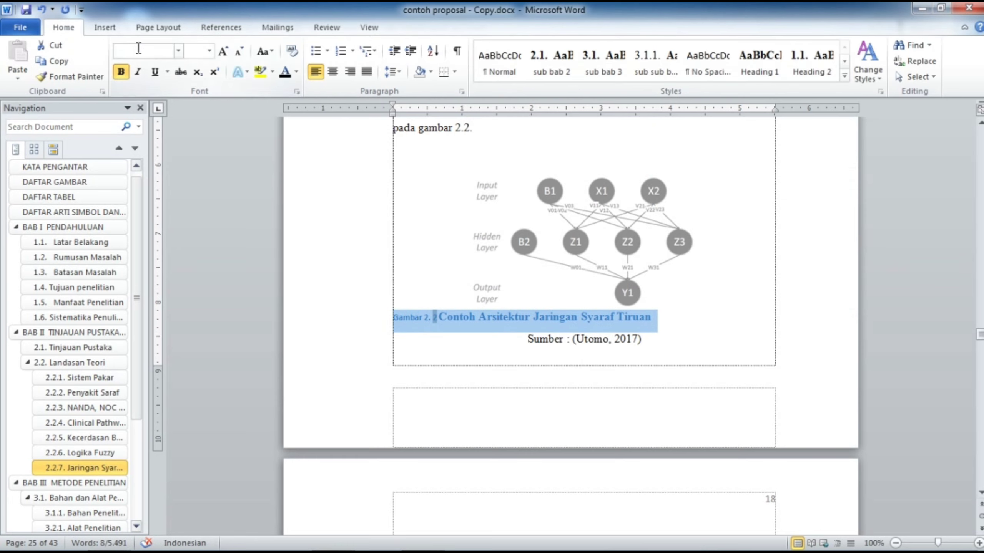
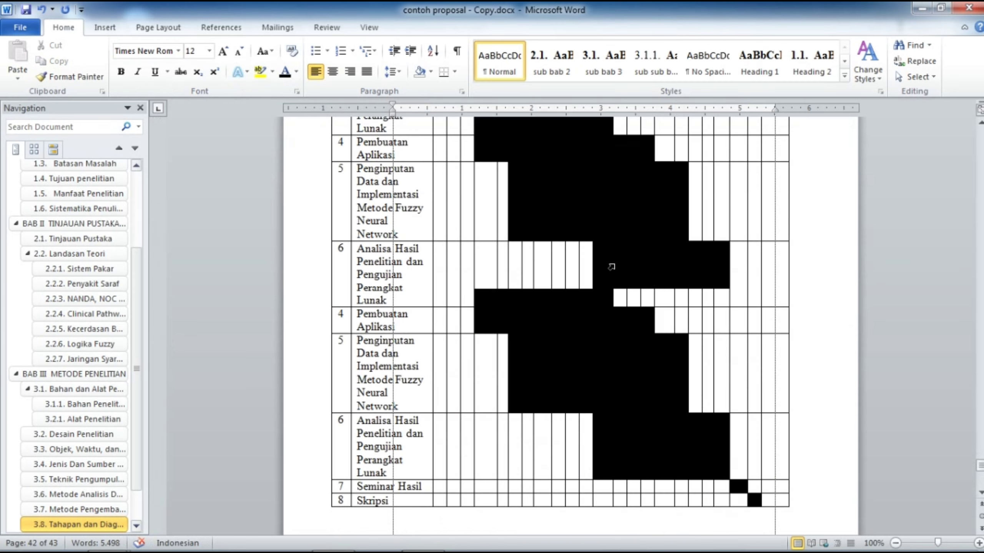
Step: Examine the figure and table captions in BAB III, from the schedule back to the diagnosis result form and the database tables
scroll(615, 266, "up", 15)
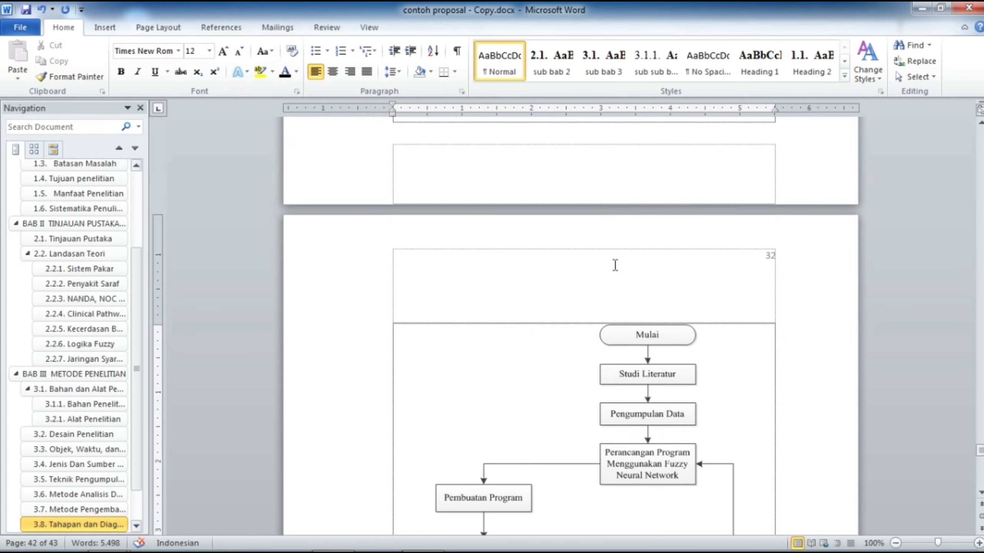
scroll(615, 266, "up", 20)
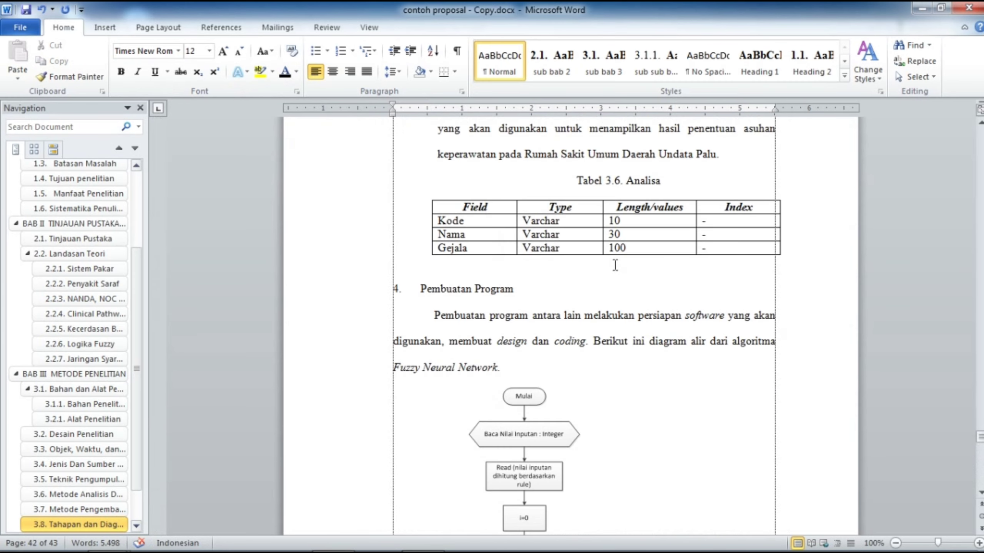
scroll(616, 267, "up", 20)
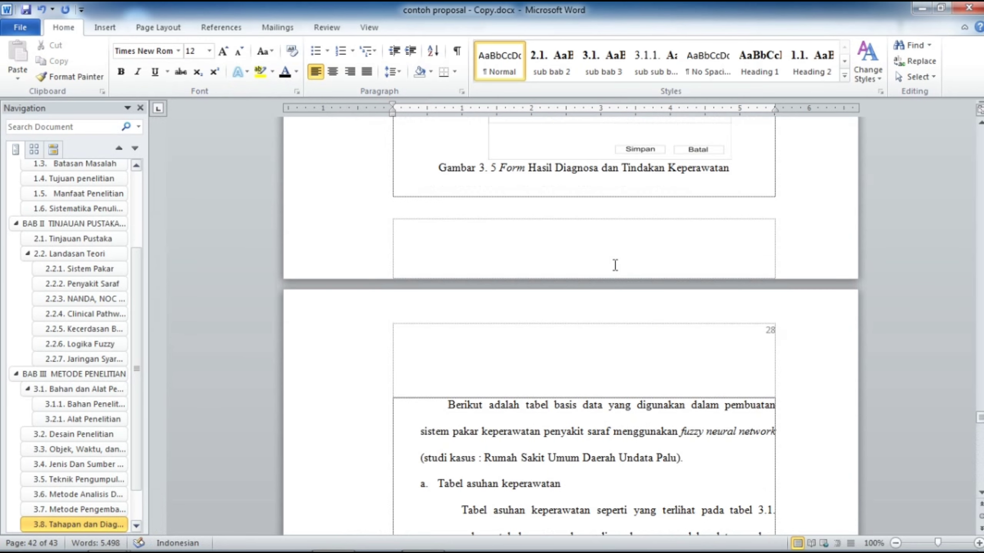
scroll(615, 266, "down", 20)
scroll(557, 283, "up", 9)
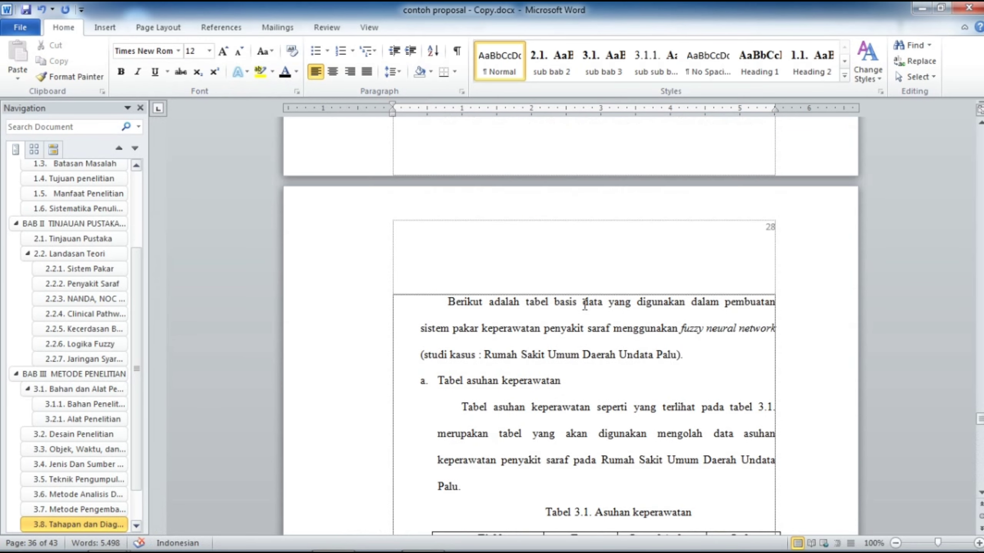
scroll(594, 327, "down", 6)
scroll(594, 314, "up", 6)
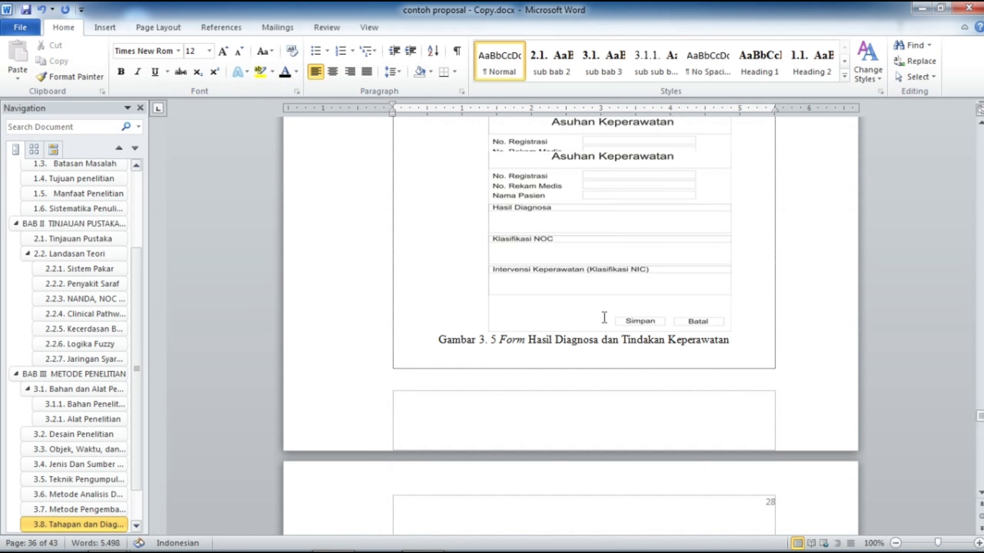
scroll(608, 312, "down", 3)
scroll(609, 311, "down", 3)
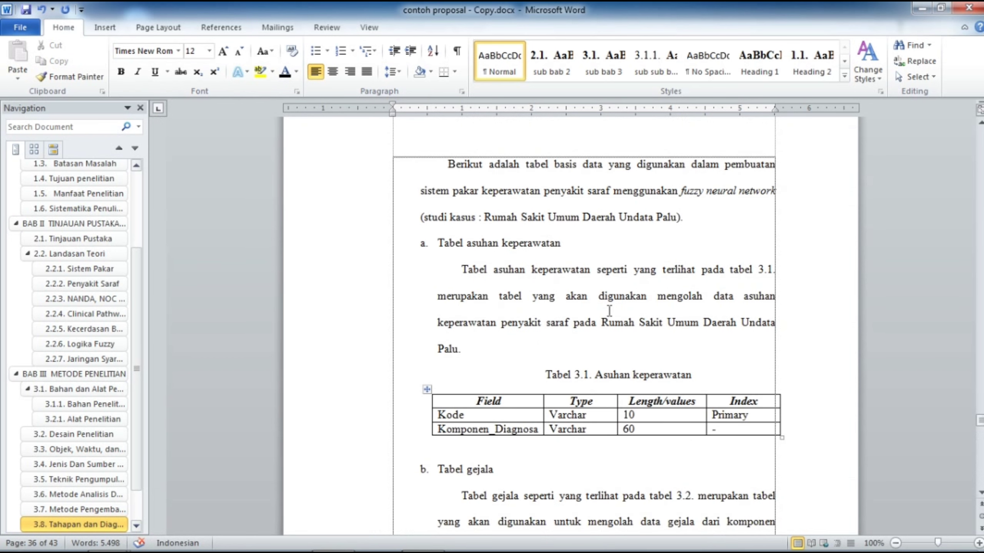
scroll(588, 347, "down", 3)
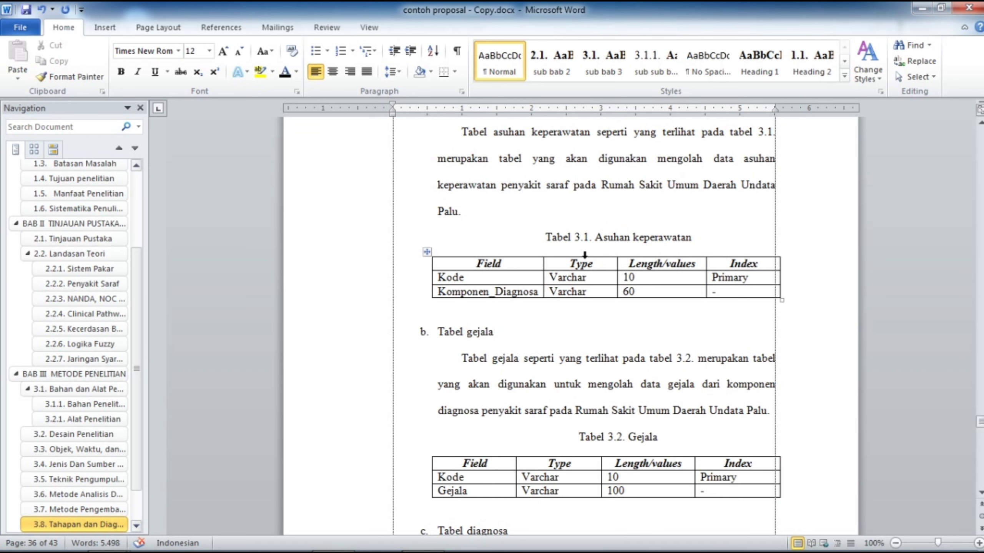
scroll(589, 233, "up", 10)
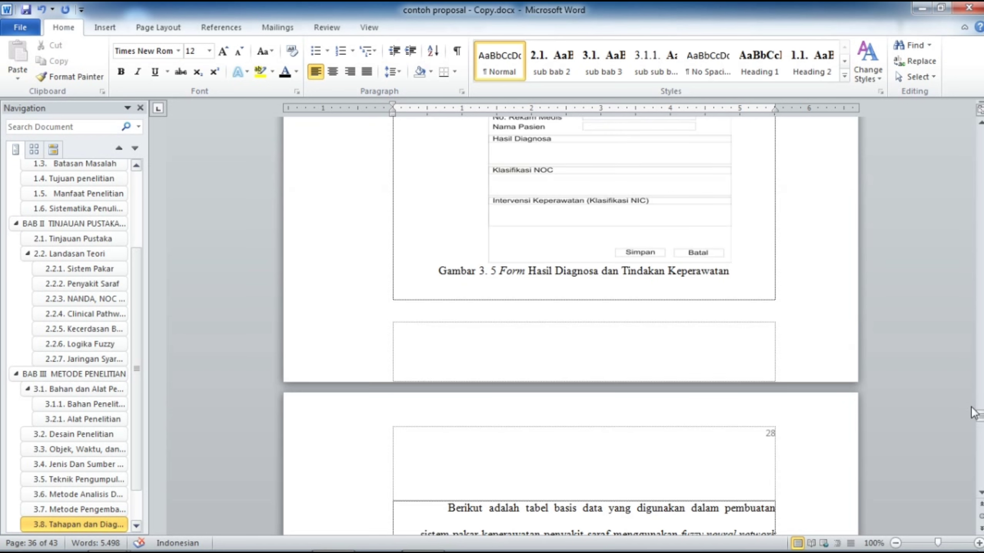
Step: Look back through the literature review, introduction and list of symbols pages for items that need captions
left_click_drag(980, 416, 979, 257)
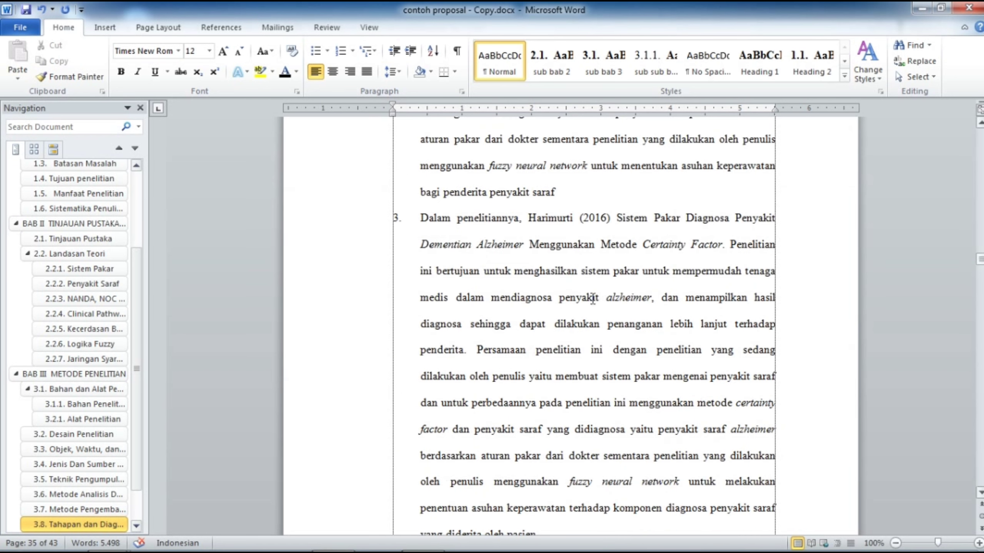
scroll(588, 299, "up", 3)
scroll(591, 305, "up", 15)
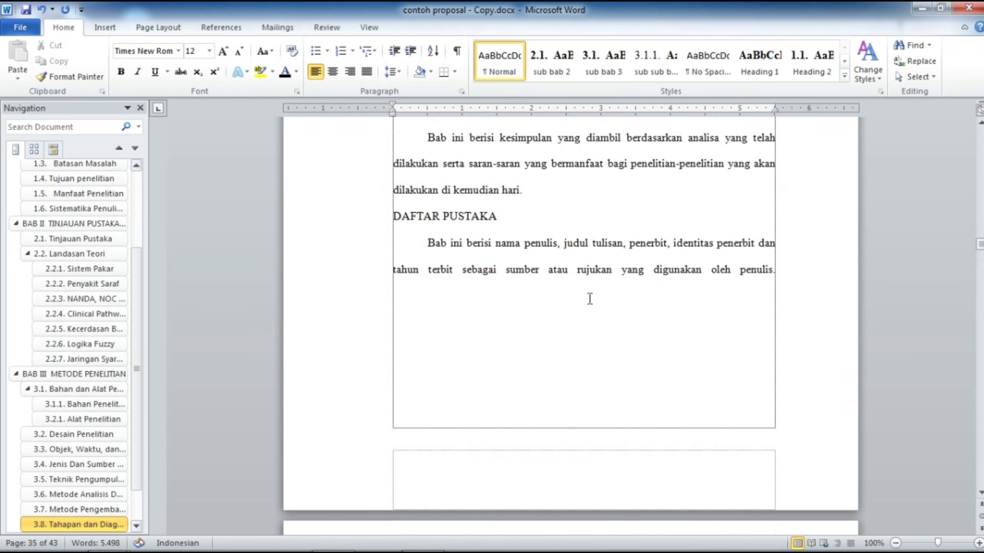
scroll(591, 305, "up", 20)
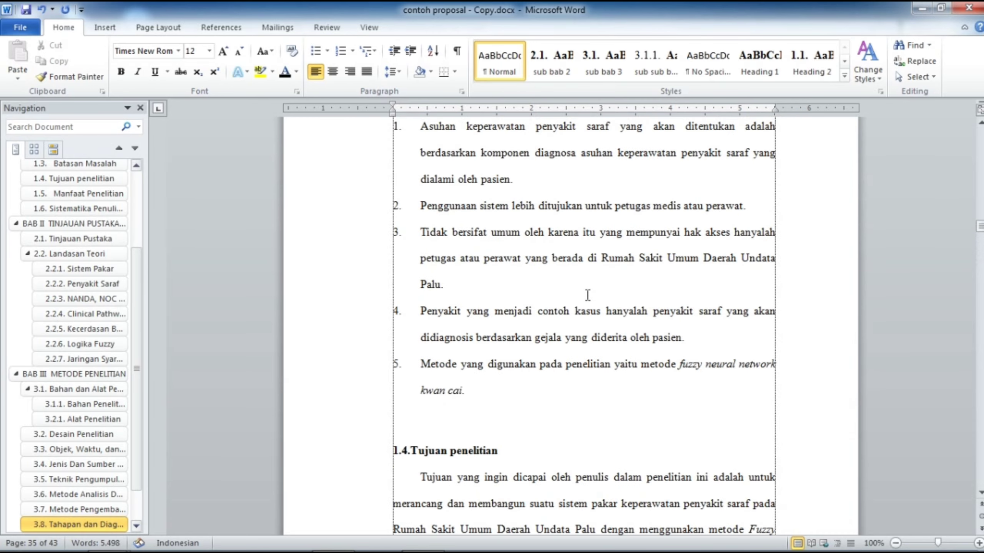
scroll(588, 295, "up", 15)
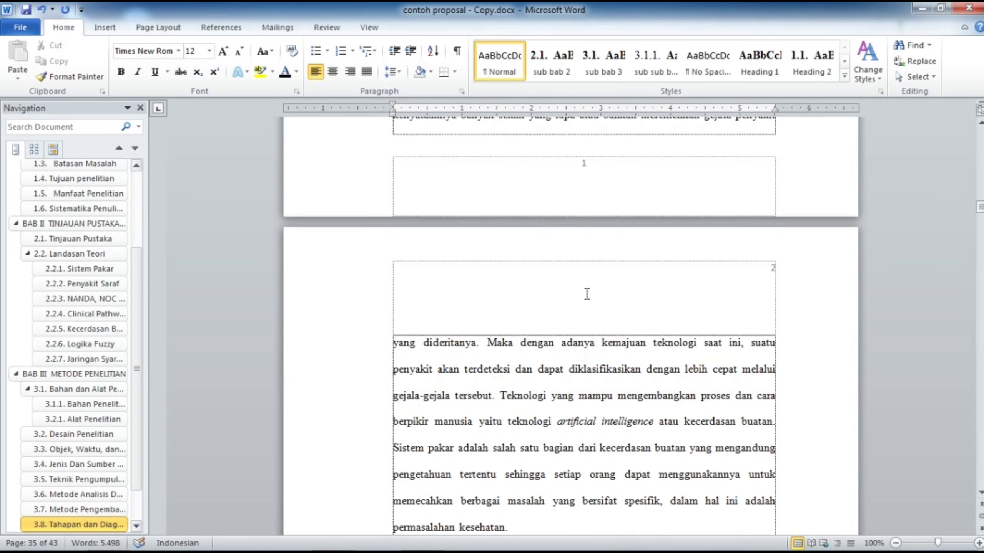
scroll(585, 291, "up", 15)
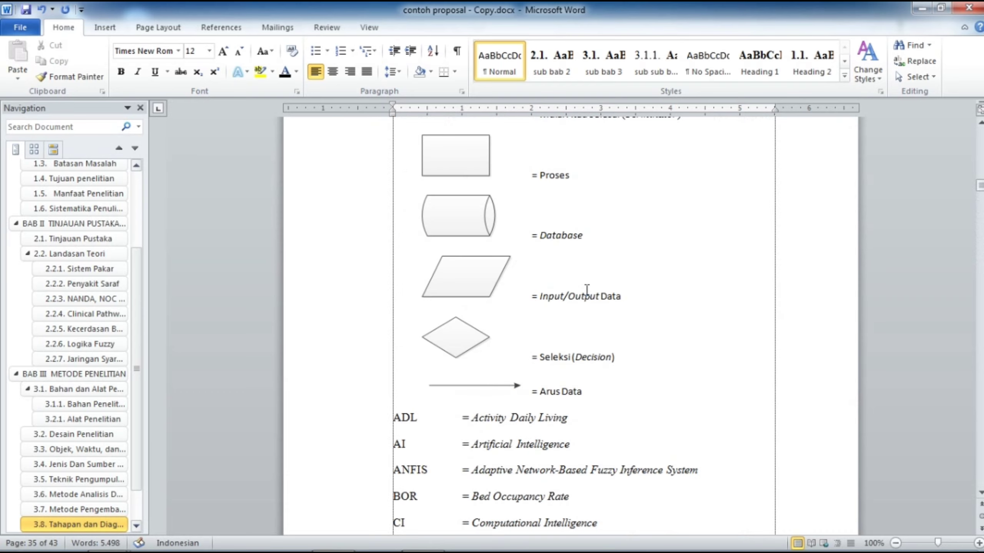
scroll(587, 291, "down", 10)
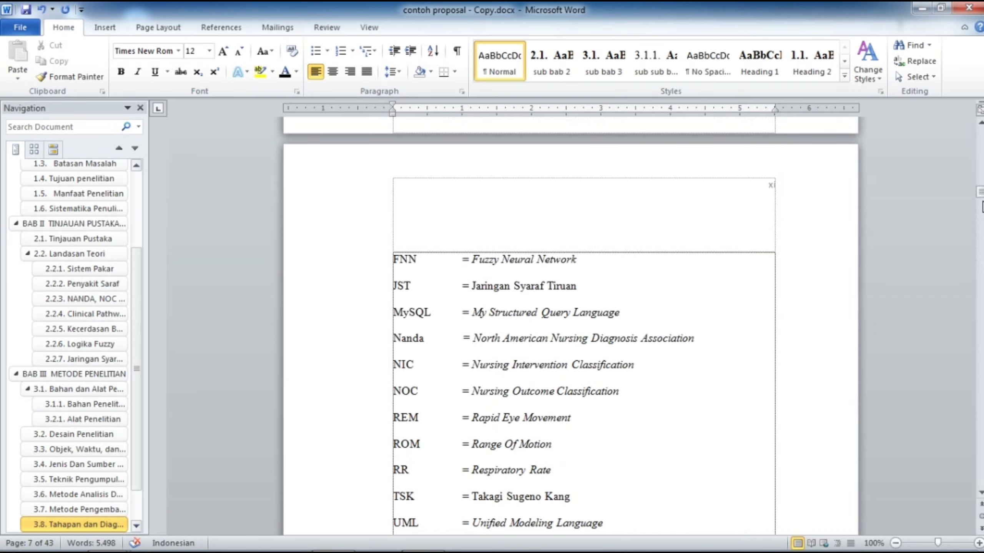
Step: Look through the pages from the list of symbols to the database tables in BAB III for captions still numbered manually
left_click_drag(979, 195, 980, 305)
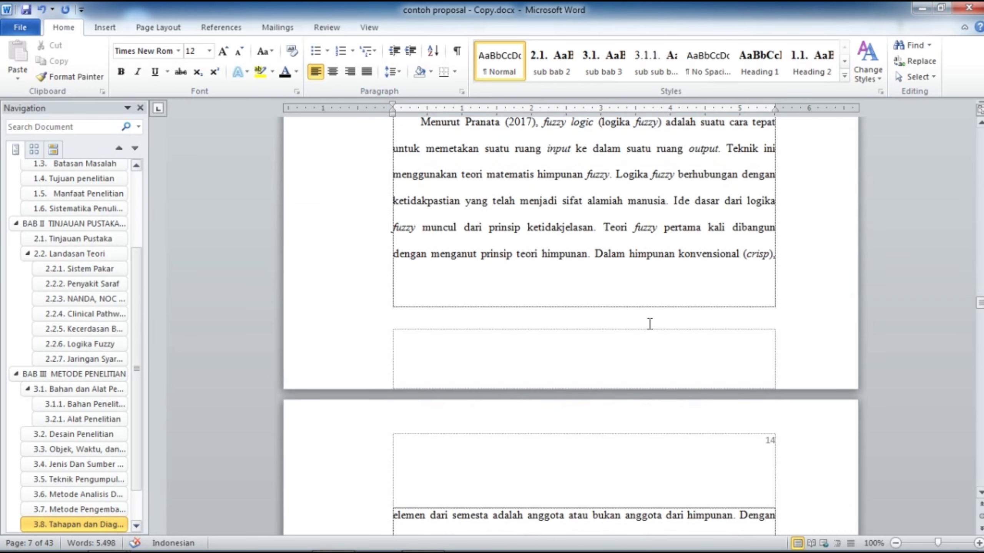
scroll(639, 387, "down", 6)
scroll(632, 421, "down", 20)
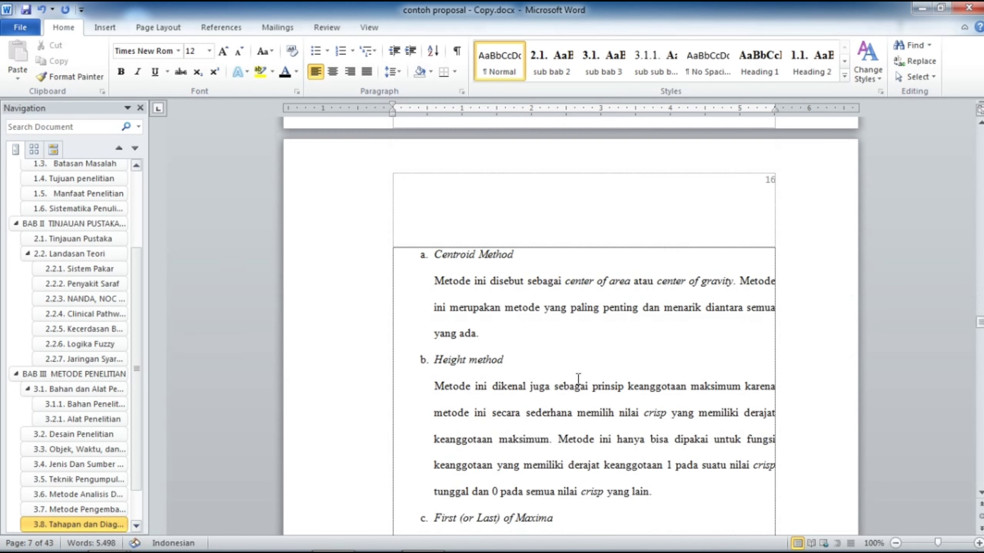
scroll(598, 390, "down", 20)
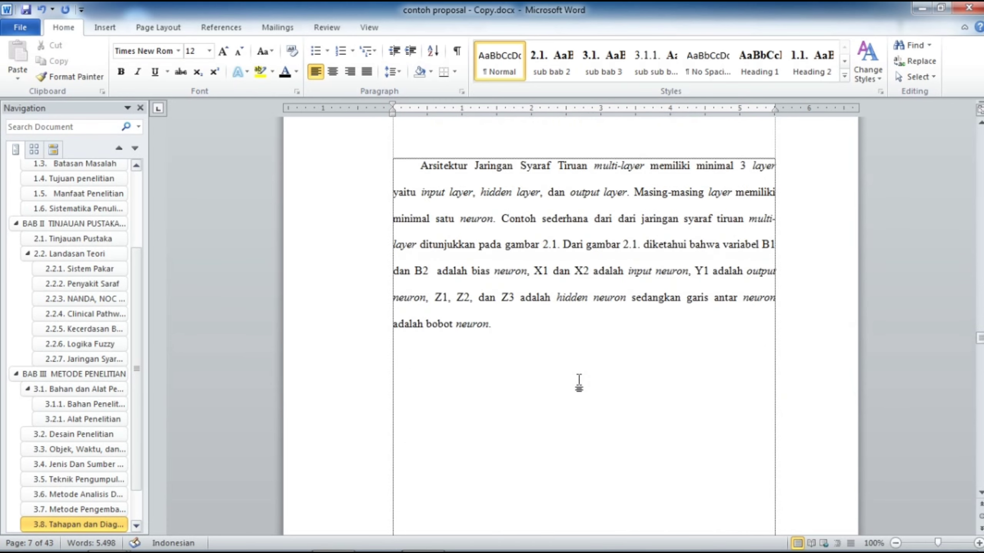
scroll(620, 387, "down", 20)
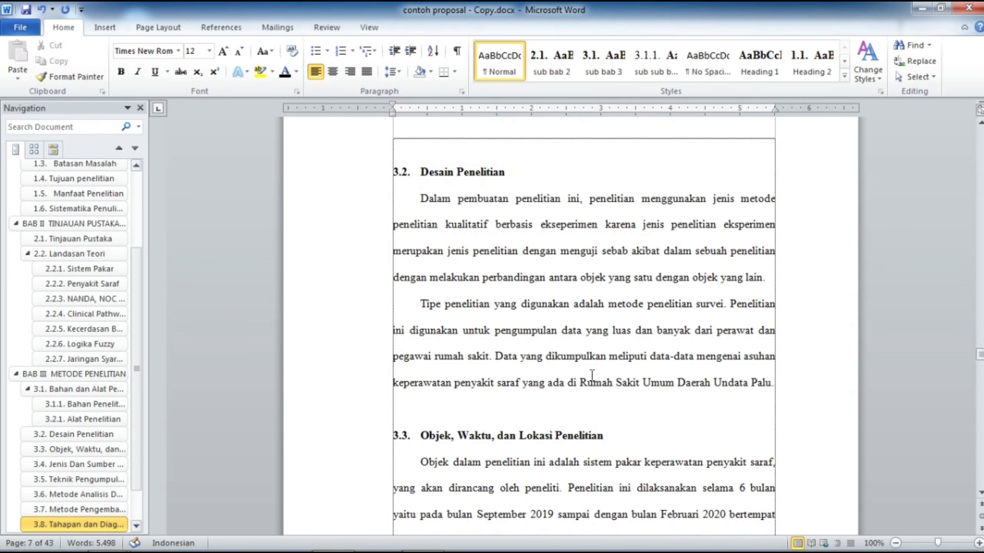
scroll(587, 389, "down", 20)
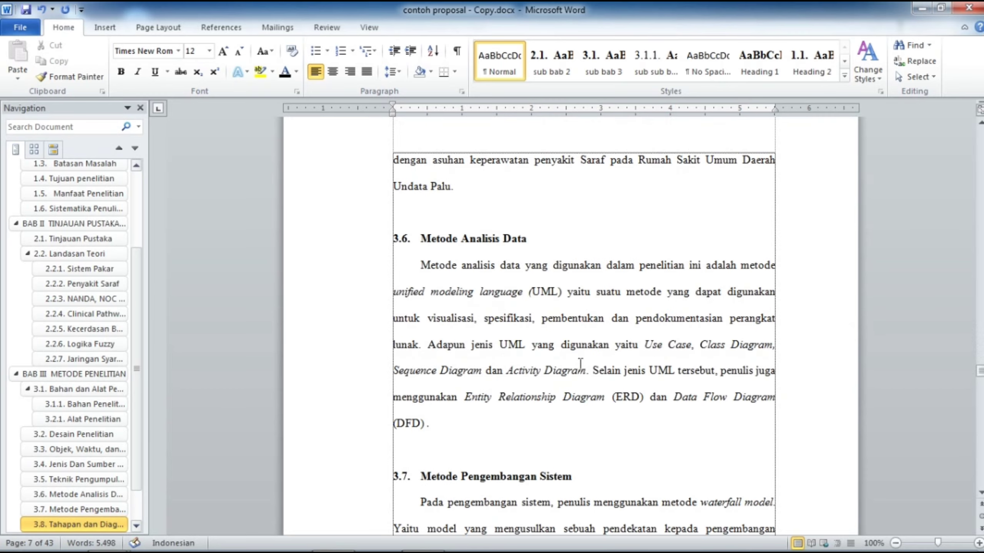
scroll(583, 370, "down", 20)
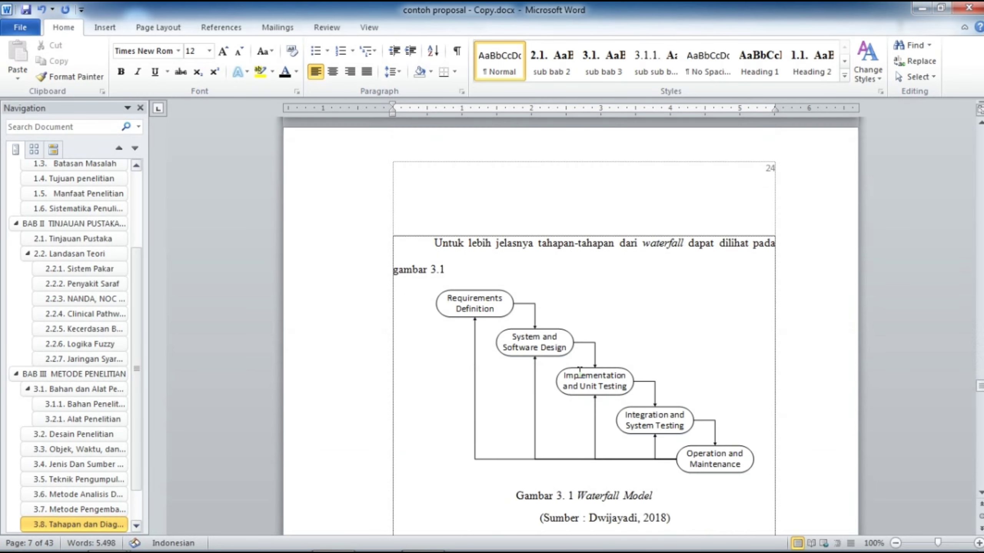
scroll(579, 372, "down", 20)
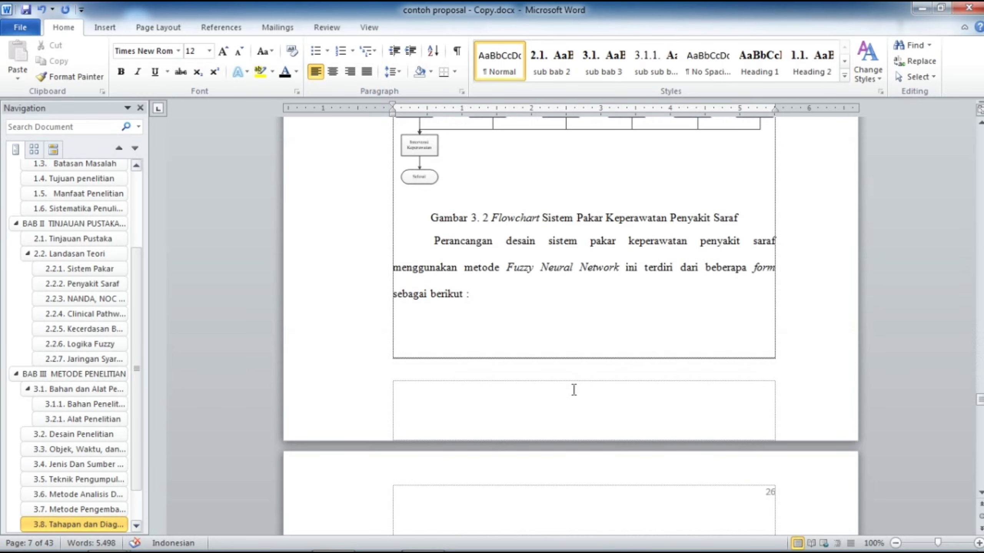
scroll(579, 372, "down", 20)
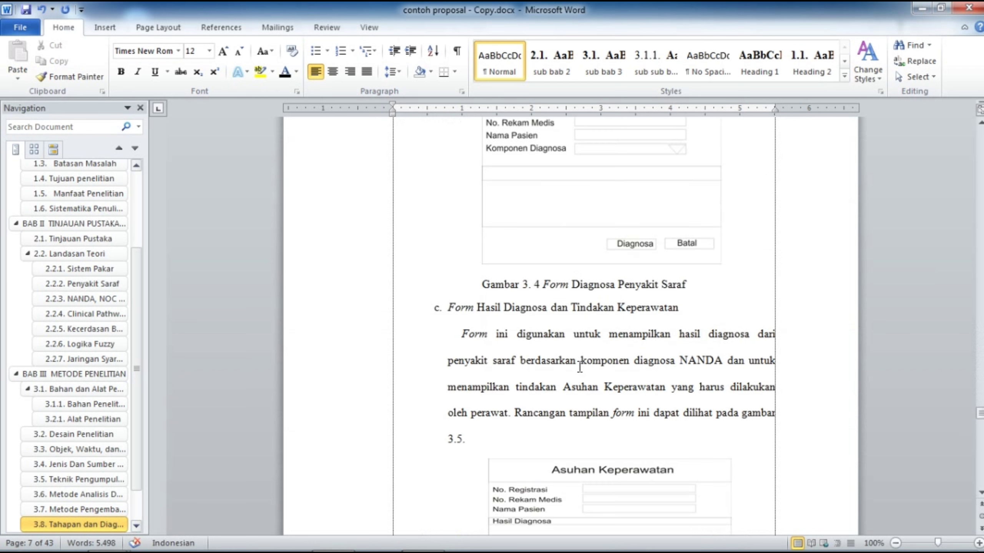
scroll(582, 373, "down", 8)
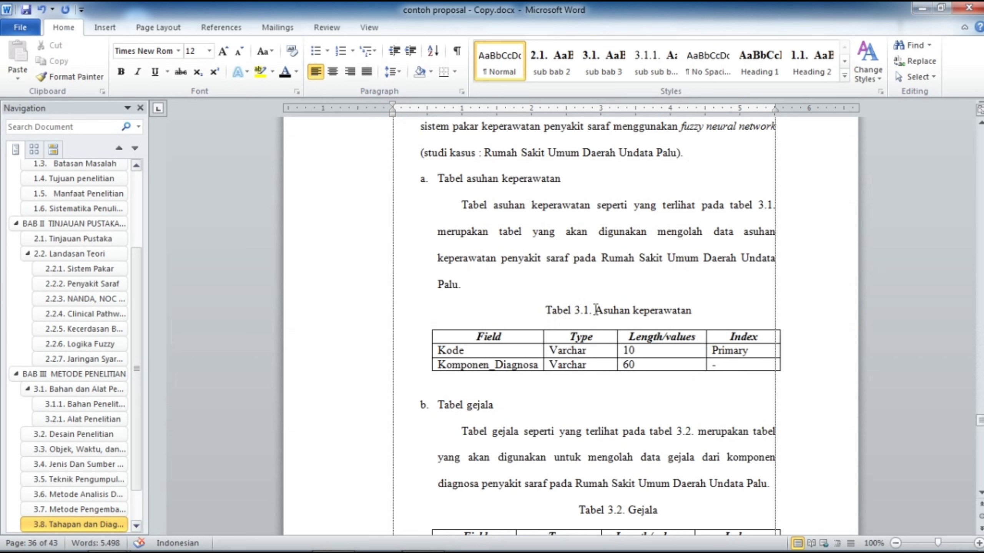
Step: Replace the manual "Tabel 3.1." before the Asuhan keperawatan title with an inserted caption using a new "Tabel 3." label
left_click_drag(573, 313, 546, 313)
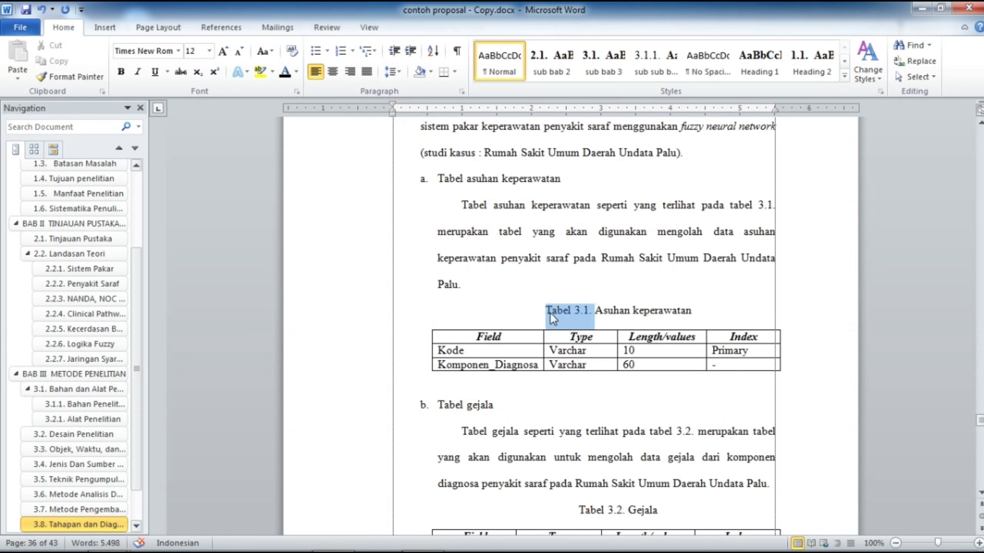
key("BackSpace")
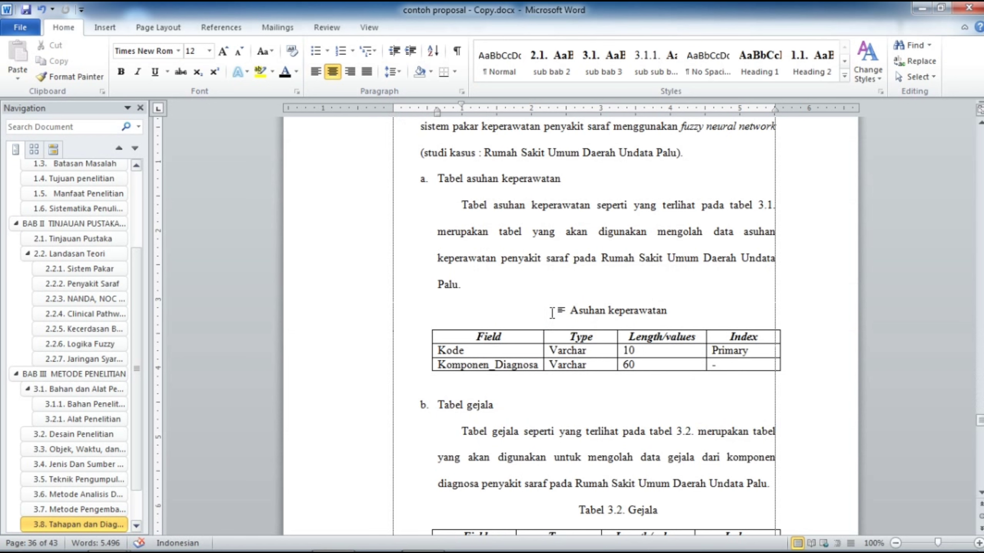
left_click(230, 25)
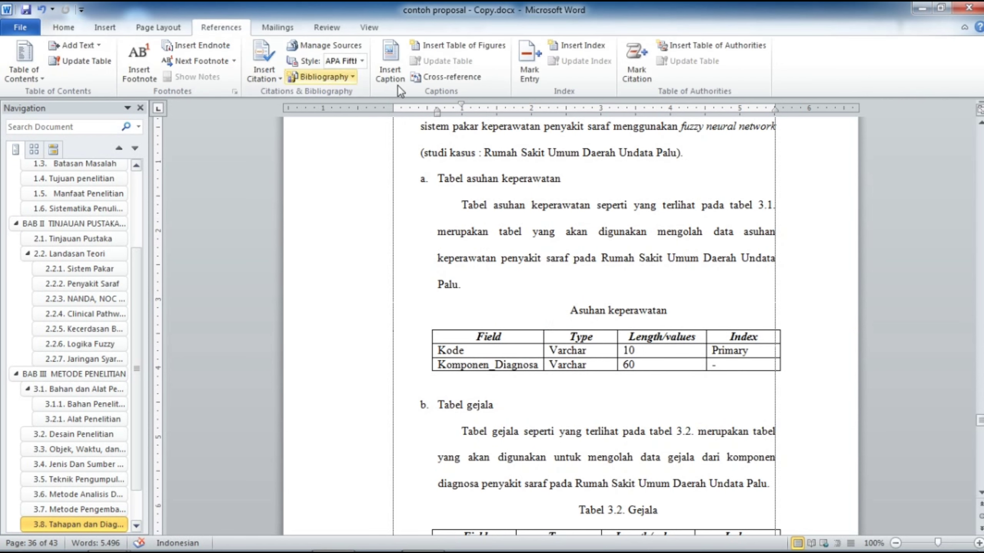
left_click(392, 74)
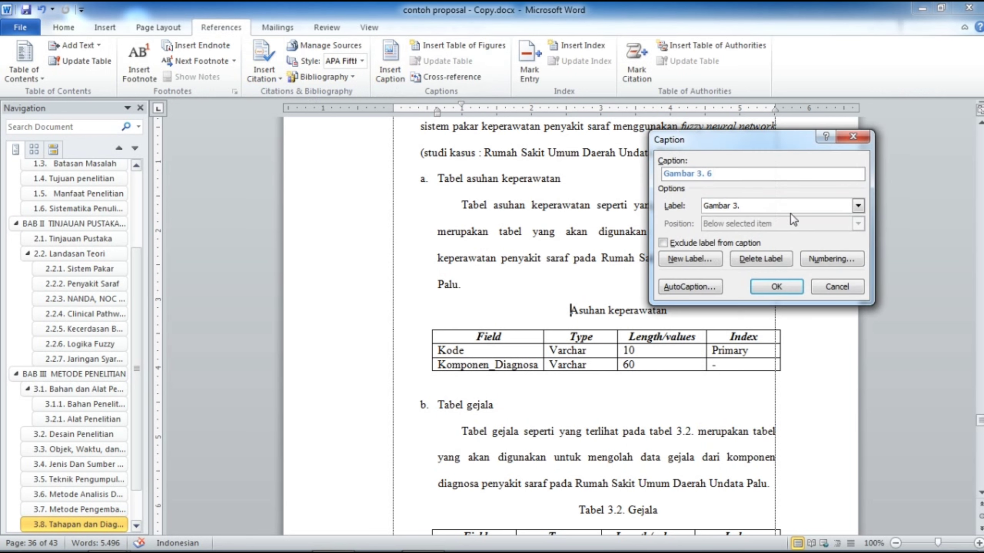
left_click(807, 206)
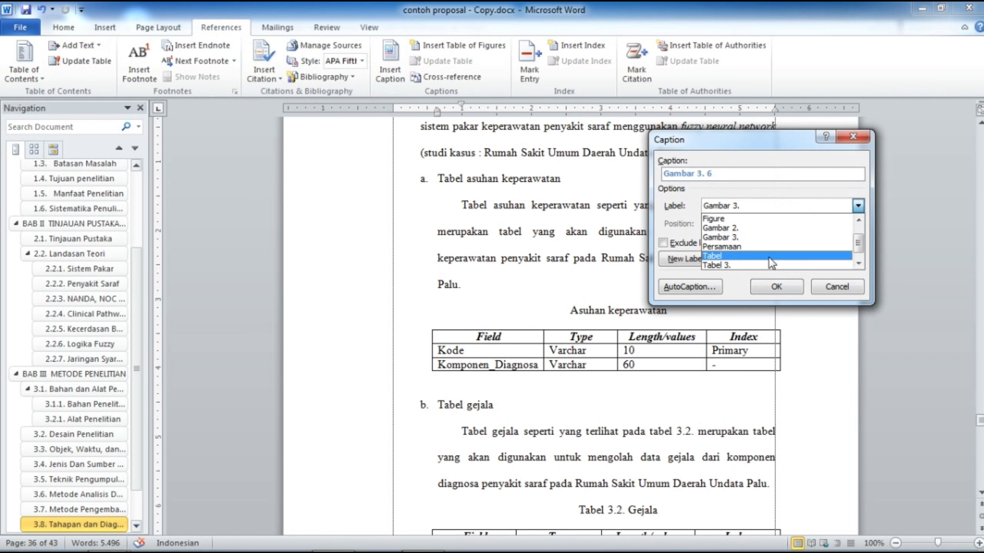
left_click(756, 171)
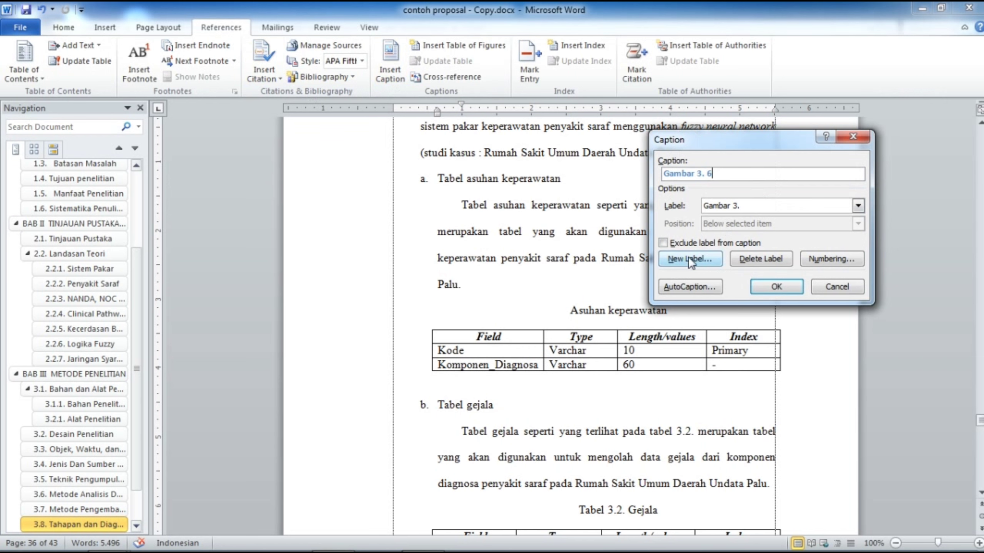
left_click(689, 258)
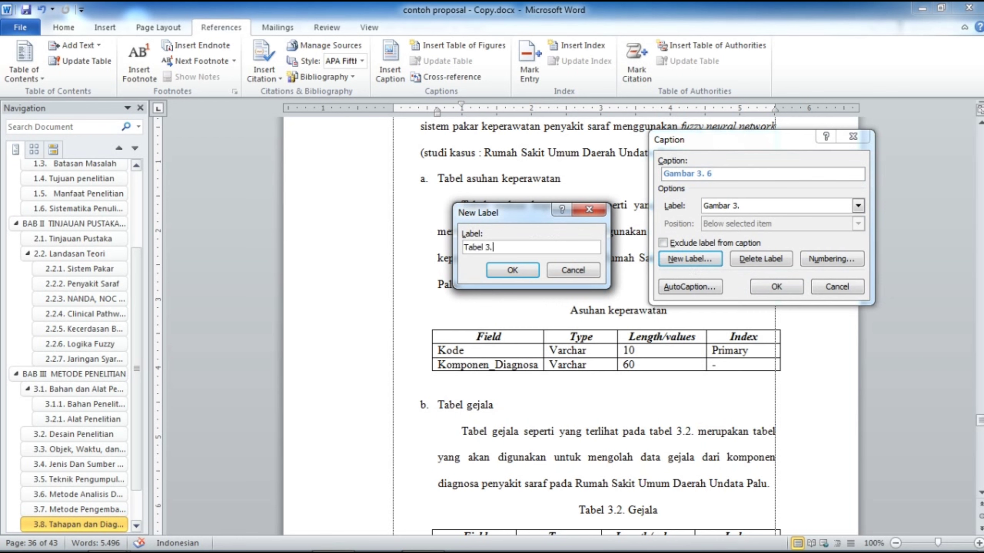
left_click(504, 271)
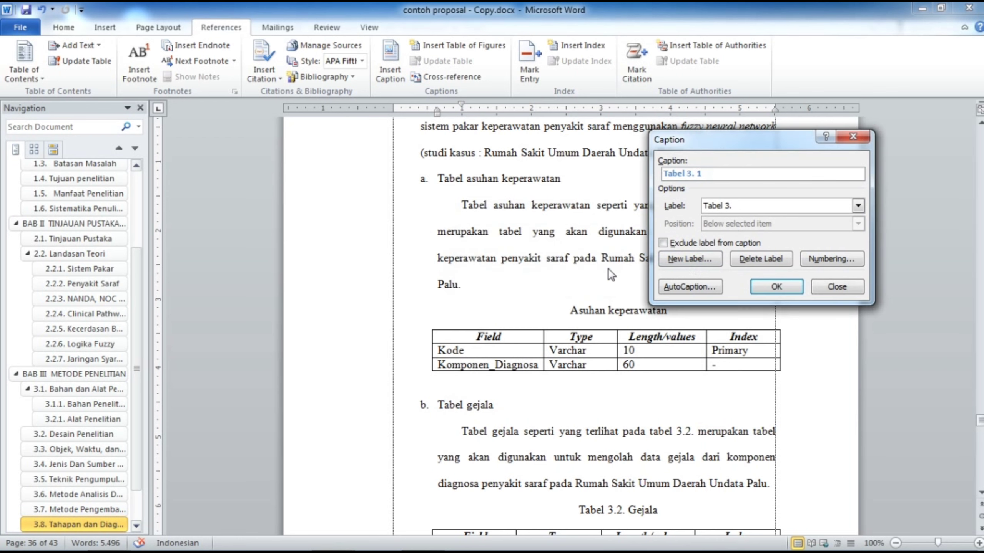
left_click(776, 287)
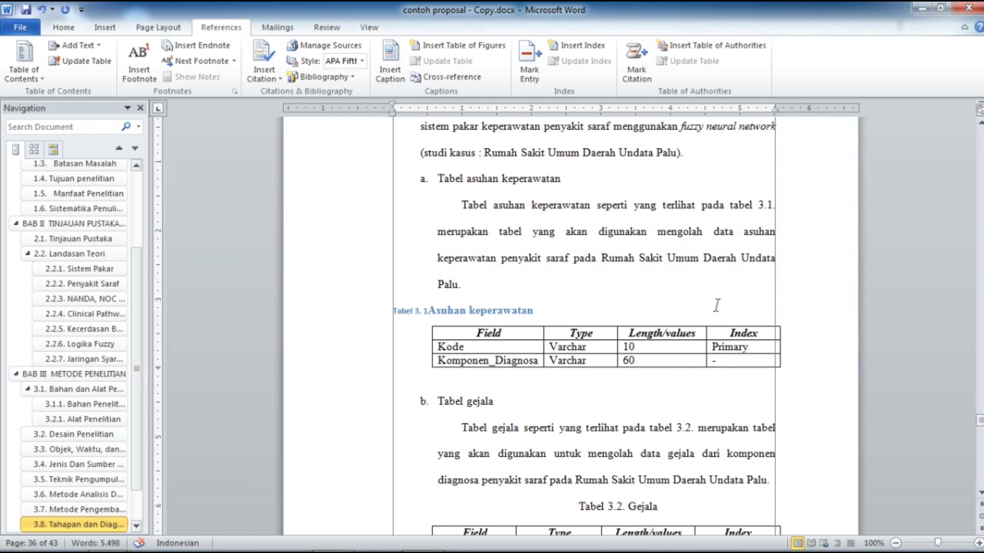
Step: Format the whole Asuhan keperawatan table caption as Times New Roman 12 pt, not bold, with black text, and centre it
mouse_move(399, 314)
left_mouse_down()
mouse_move(398, 286)
mouse_move(399, 317)
left_mouse_up()
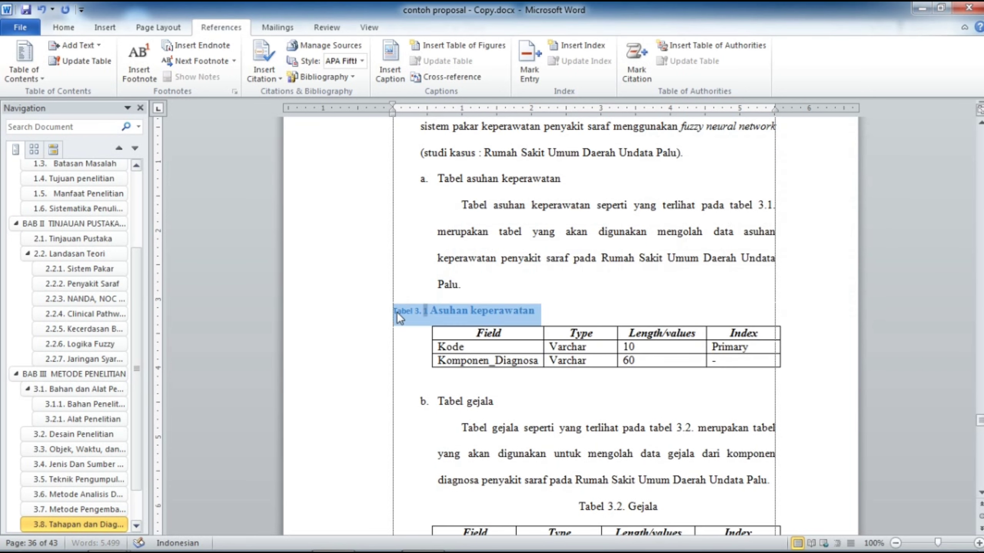
left_click(76, 32)
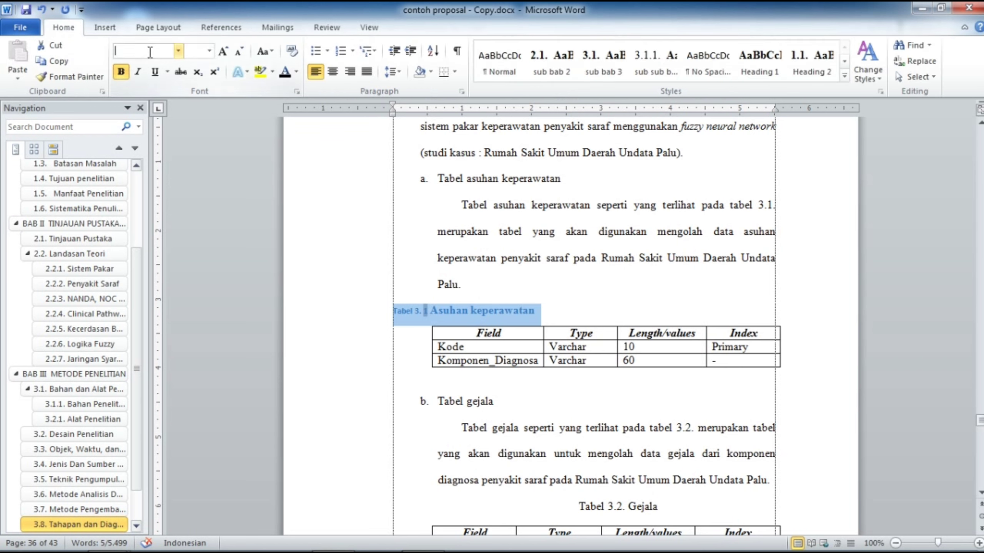
type("Times New Roman")
key("Return")
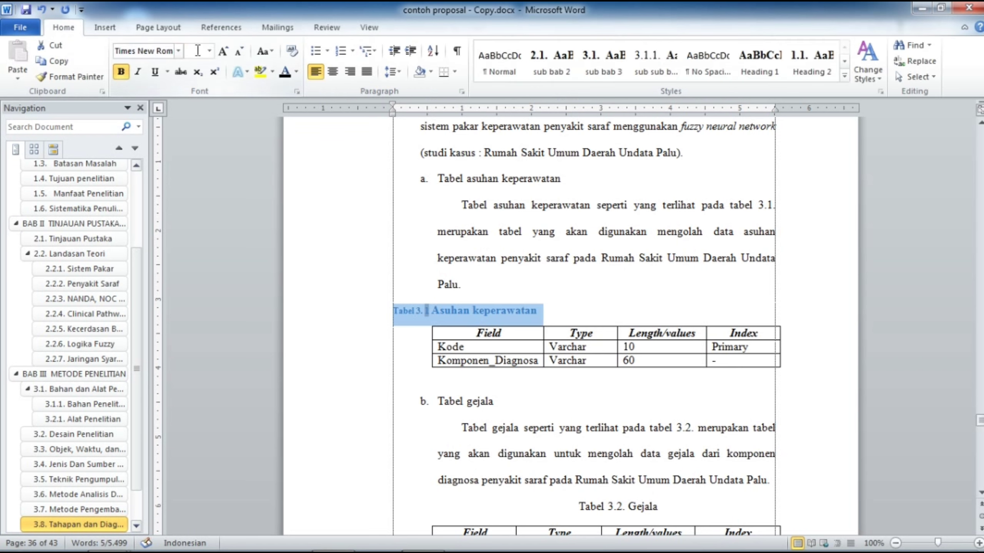
type("12")
left_click(121, 73)
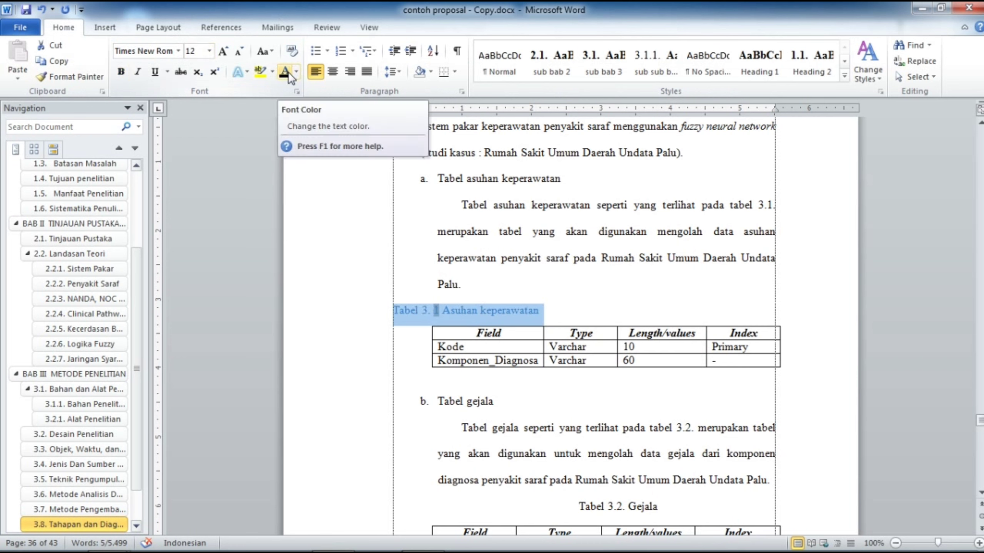
left_click(287, 72)
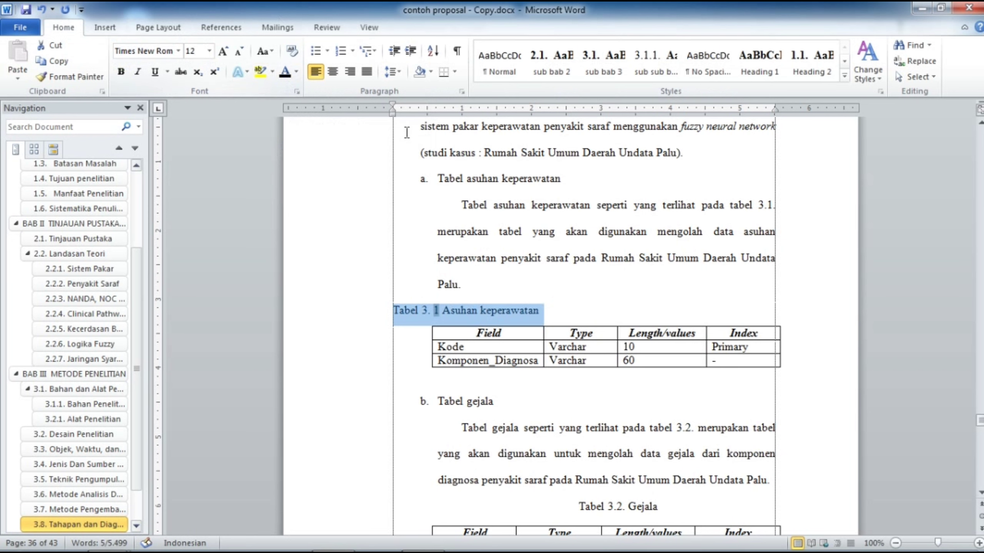
left_click(333, 72)
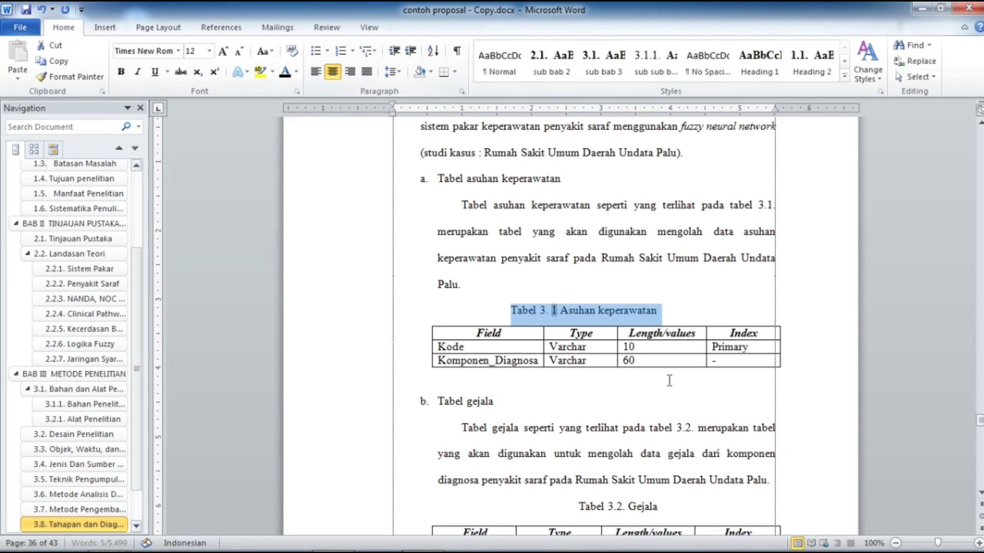
Step: Replace the manual "Tabel 3.2." before the Gejala table title with an inserted "Tabel 3." label caption
scroll(626, 336, "down", 5)
left_click_drag(626, 336, 578, 336)
key("Delete")
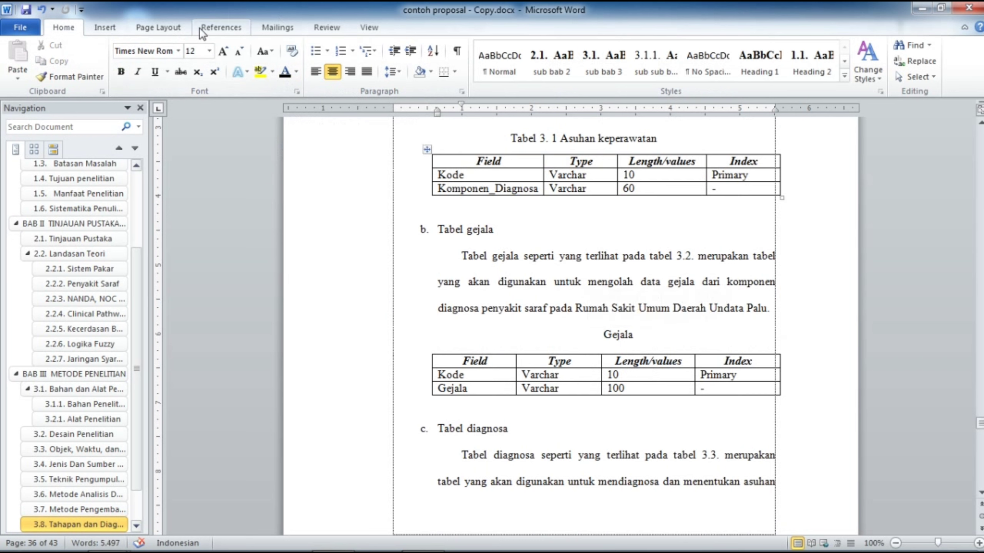
left_click(221, 27)
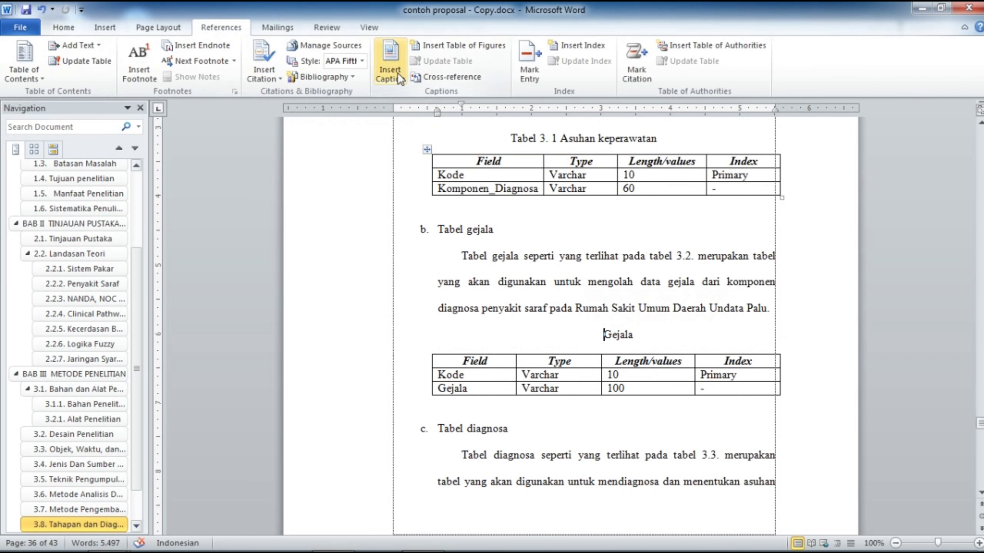
left_click(398, 74)
left_click(775, 289)
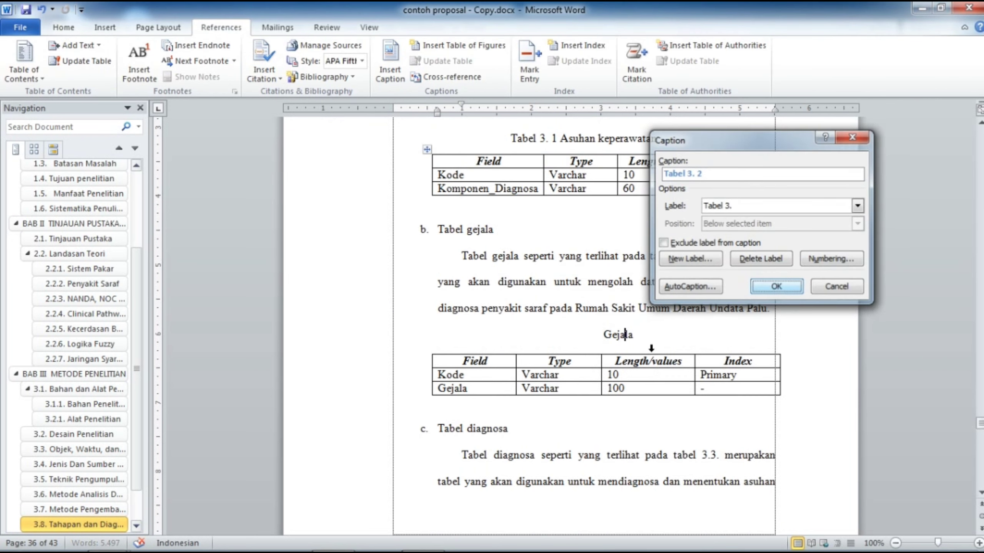
Step: Format the whole Gejala table caption as Times New Roman 12 pt, not bold, with black text, and centre it
left_click_drag(465, 335, 394, 335)
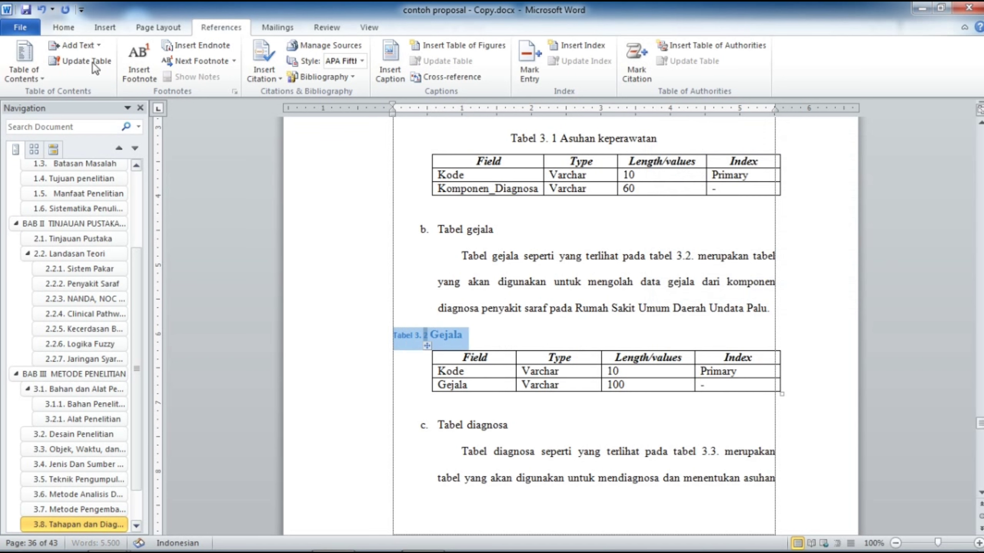
left_click(63, 27)
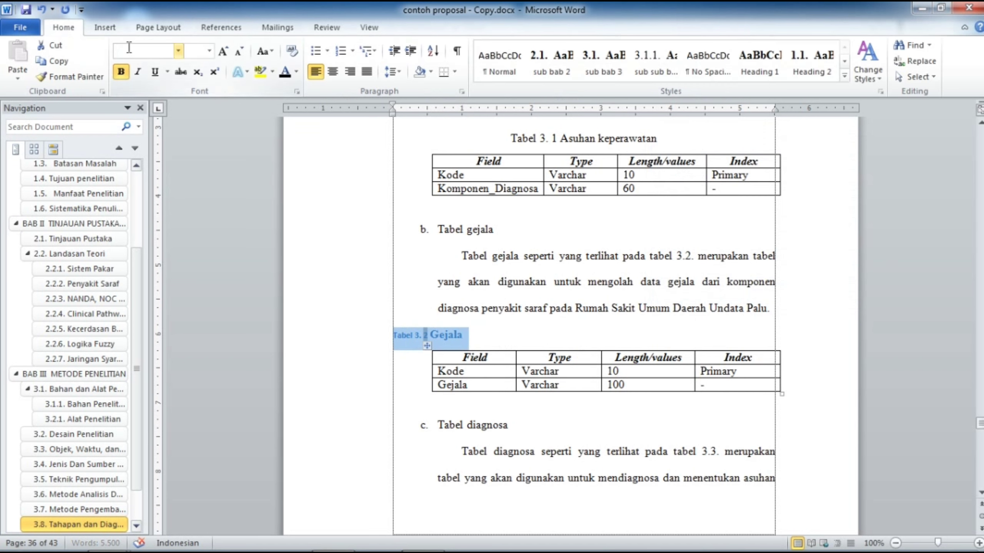
left_click(130, 47)
type("Times New Roman")
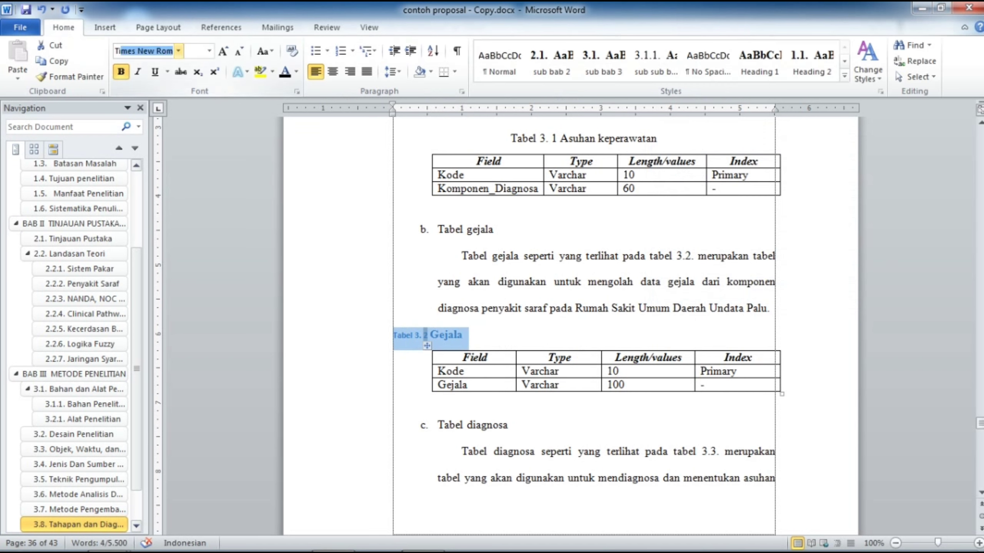
key("Return")
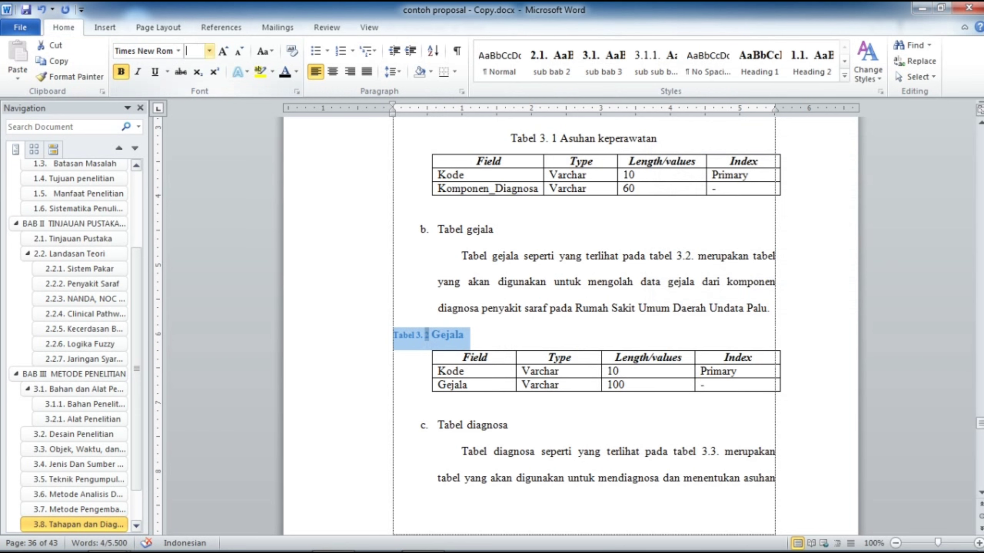
type("12")
left_click(120, 72)
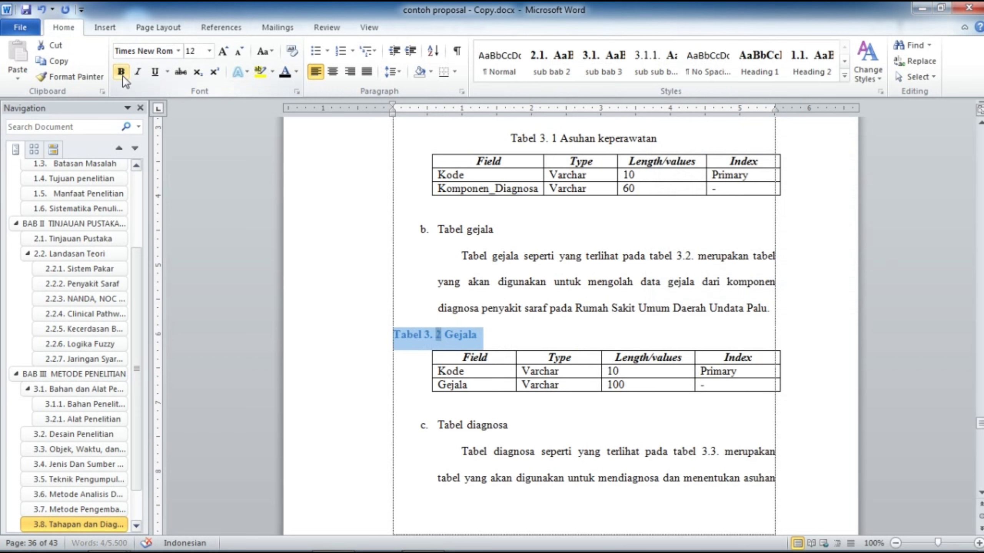
left_click(286, 77)
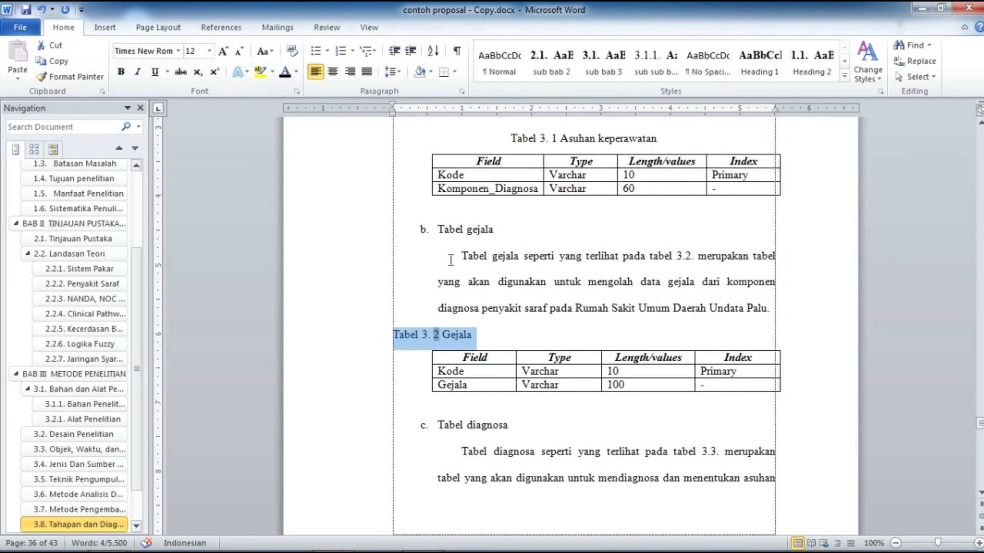
key("ctrl+e")
Step: Replace the manual "Tabel 3.3." before the Diagnosa table title with an inserted "Tabel 3." label caption
scroll(576, 332, "down", 10)
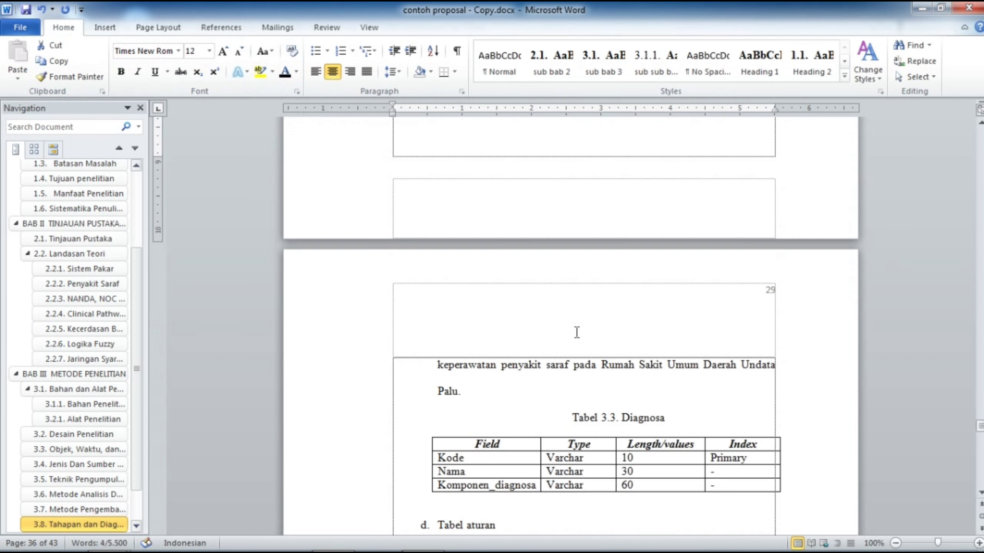
scroll(577, 332, "down", 3)
left_click(592, 315, "shift")
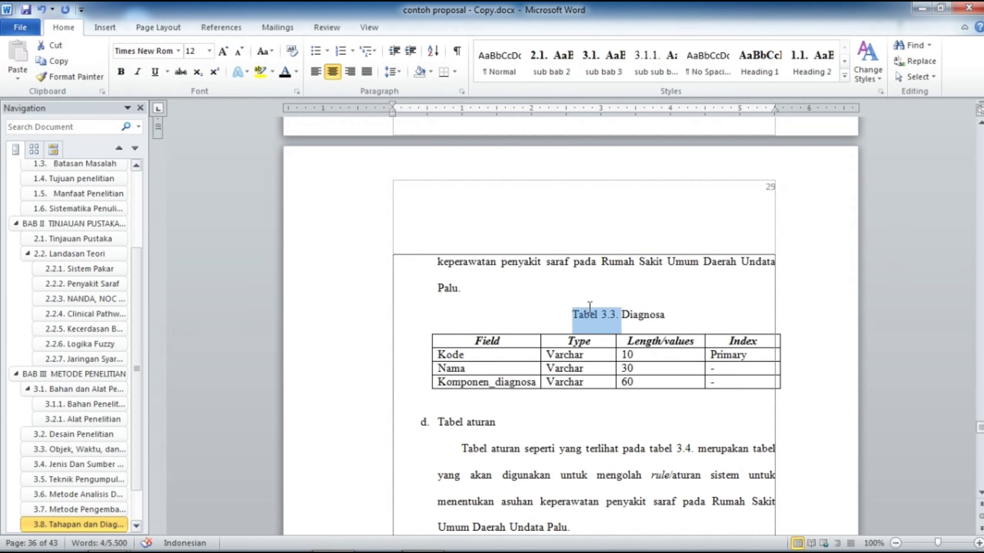
key("Delete")
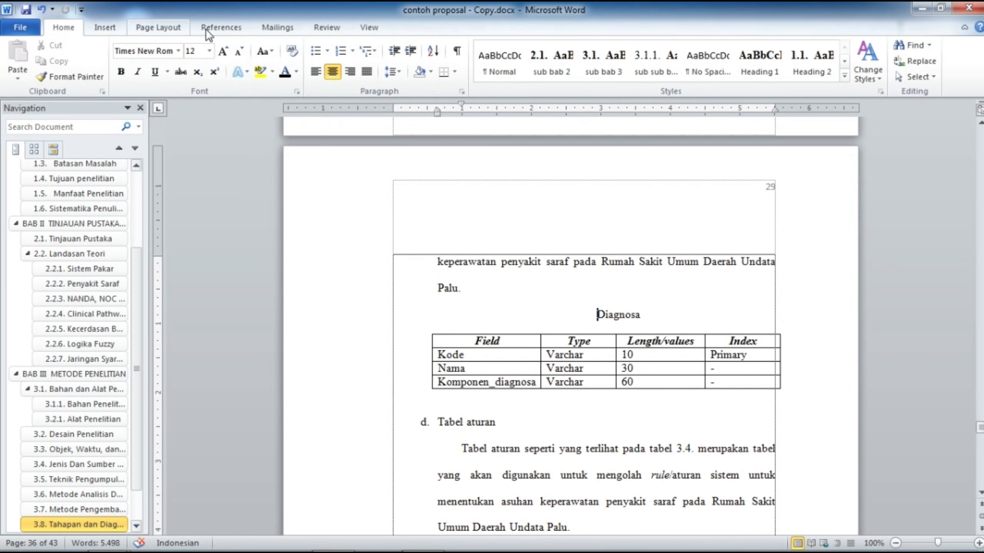
left_click(221, 27)
left_click(389, 74)
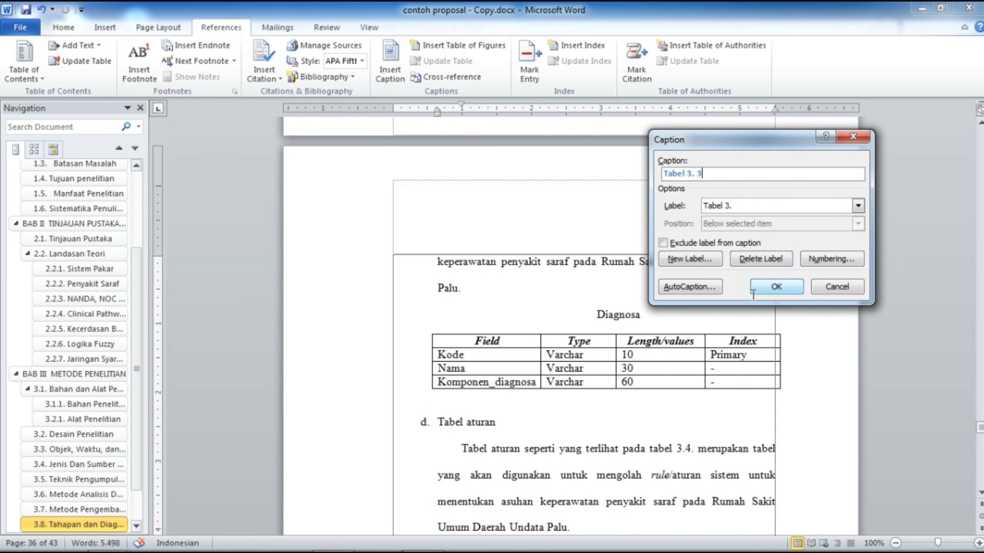
left_click(770, 287)
Step: Format the whole Diagnosa table caption as Times New Roman 12 pt, not bold, with black text, and centre it
left_click_drag(478, 316, 393, 315)
left_click(63, 27)
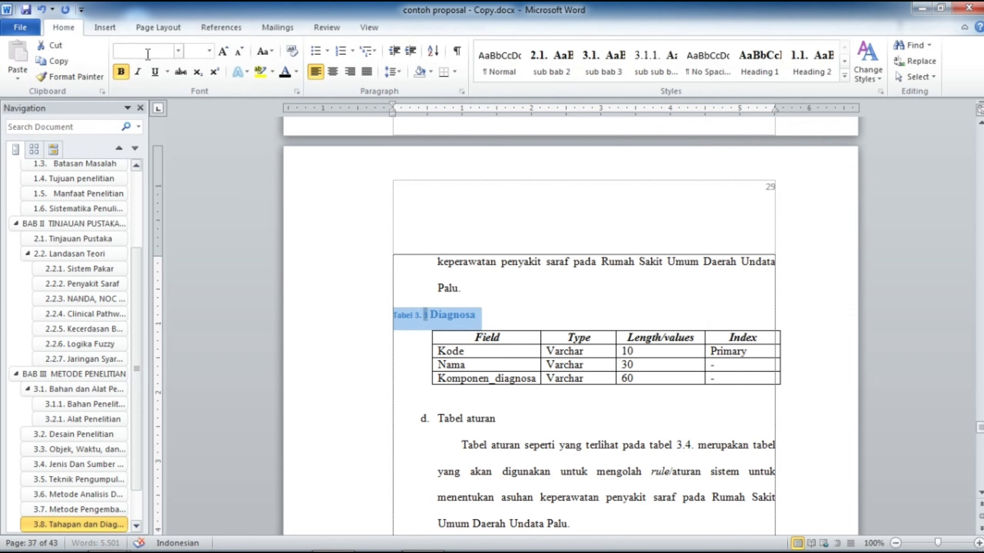
type("Times New Roman")
key("Return")
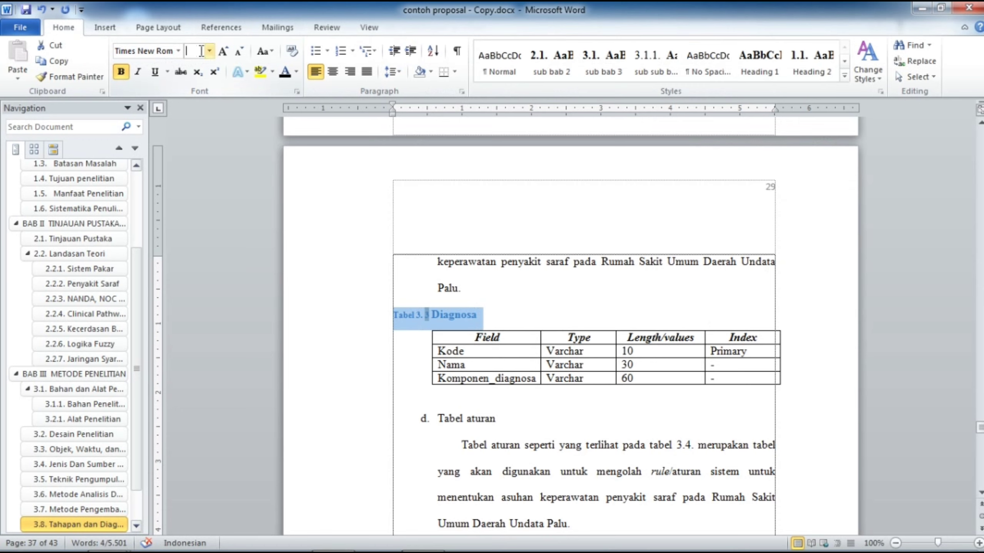
left_click(121, 72)
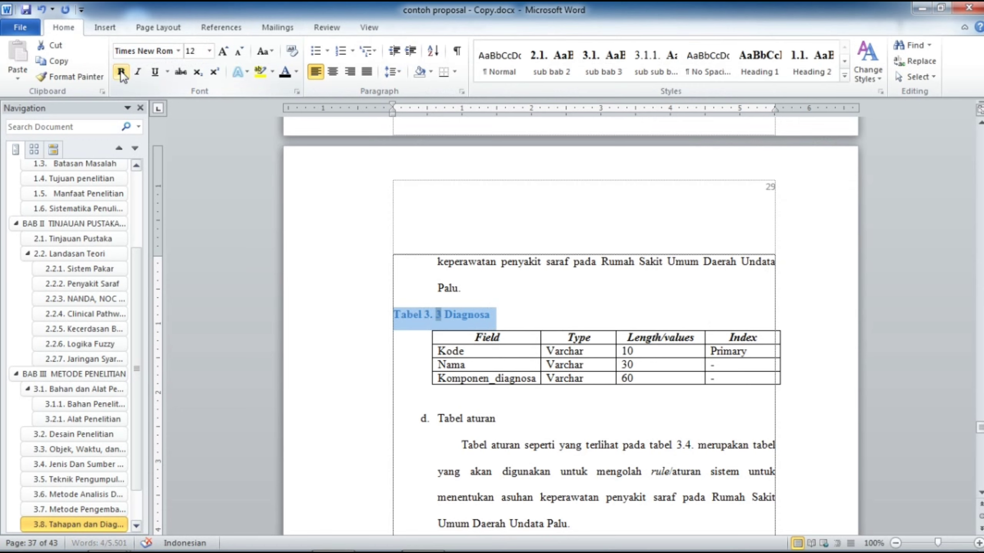
left_click(287, 73)
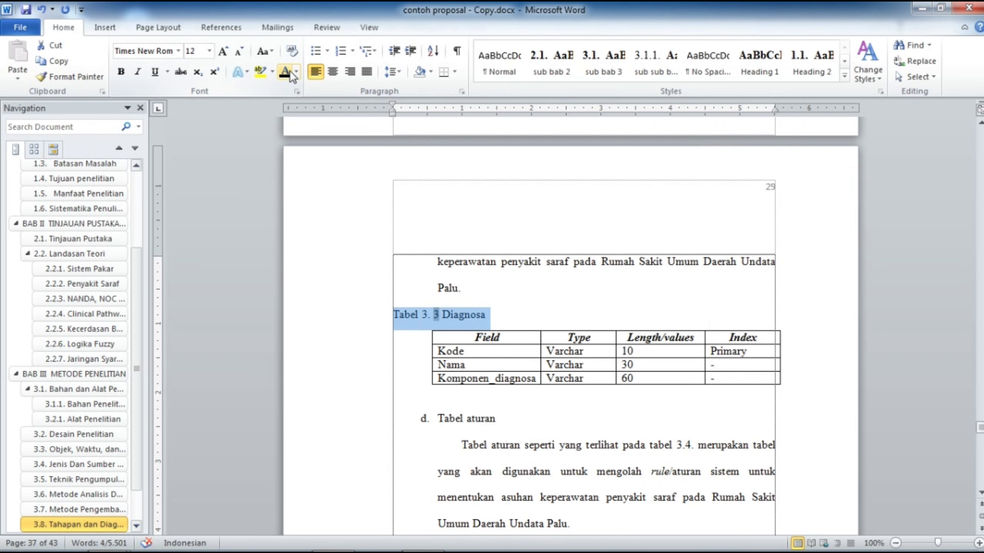
key("ctrl+e")
Step: Replace the manual "Tabel 3.4." before the Aturan table title with an inserted "Tabel 3." label caption
scroll(620, 317, "down", 5)
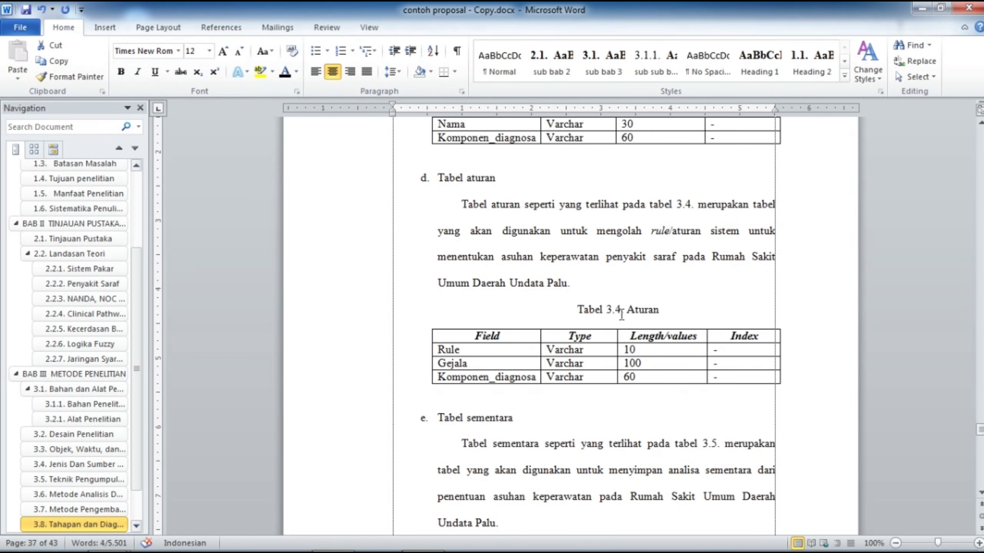
left_click_drag(622, 315, 584, 308)
key("Delete")
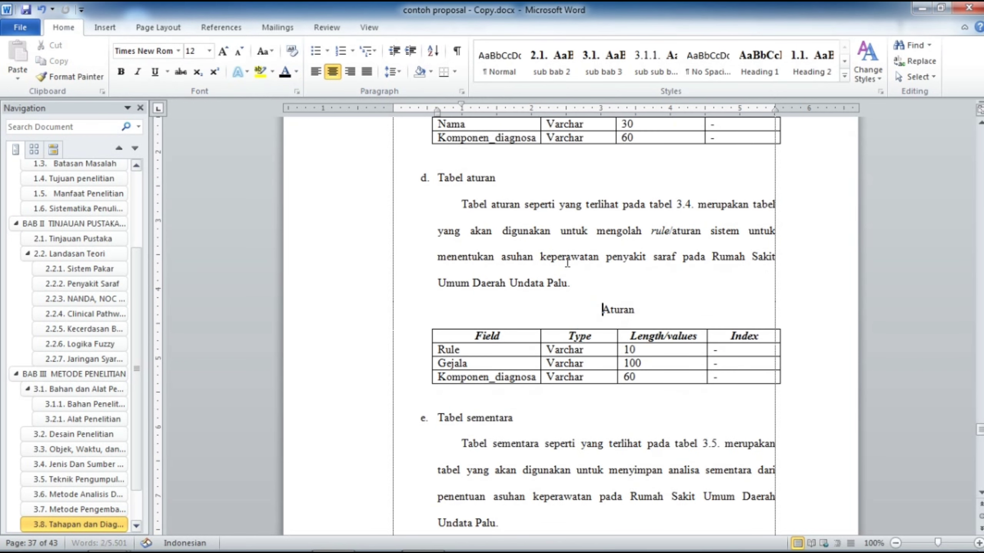
left_click(221, 28)
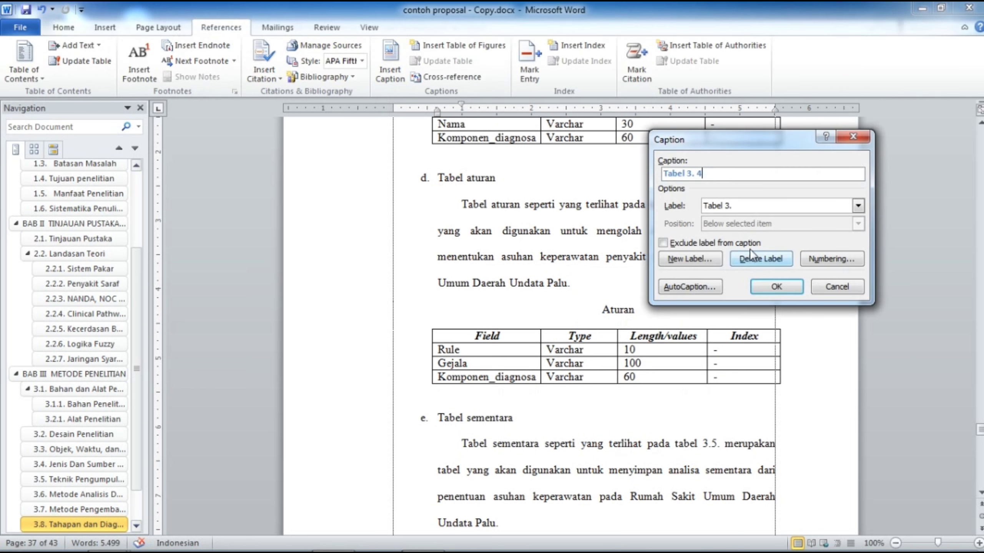
left_click(777, 286)
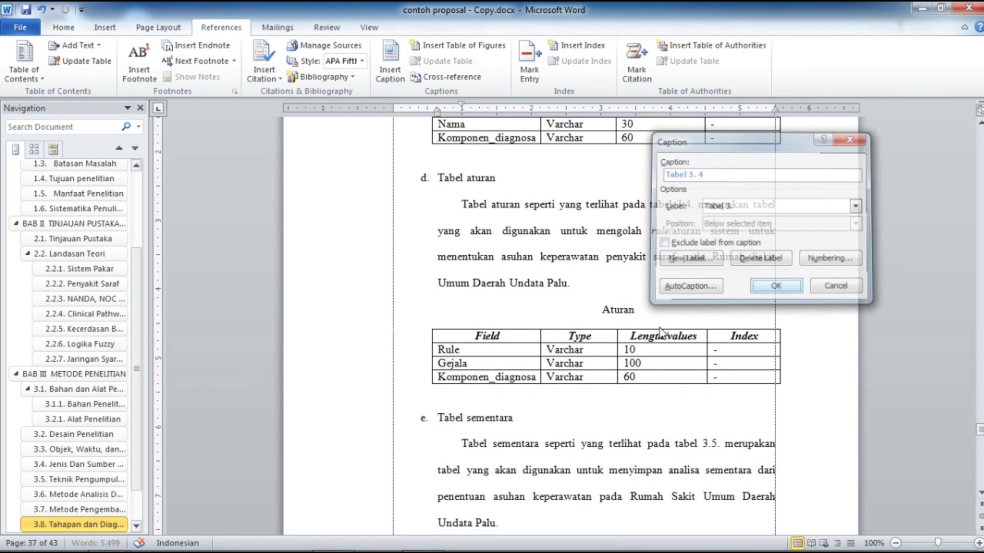
Step: Format the whole Aturan table caption as Times New Roman 12 pt, not bold, with black text, and centre it
left_click_drag(462, 312, 388, 308)
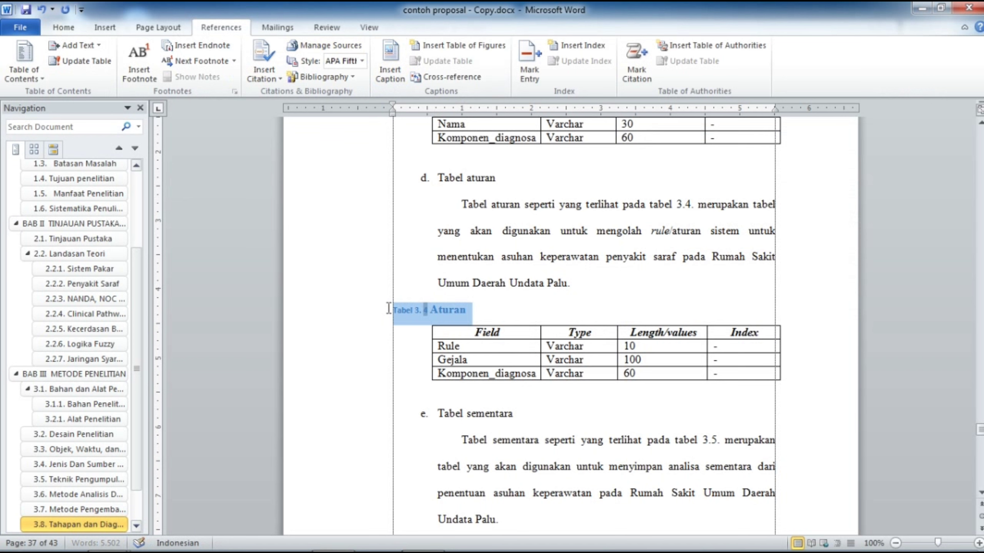
left_click(65, 28)
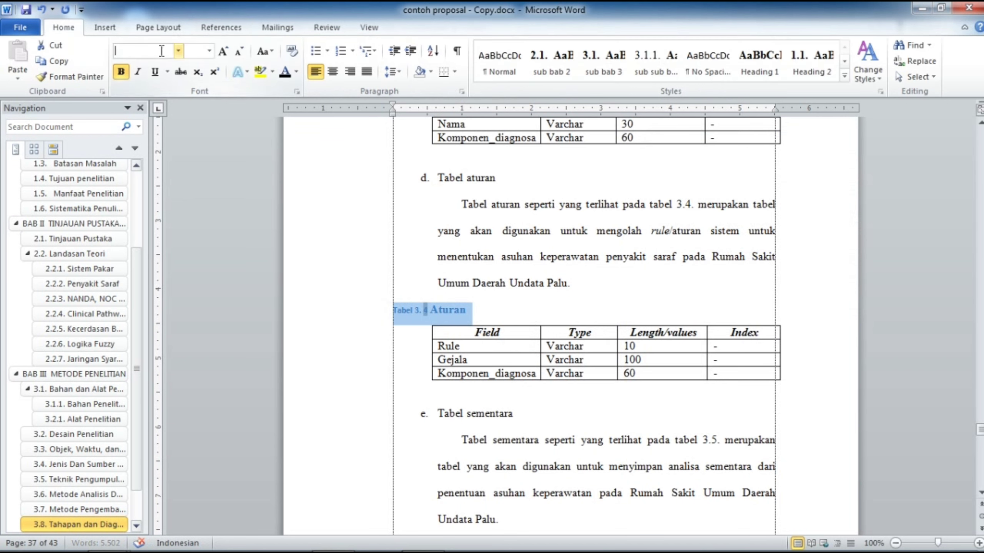
type("Times New Roman")
key("Return")
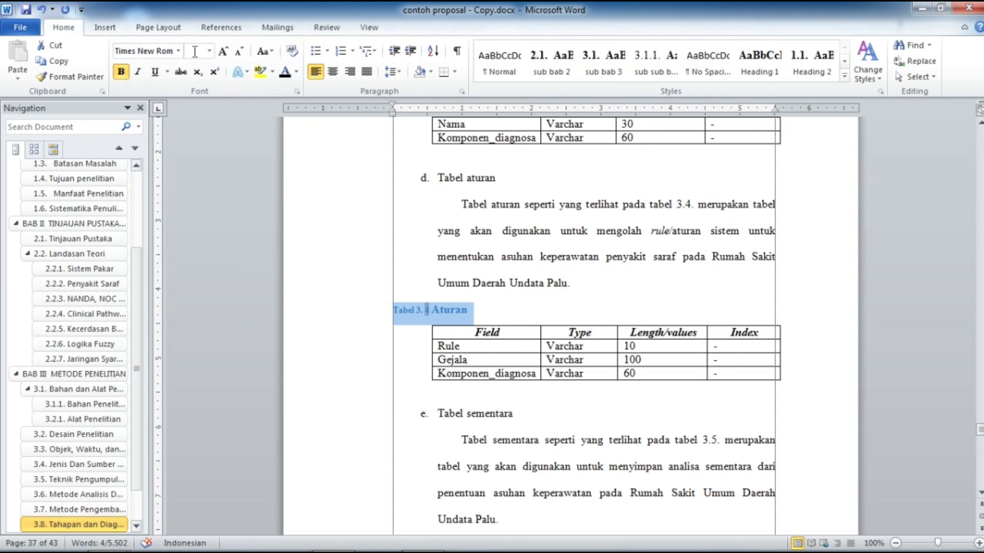
left_click(195, 50)
type("12")
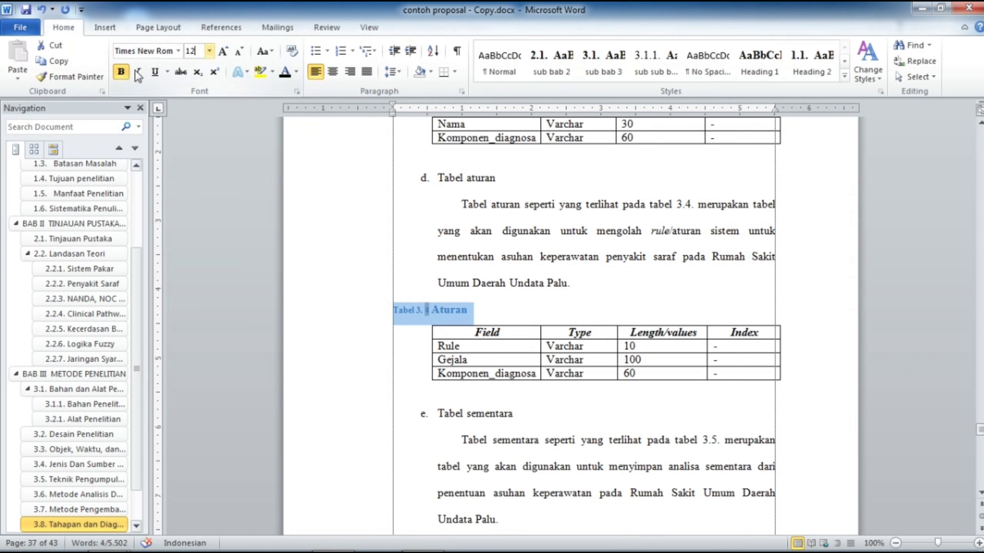
key("Return")
key("ctrl+b")
left_click(285, 73)
key("ctrl+e")
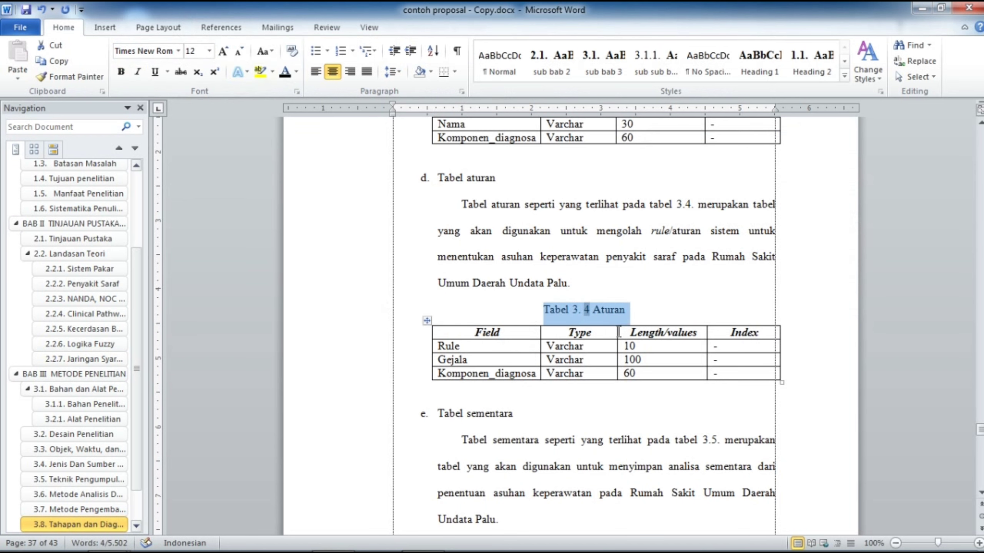
Step: Replace the manual "Tabel 3.5." before the Sementara table title with an inserted "Tabel 3." label caption
scroll(619, 332, "down", 5)
left_click_drag(615, 339, 569, 339)
key("Delete")
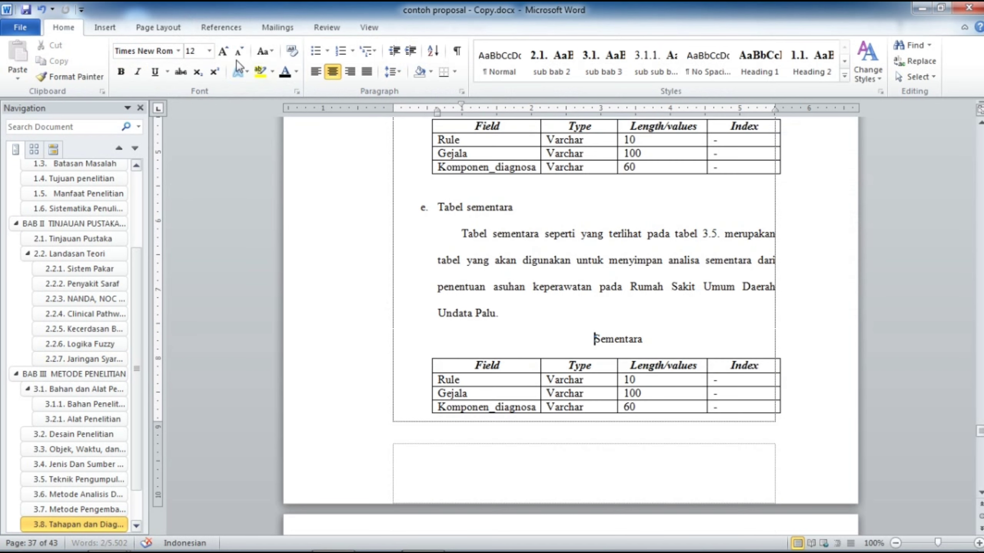
left_click(217, 27)
left_click(389, 61)
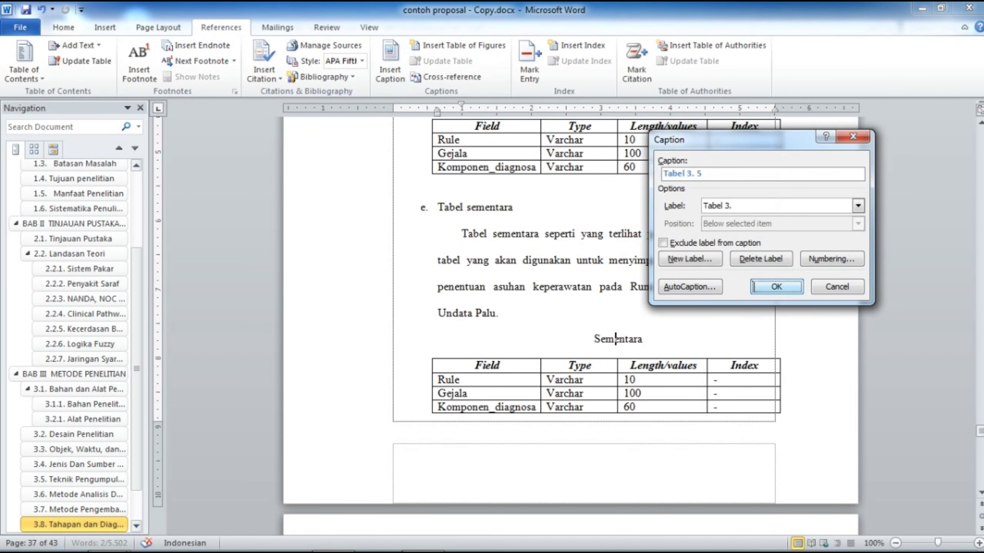
left_click(776, 286)
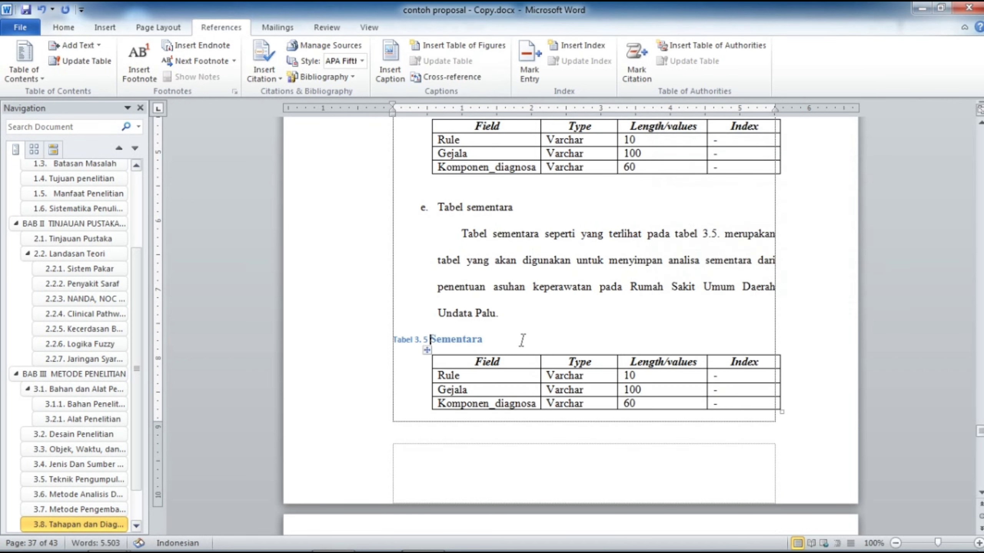
Step: Format the whole Sementara table caption as Times New Roman 12 pt, not bold, with black text, and centre it
triple_click(433, 339)
left_click(63, 28)
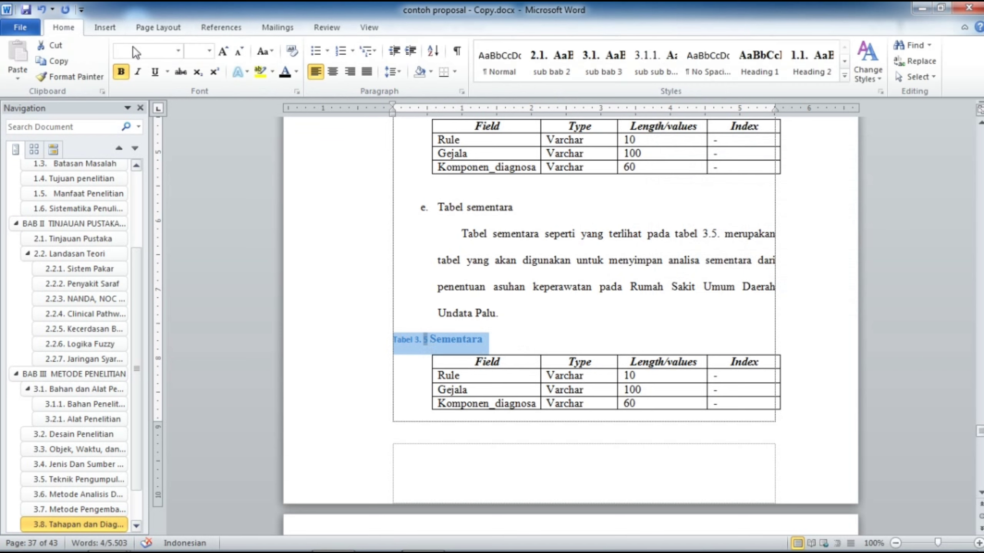
left_click(134, 49)
type("Times New Roman")
key("Return")
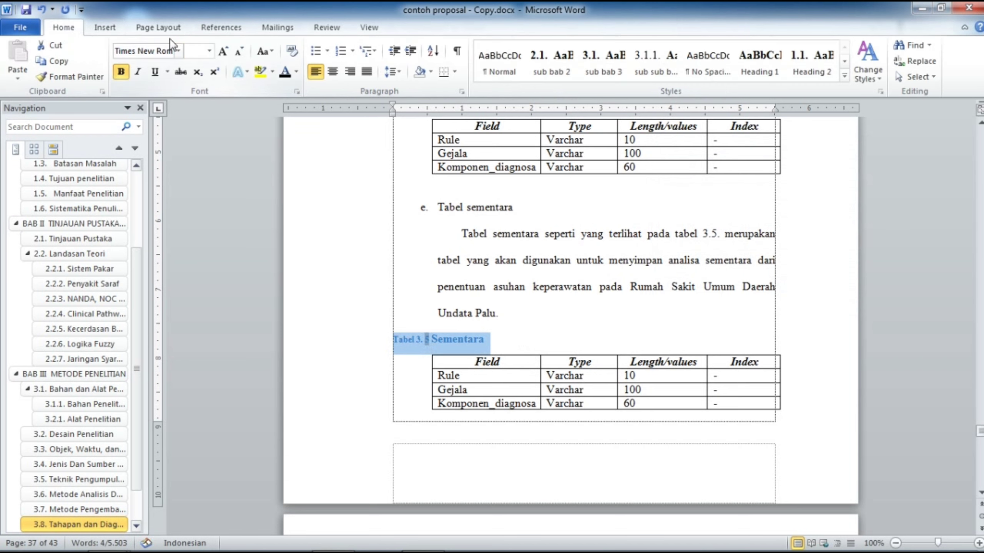
left_click(194, 52)
type("12")
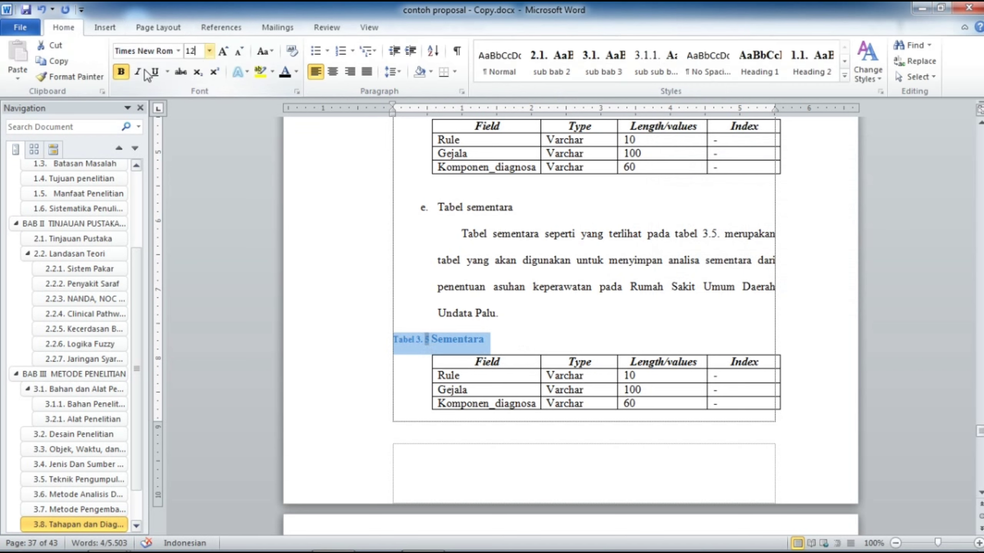
left_click(121, 71)
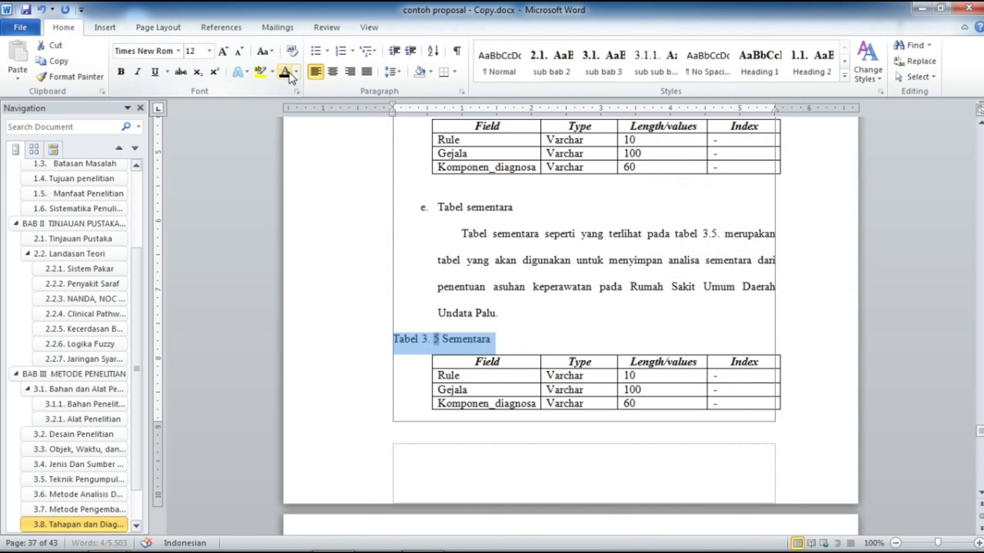
key("ctrl+e")
Step: Replace the manual "Tabel 3.6." before the Analisa table title with an inserted "Tabel 3." label caption
scroll(531, 310, "down", 4)
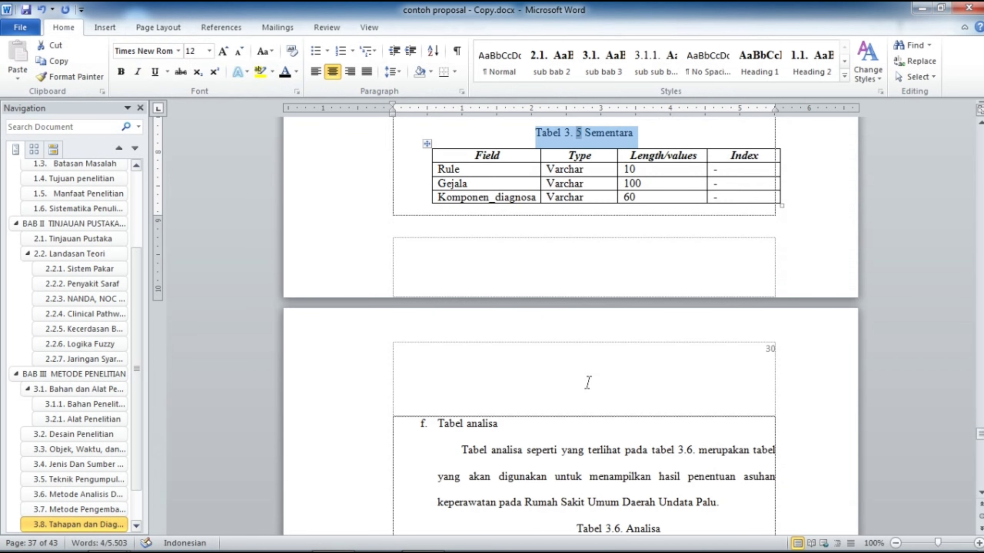
scroll(608, 354, "down", 5)
left_click_drag(577, 323, 625, 322)
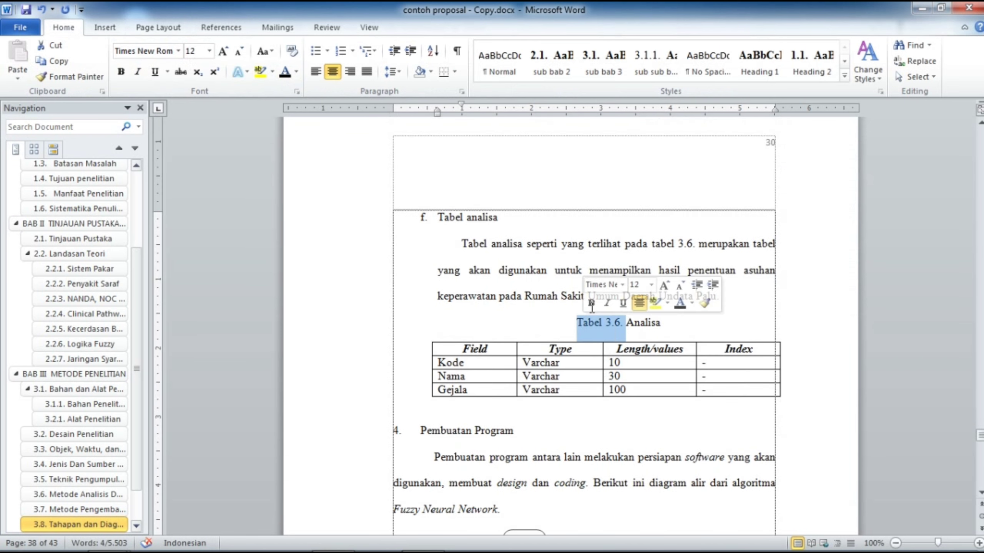
key("BackSpace")
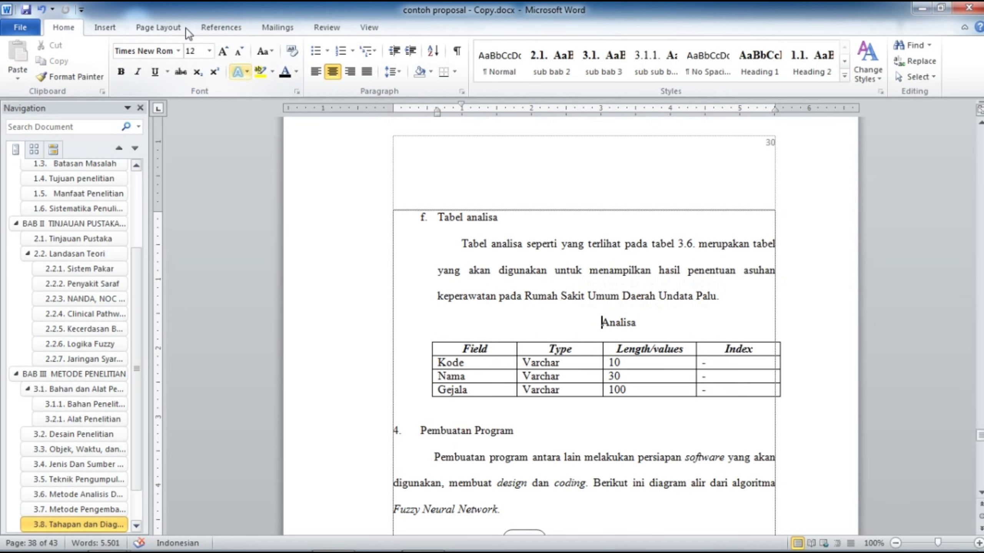
left_click(232, 28)
left_click(385, 66)
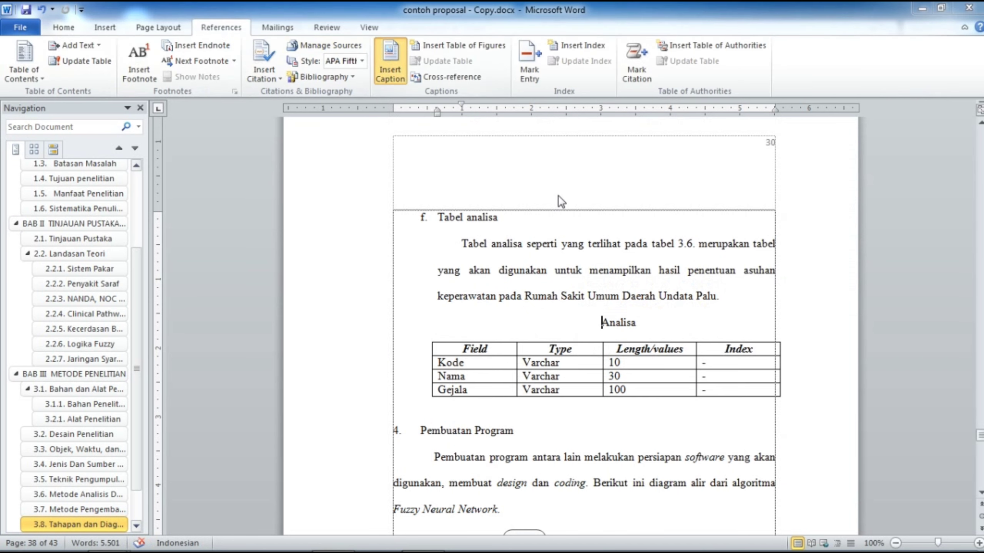
left_click(765, 286)
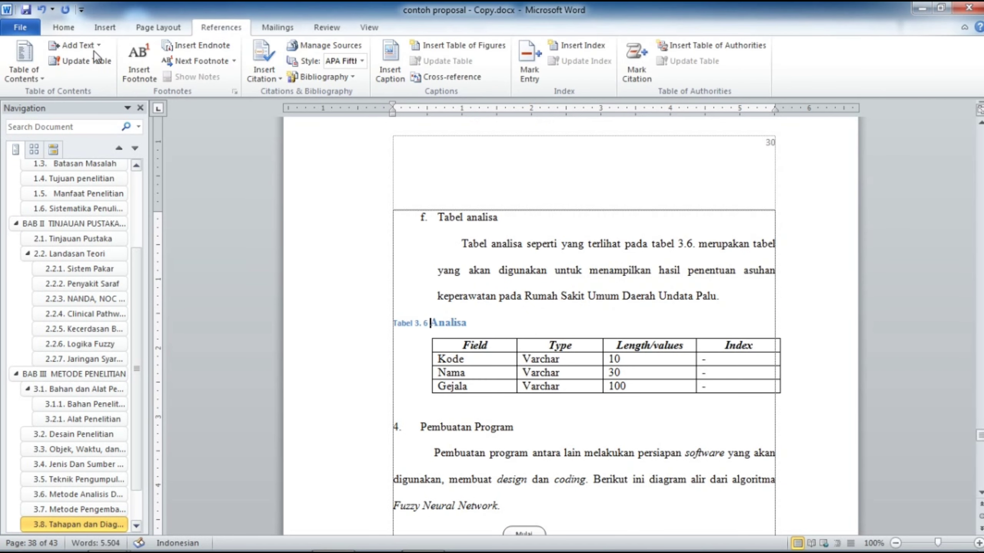
Step: Format the whole Analisa table caption as Times New Roman 12 pt, not bold, with black text, and centre it
left_click(69, 28)
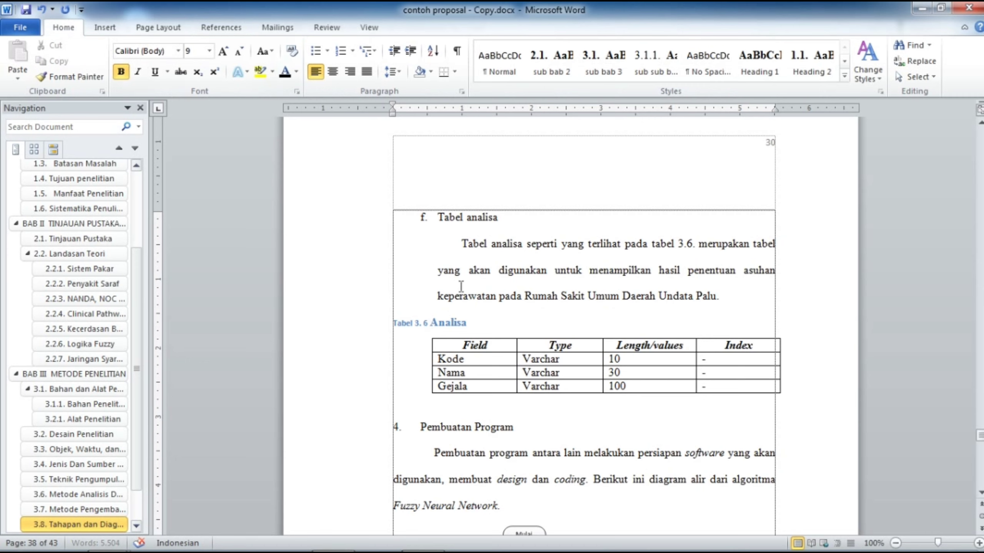
left_click(430, 323)
left_click_drag(466, 324, 393, 326)
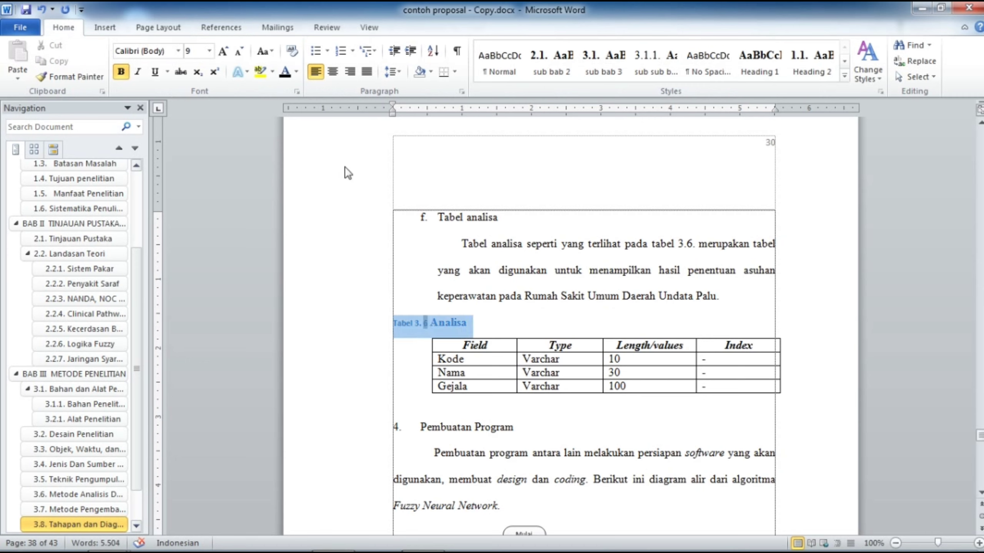
left_click(136, 55)
type("Times New Roman")
key("Return")
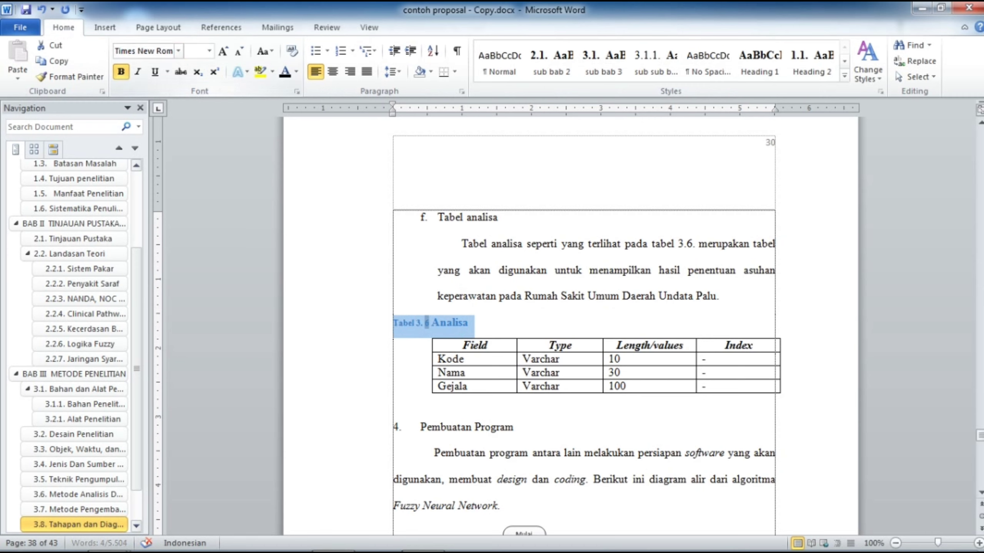
left_click(193, 55)
type("12")
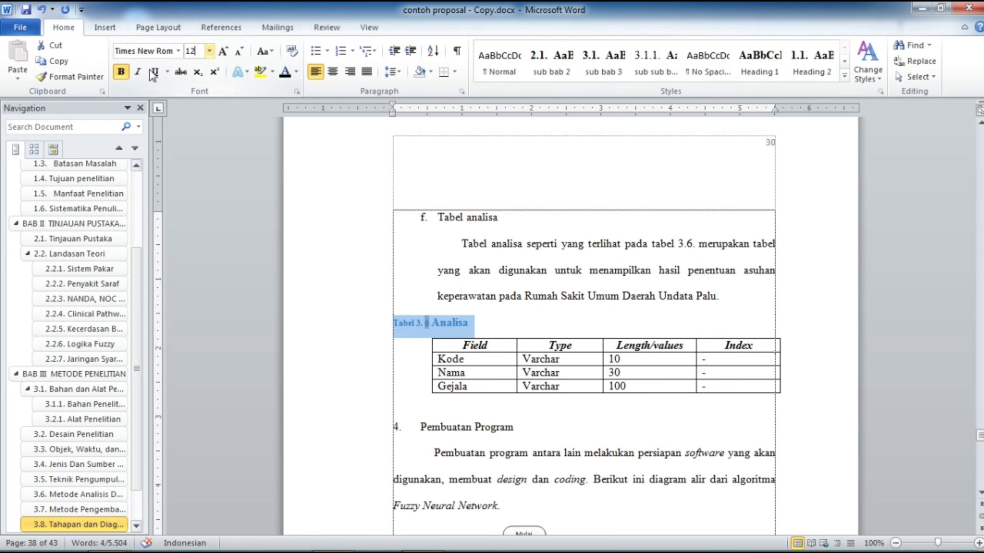
left_click(122, 71)
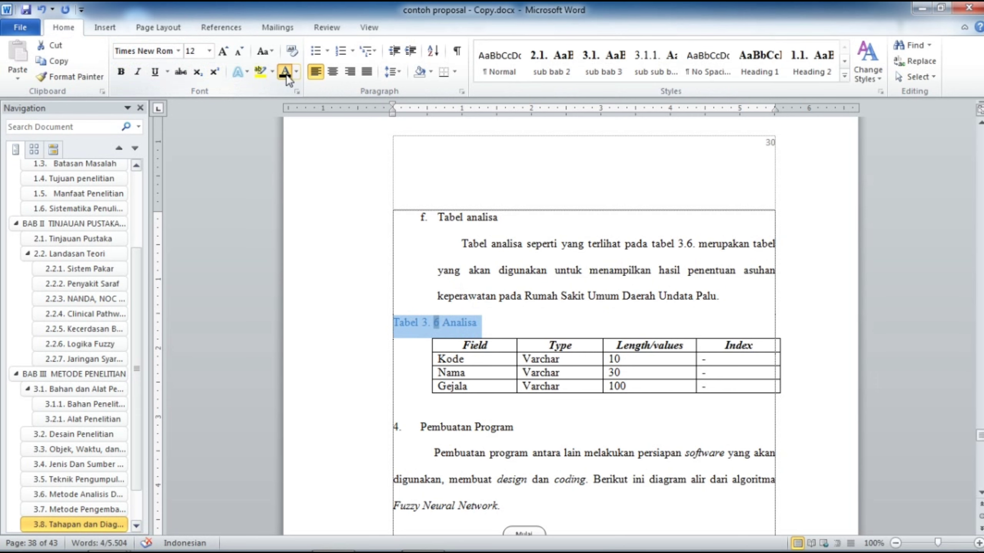
key("ctrl+e")
scroll(550, 441, "down", 5)
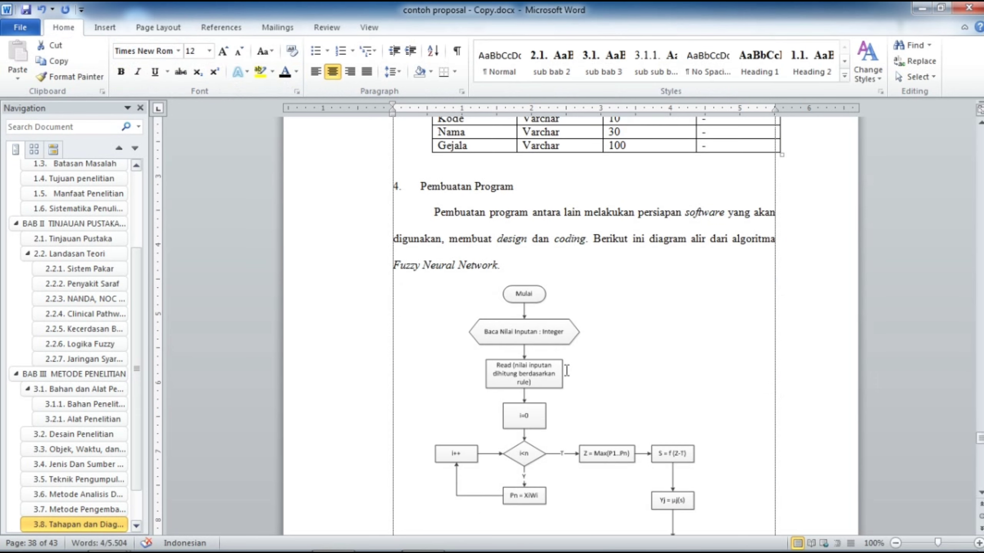
Step: Replace the manual "Tabel 3.7." before the Rencana Jadwal Kegiatan table title with an inserted "Tabel 3." label caption
scroll(579, 347, "down", 15)
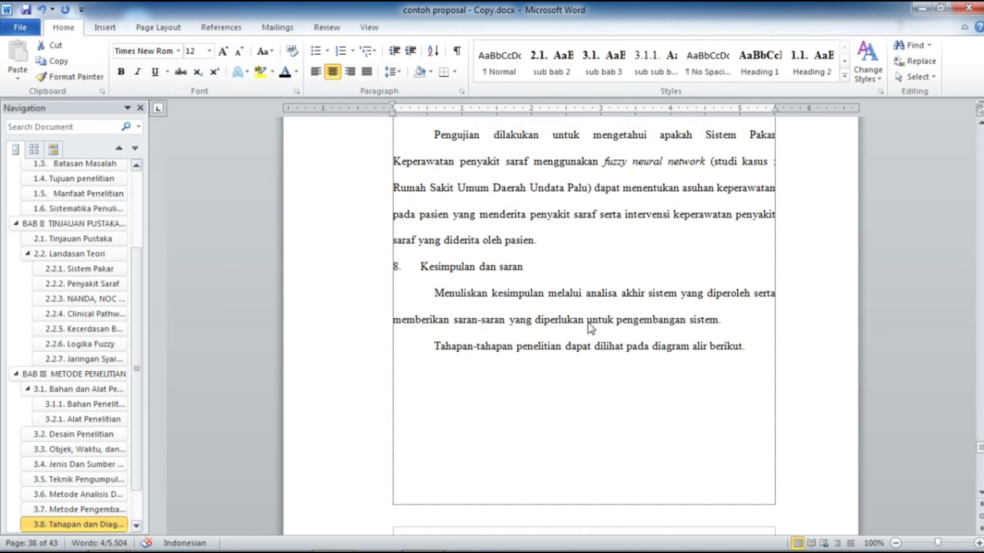
scroll(589, 322, "down", 18)
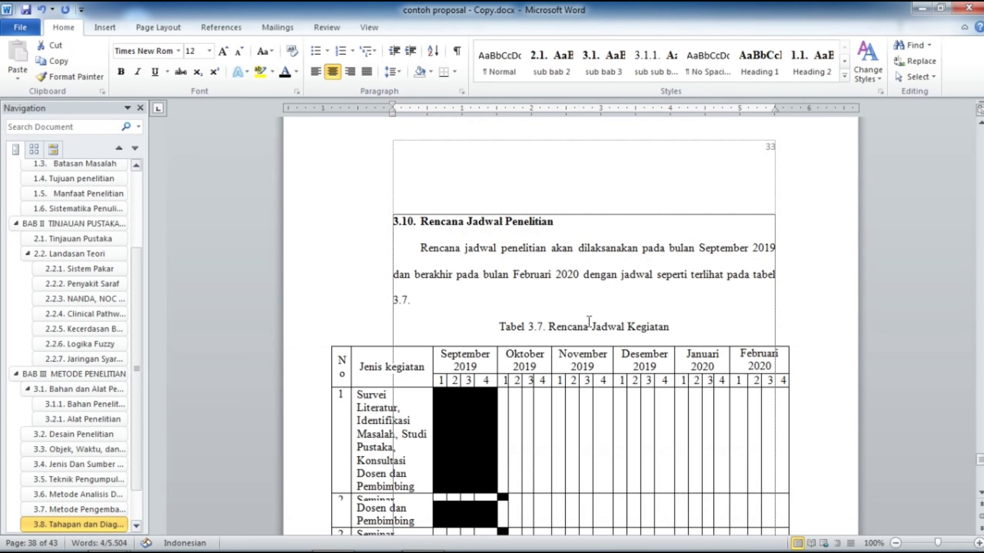
left_click_drag(549, 154, 500, 154)
key("Delete")
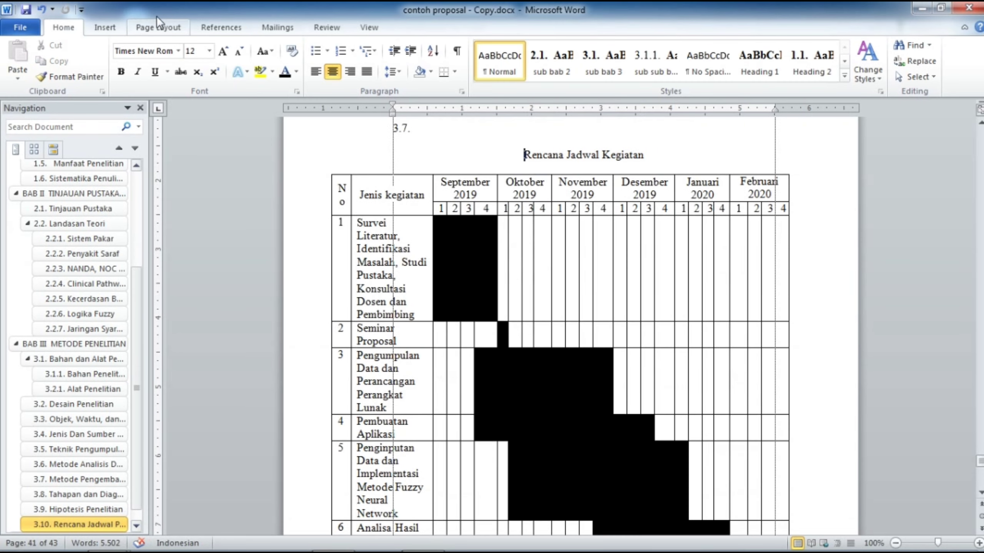
left_click(214, 24)
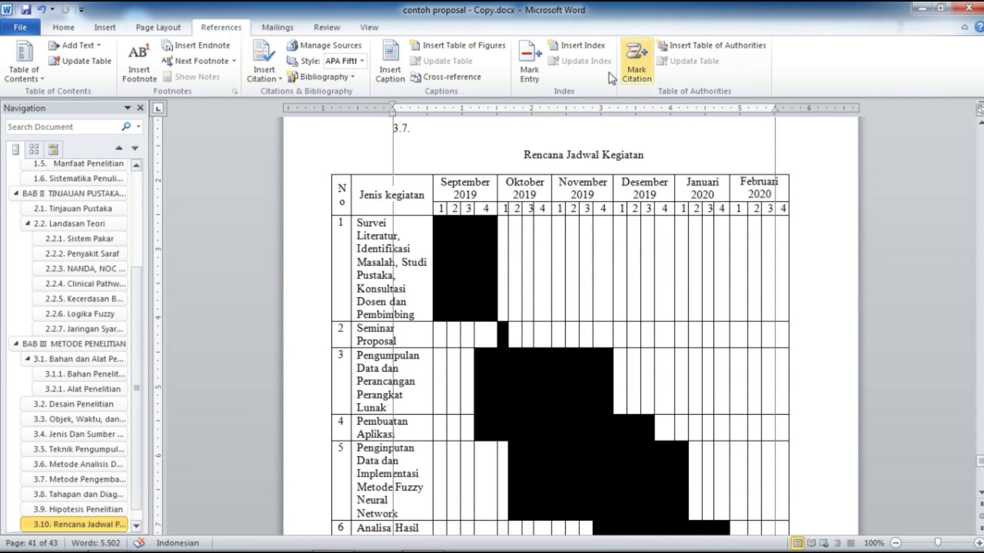
left_click(385, 73)
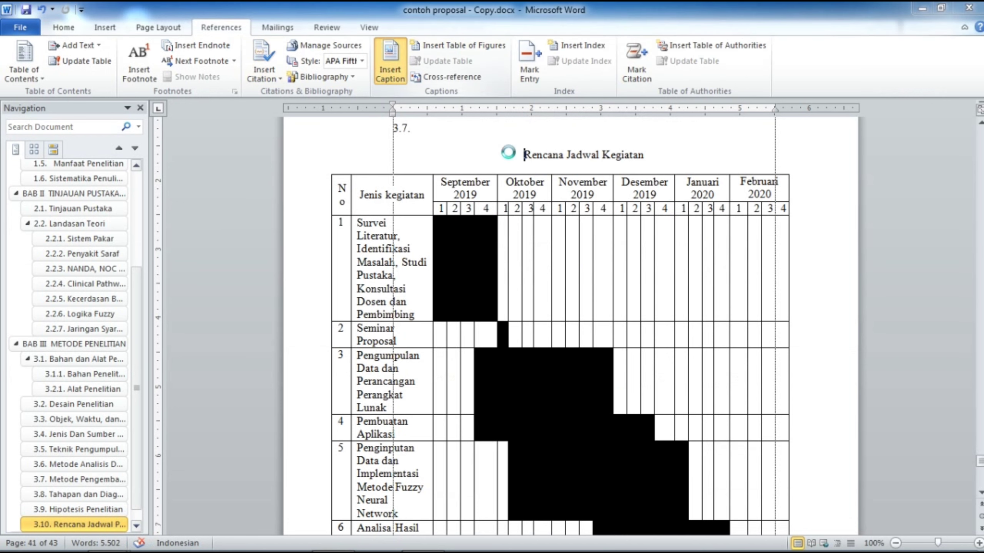
left_click(776, 287)
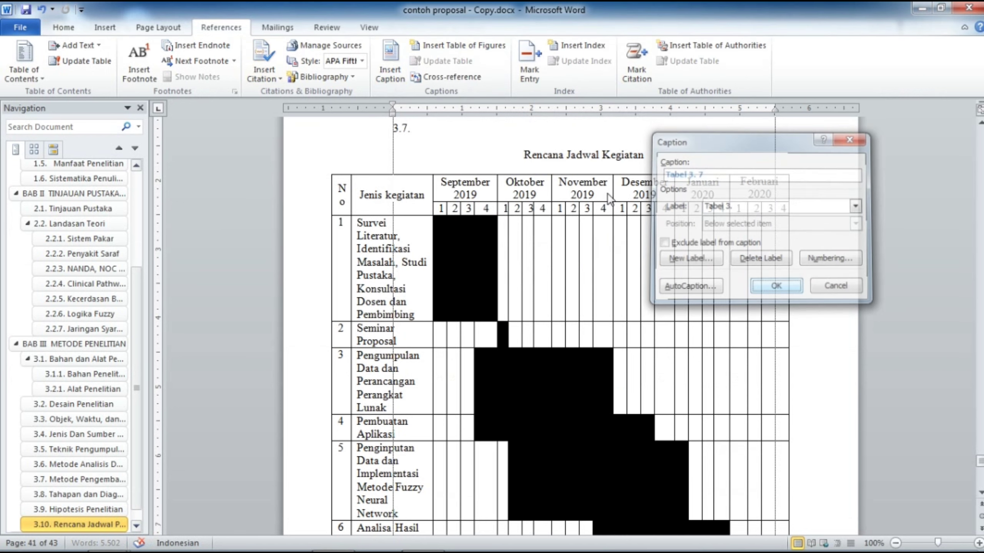
Step: Format the whole Rencana Jadwal Kegiatan caption as Times New Roman 12 pt, not bold, with black text, and centre it
left_click_drag(567, 156, 398, 158)
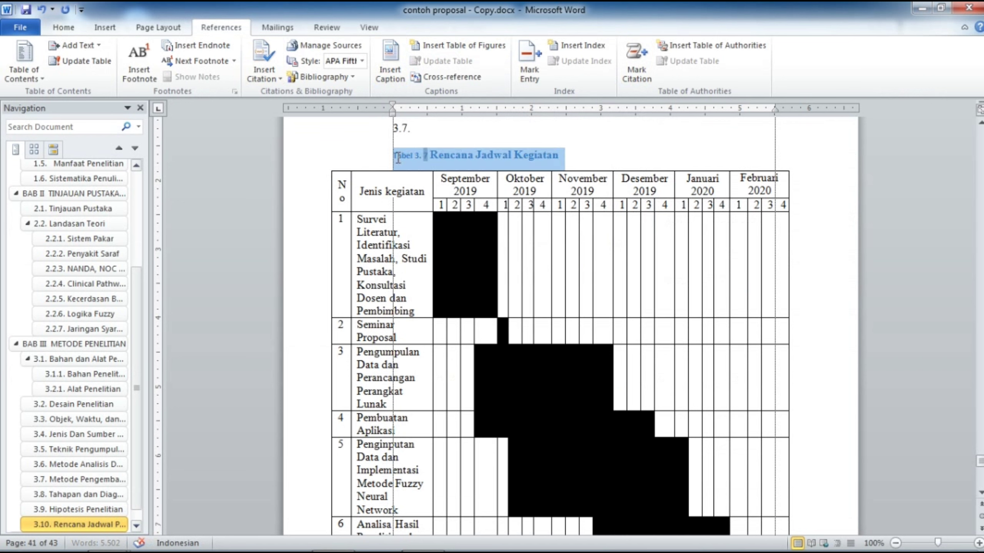
left_click(64, 27)
type("Times New Roman")
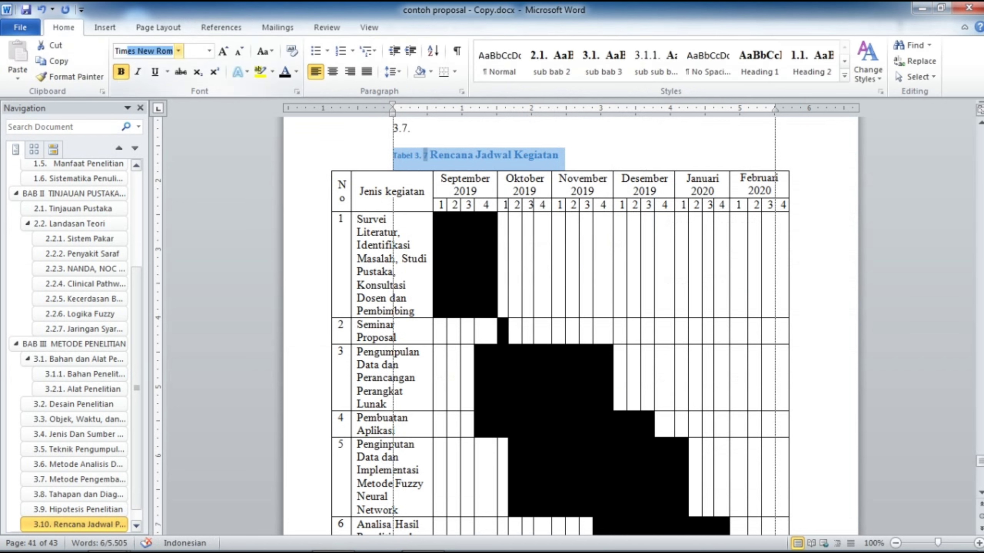
key("Return")
left_click(196, 49)
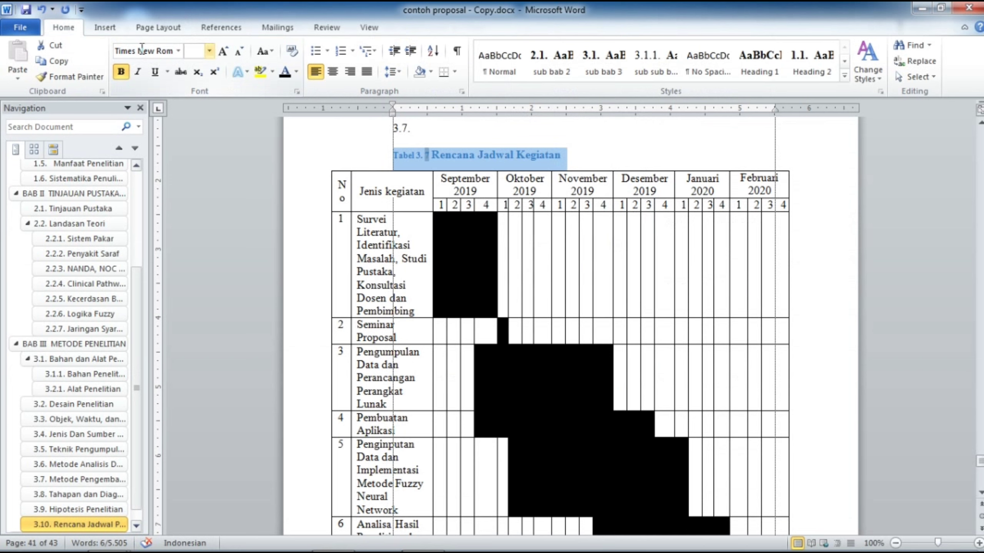
type("12")
key("Return")
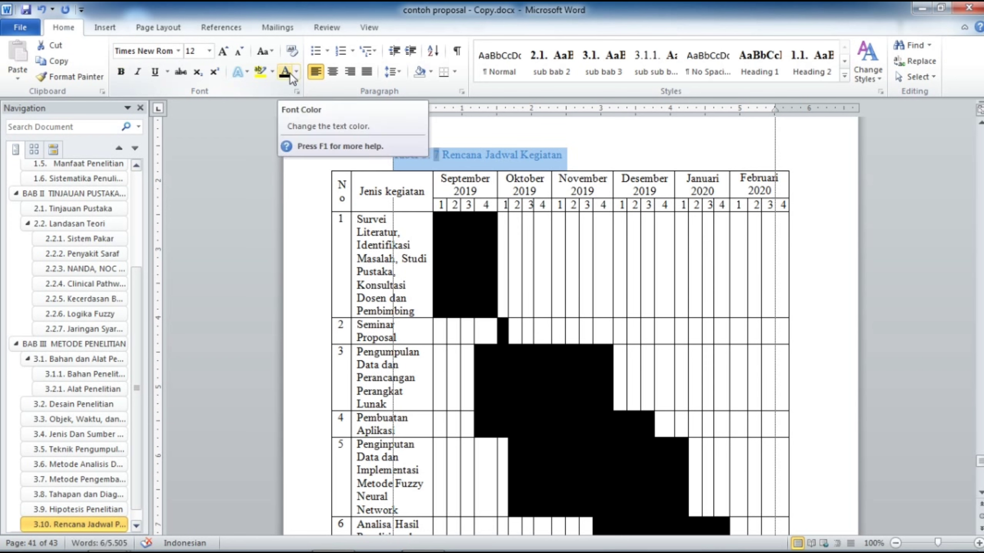
left_click(290, 75)
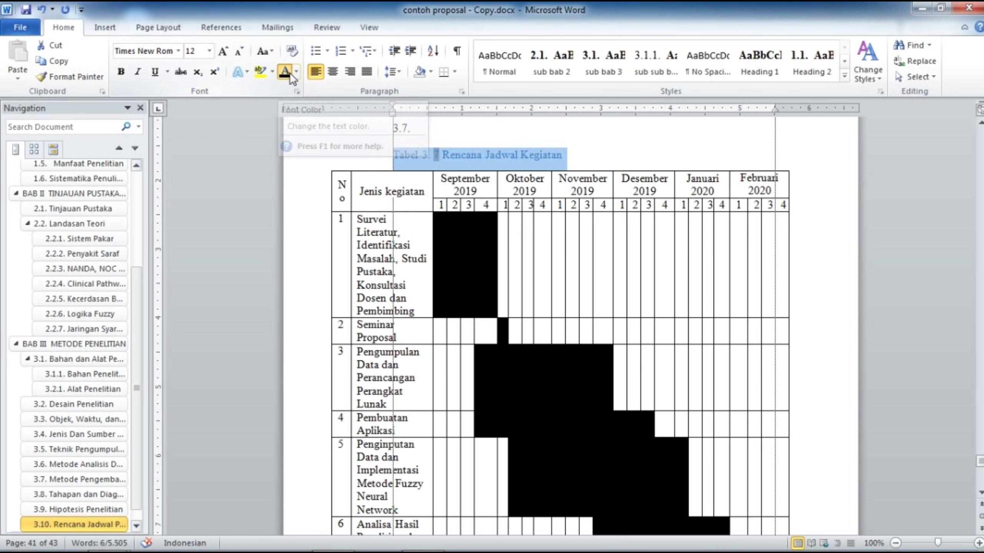
left_click(331, 73)
left_click(674, 156)
scroll(604, 261, "up", 8)
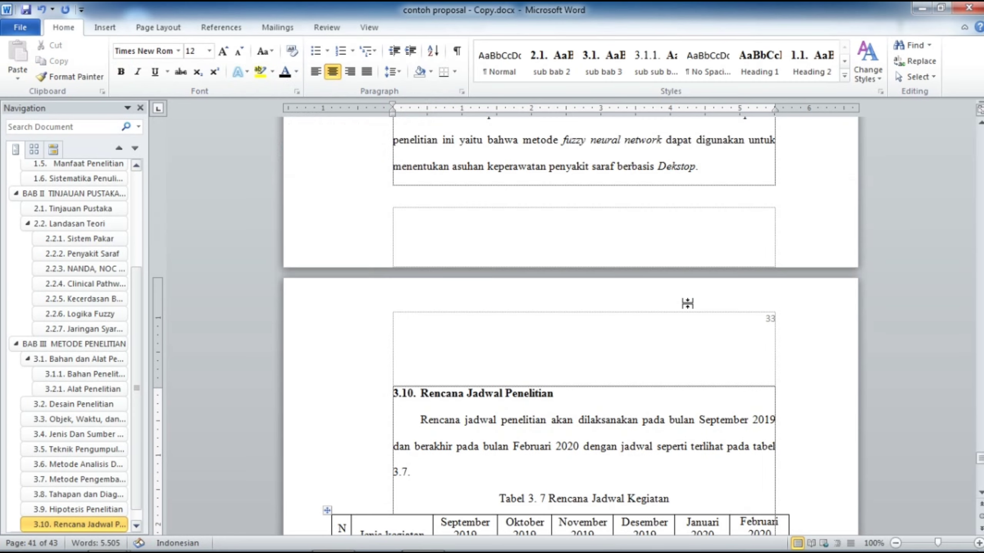
Step: Insert a table of figures for the "Gambar 2." caption label below the DAFTAR GAMBAR heading
scroll(604, 261, "down", 15)
scroll(604, 260, "down", 20)
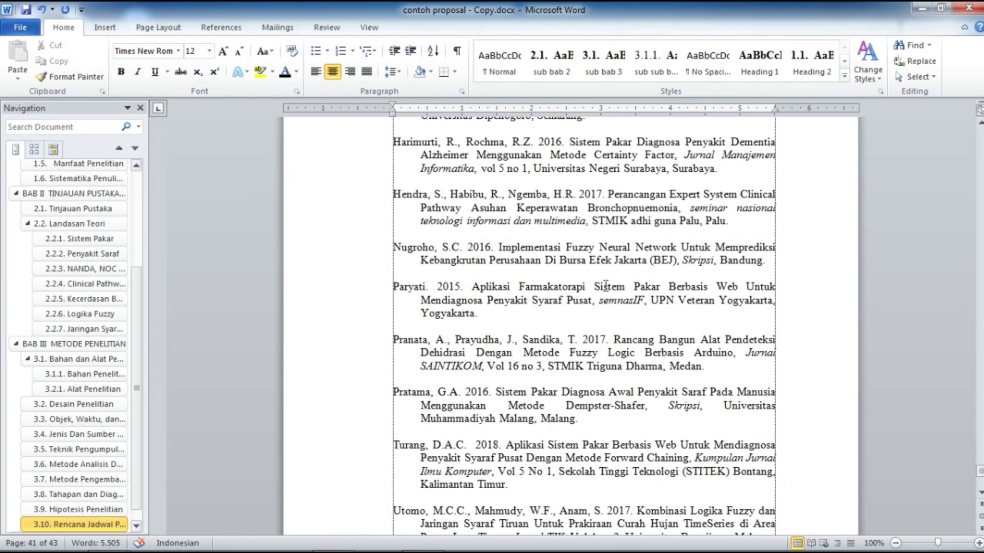
scroll(581, 302, "down", 2)
scroll(581, 310, "up", 10)
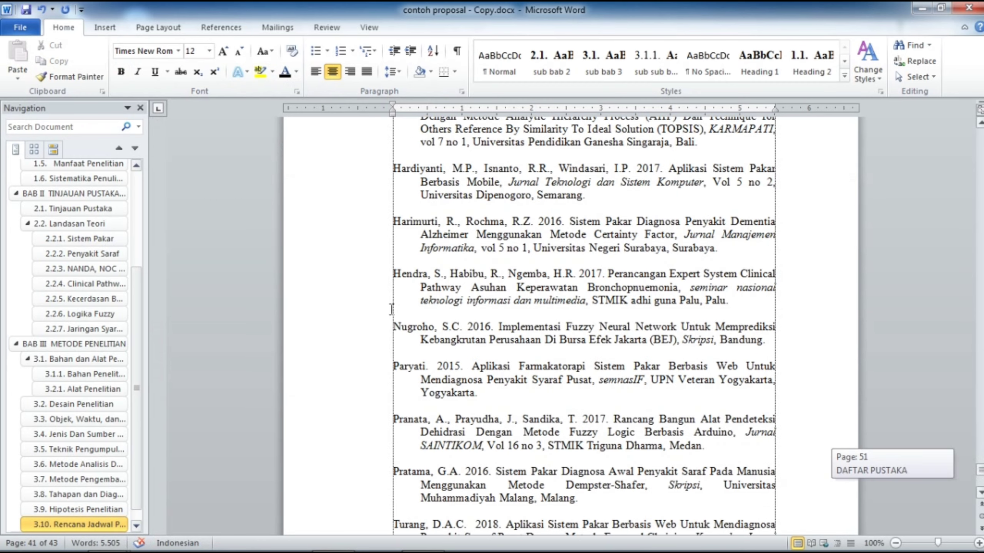
left_click_drag(137, 328, 132, 199)
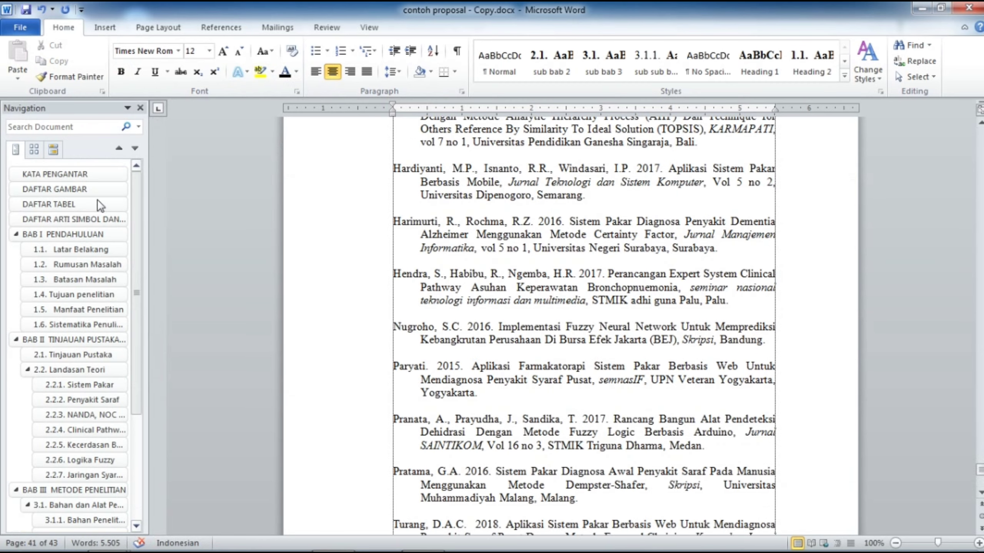
left_click(54, 189)
scroll(579, 209, "up", 2)
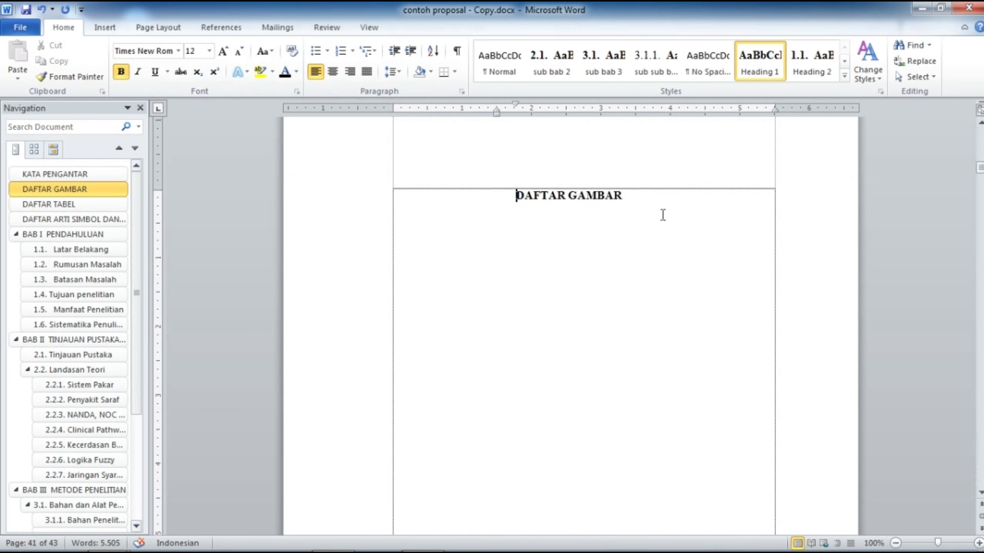
left_click(584, 211)
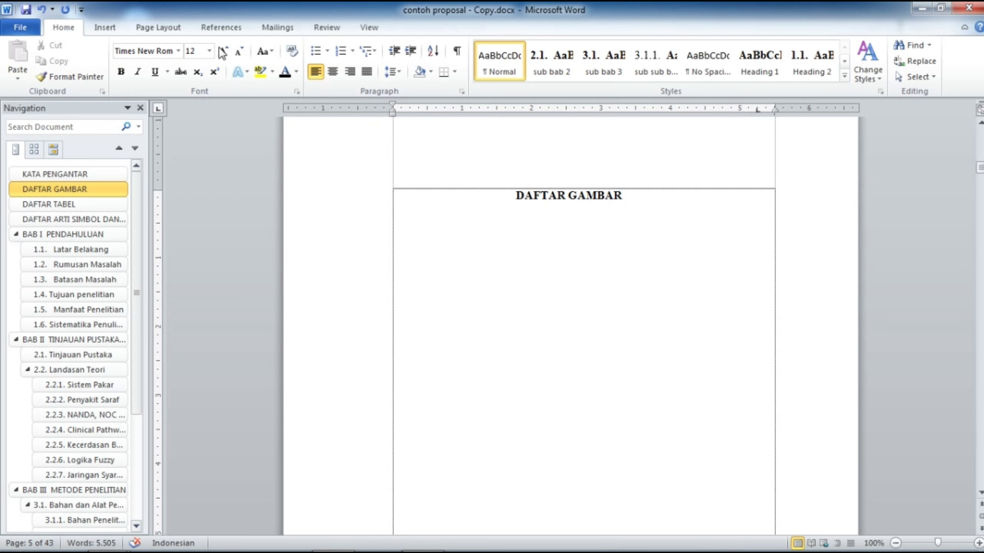
left_click(221, 28)
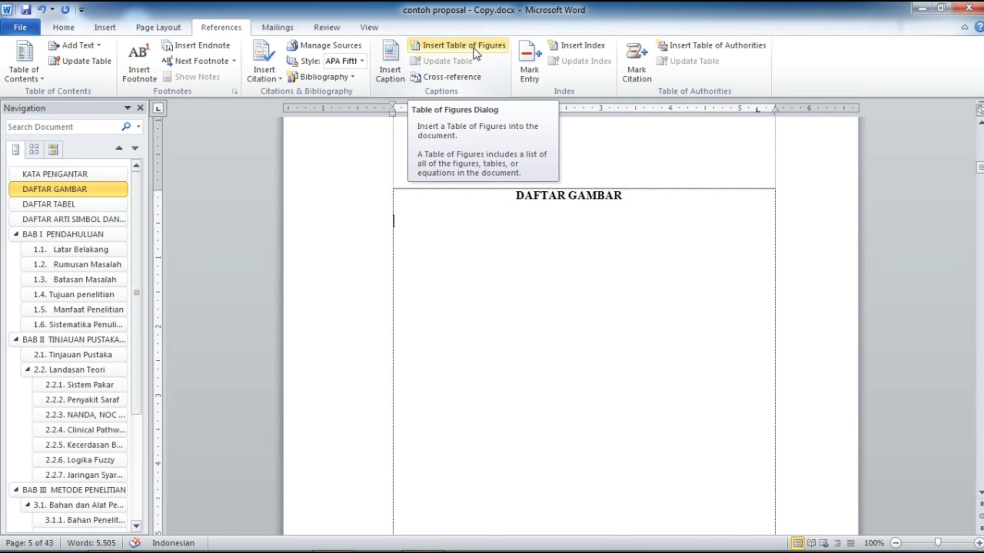
left_click(484, 56)
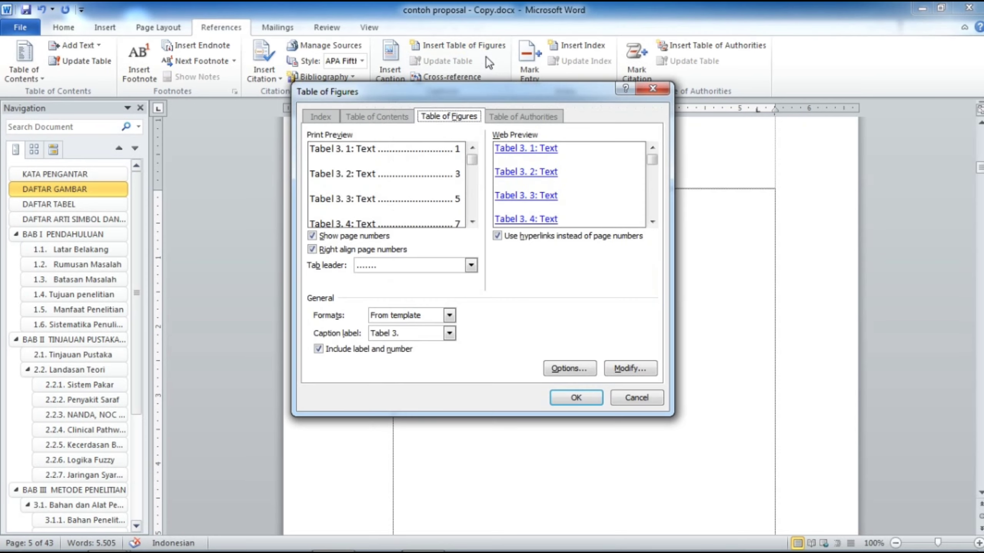
left_click_drag(539, 96, 795, 84)
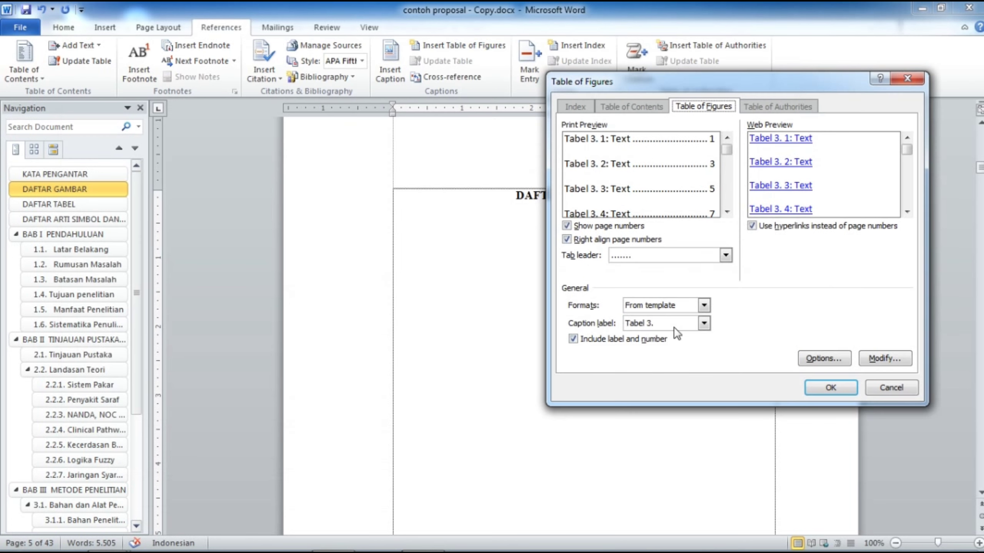
left_click(703, 324)
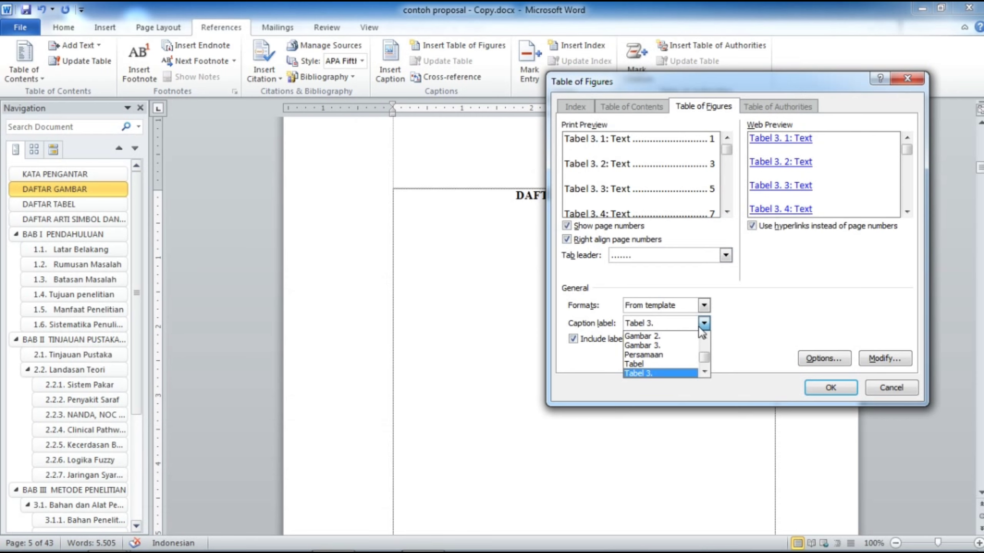
left_click(673, 336)
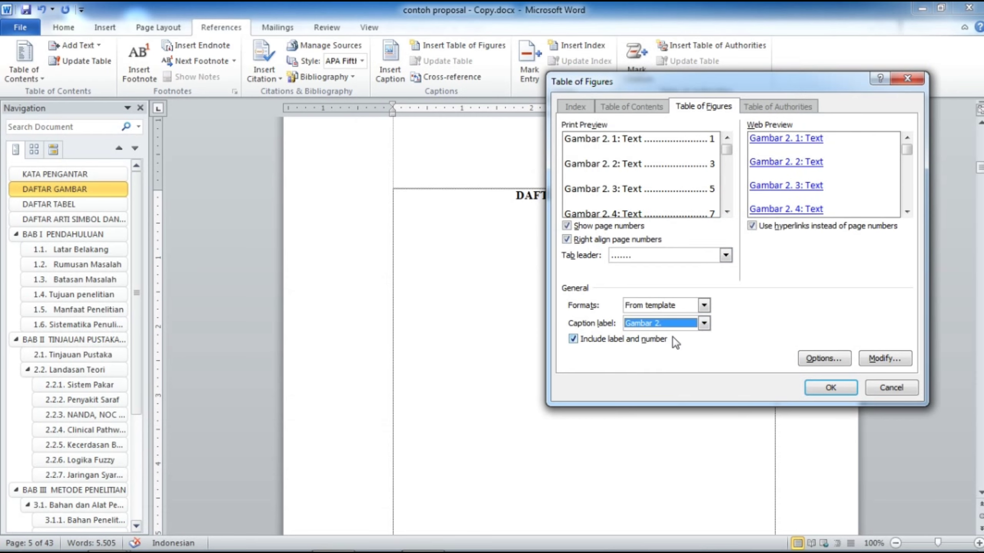
left_click(831, 388)
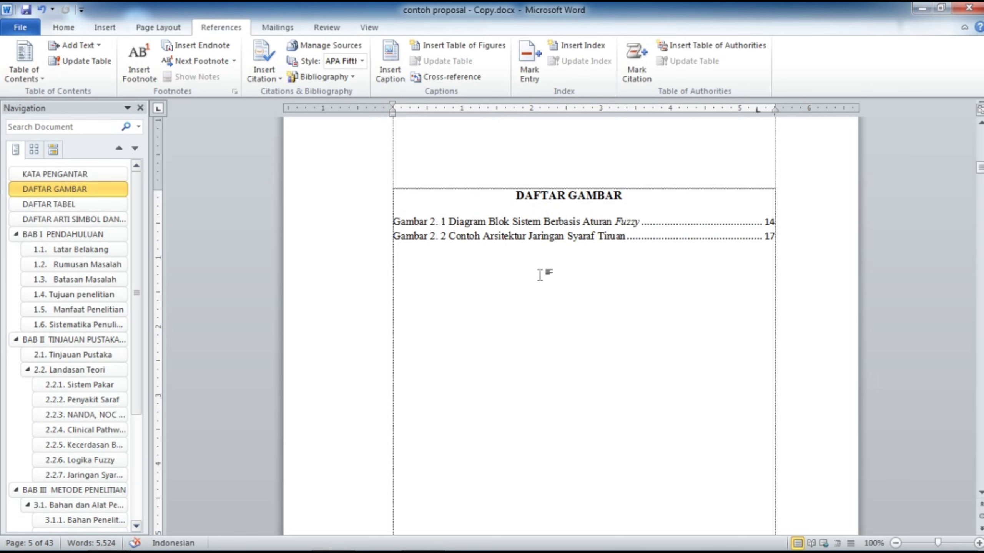
Step: Insert a table of figures for the "Gambar 3." label below the Gambar 2 entries and remove the blank line between the two lists
left_click(456, 45)
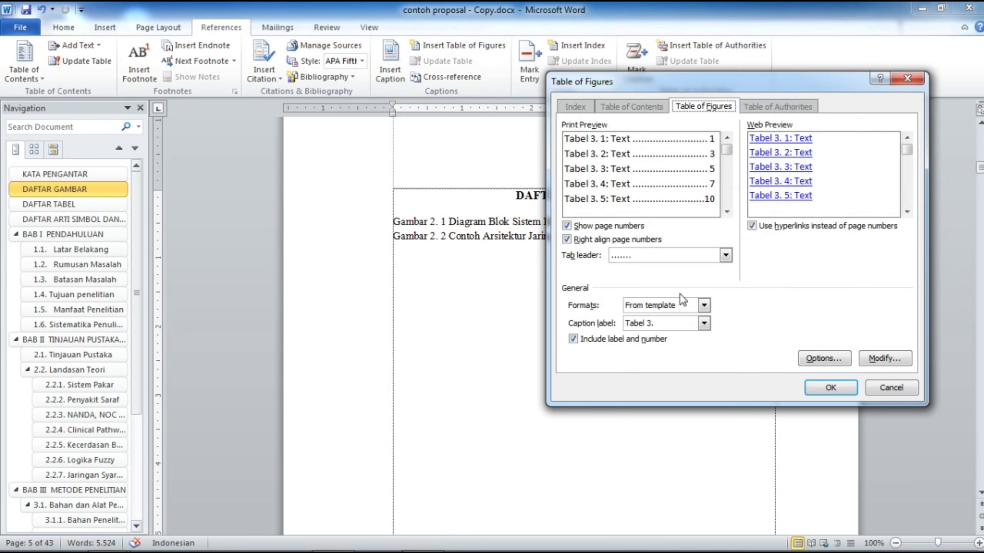
left_click(703, 324)
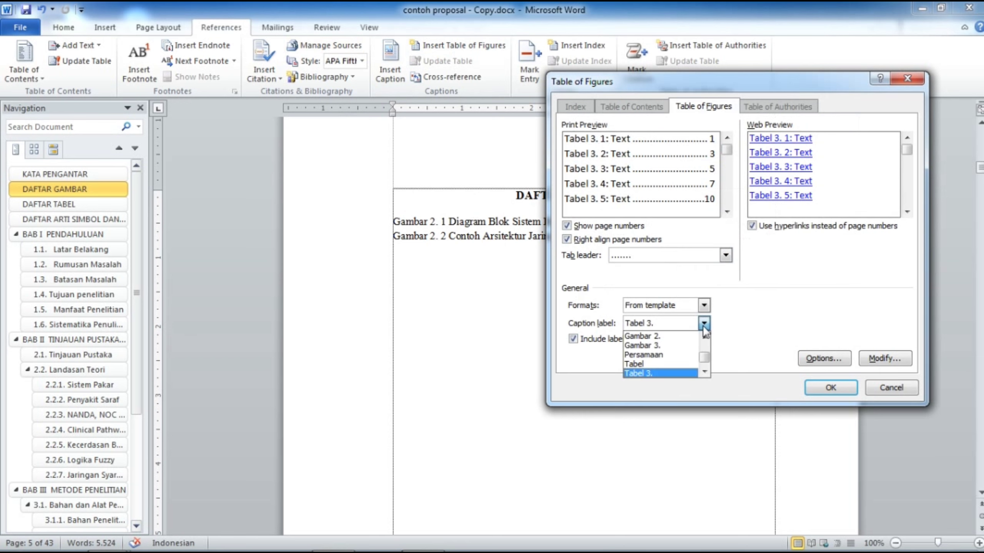
left_click(651, 346)
left_click(837, 386)
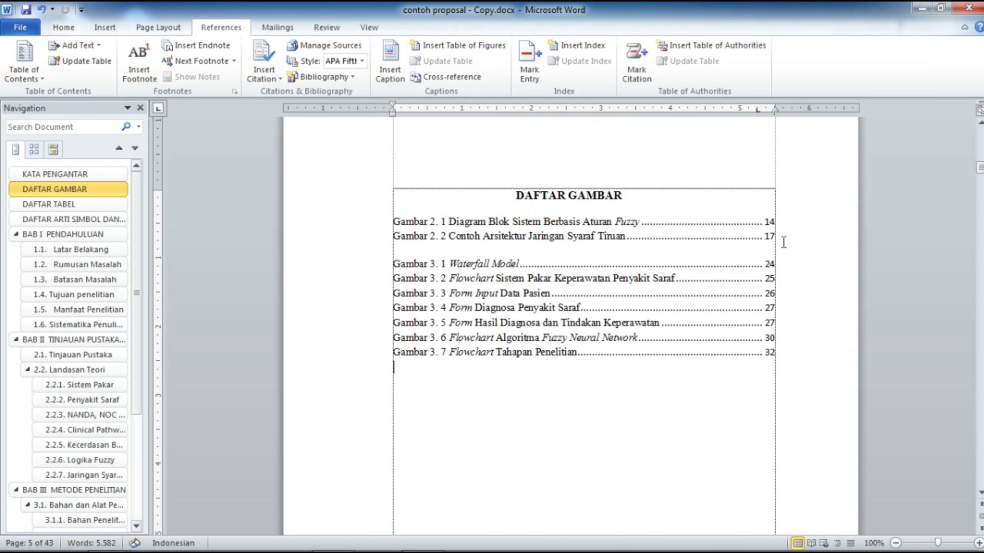
left_click(783, 242)
key("Delete")
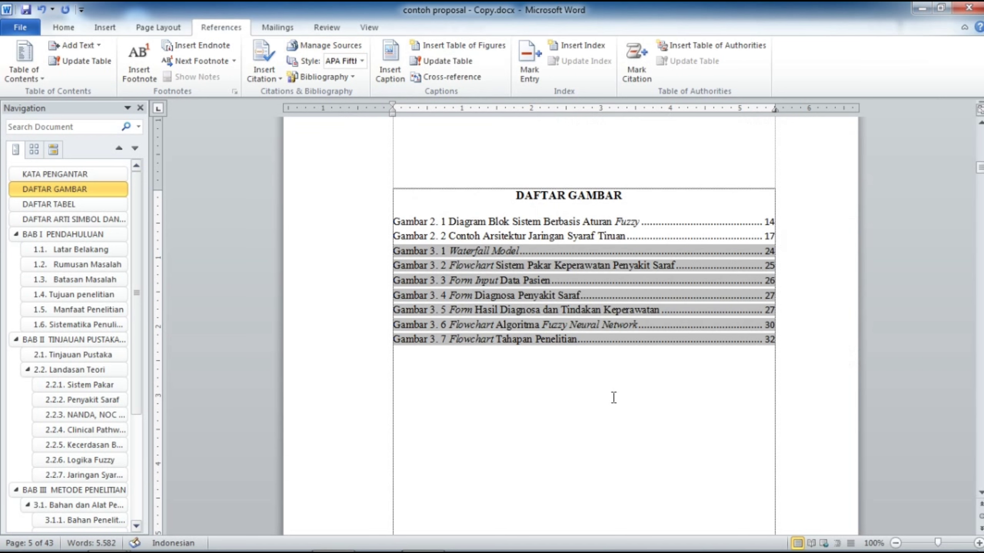
left_click(586, 372)
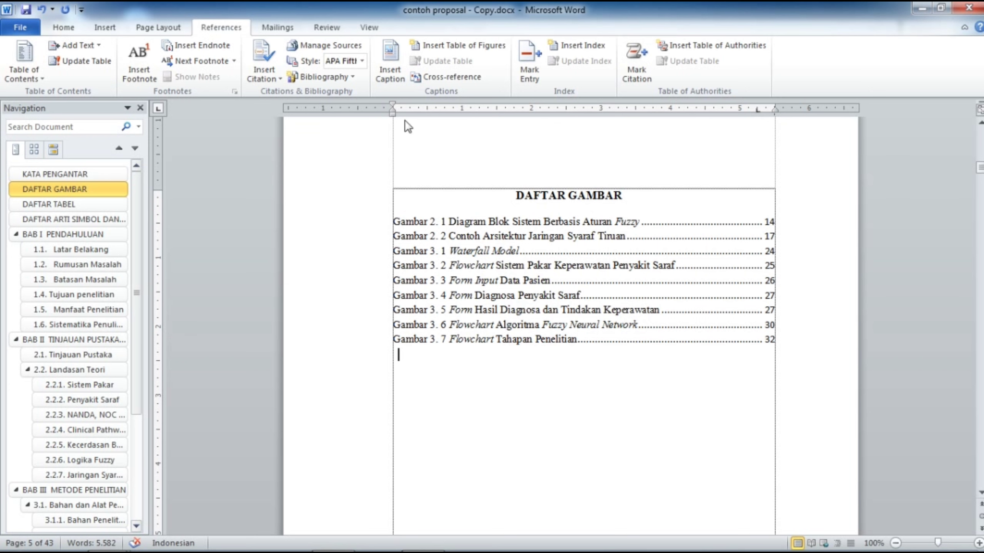
left_click(458, 45)
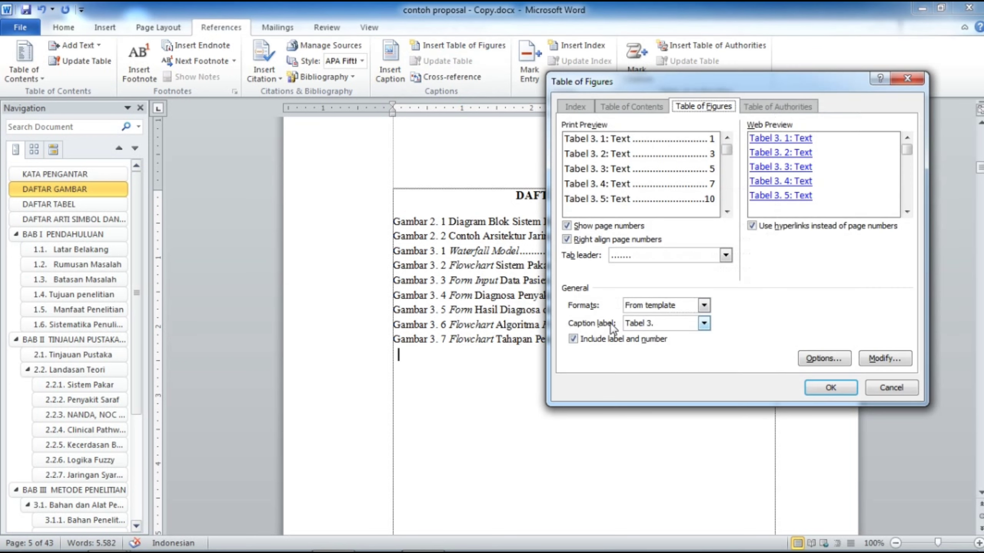
left_click(703, 324)
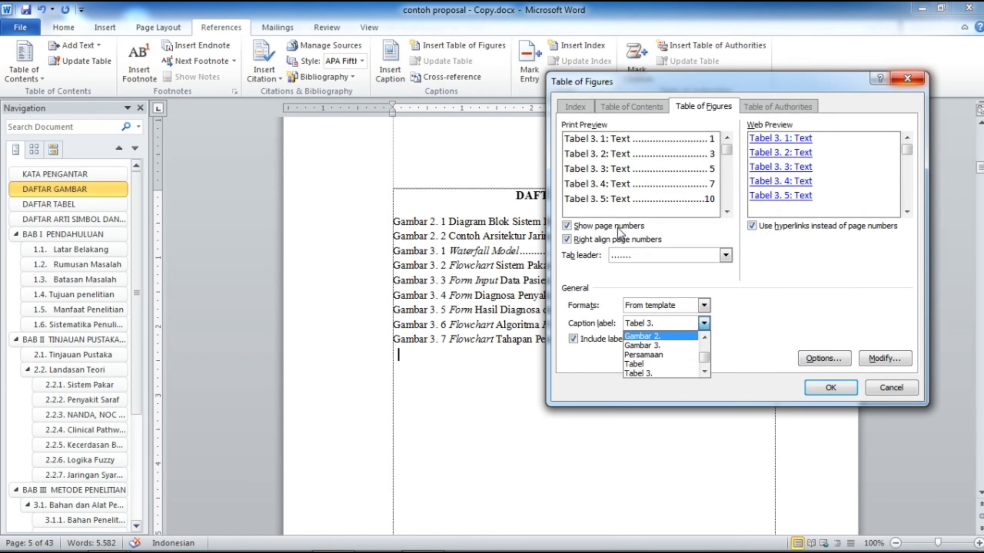
left_click(597, 251)
left_click(906, 79)
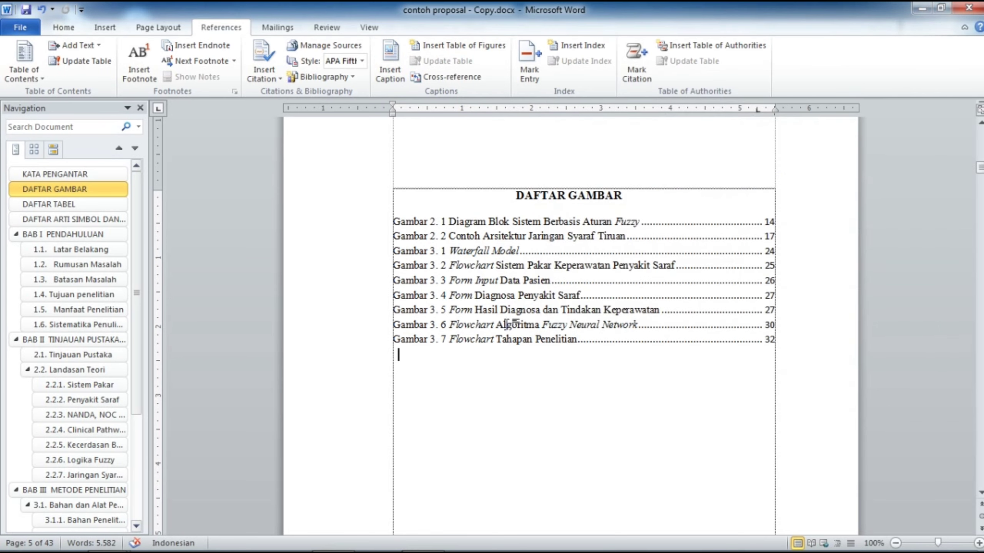
Step: Insert a table of figures for the "Tabel 3." caption label below the DAFTAR TABEL heading
scroll(527, 292, "down", 4)
scroll(527, 287, "down", 10)
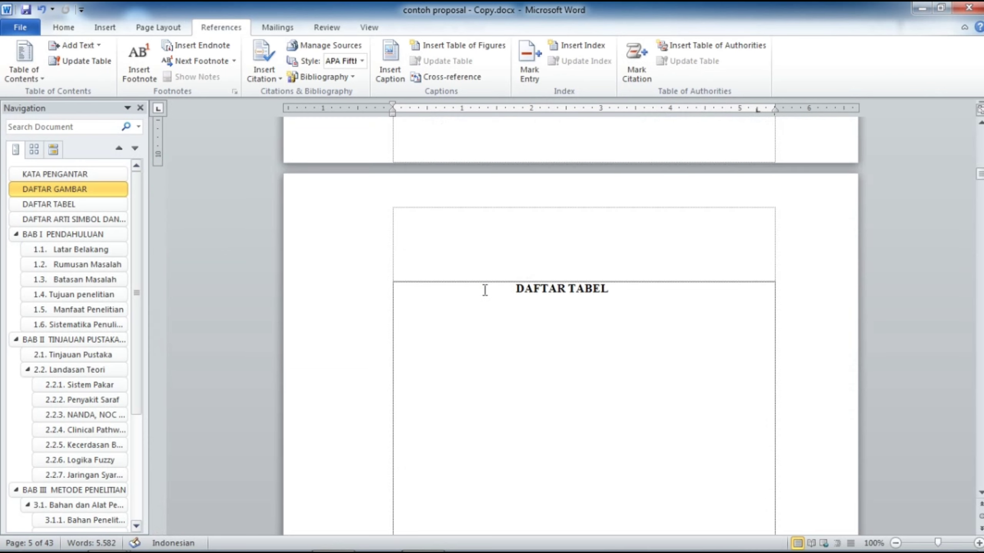
left_click(414, 279)
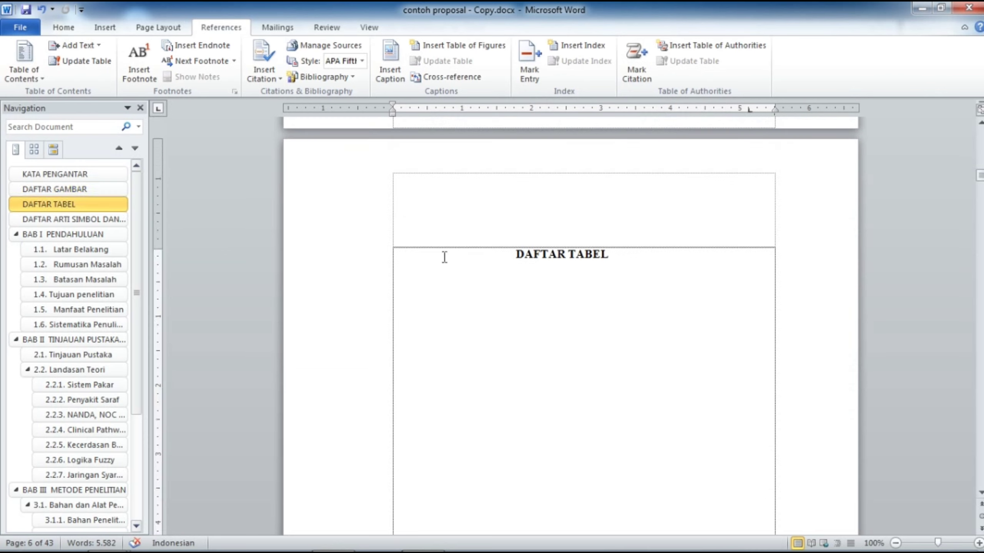
key("ctrl+z")
scroll(568, 288, "up", 15)
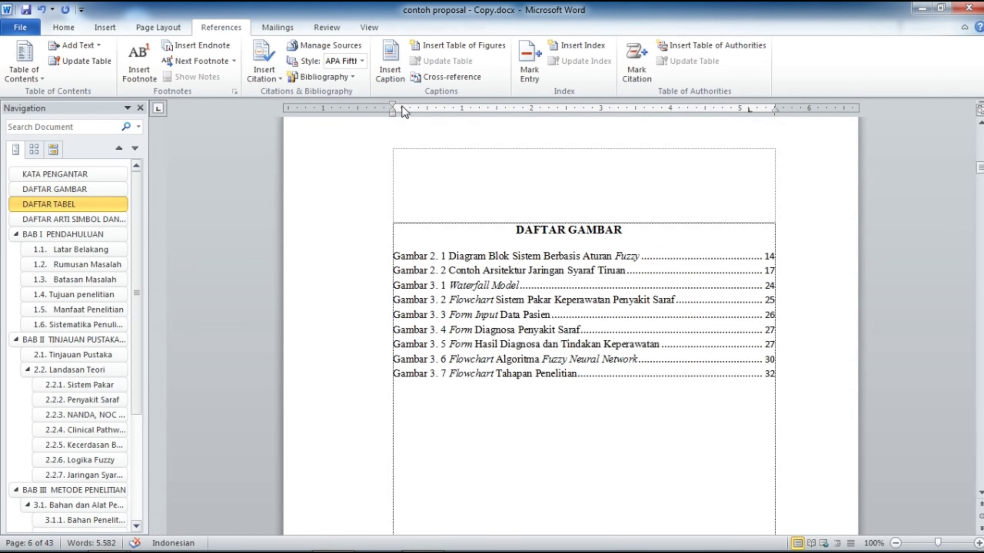
scroll(466, 290, "down", 5)
scroll(467, 289, "down", 3)
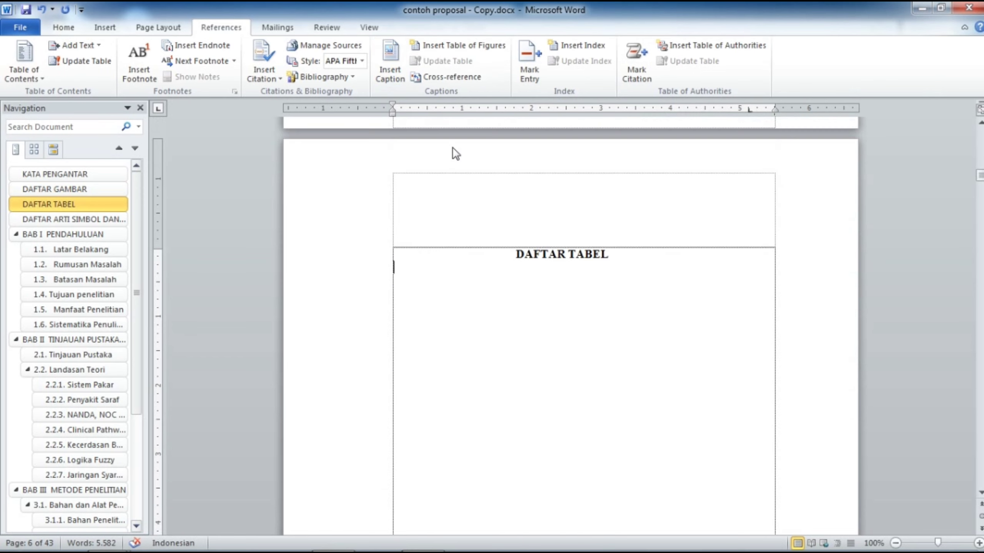
left_click(442, 47)
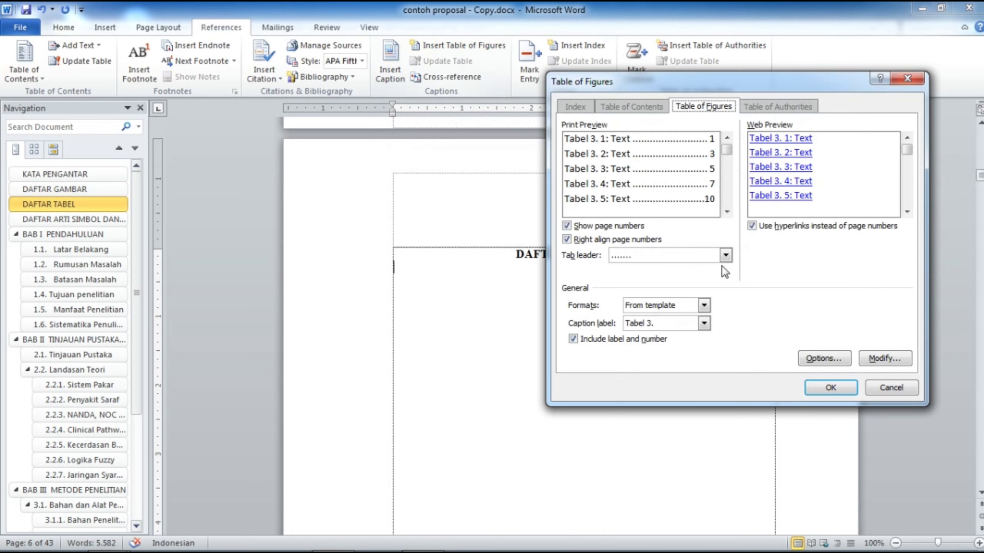
left_click(704, 322)
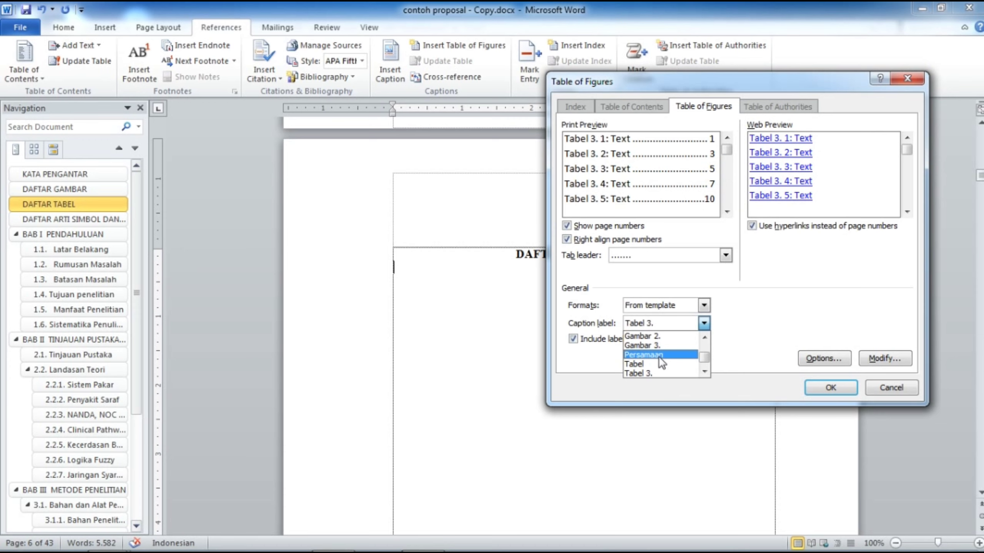
scroll(660, 357, "down", 1)
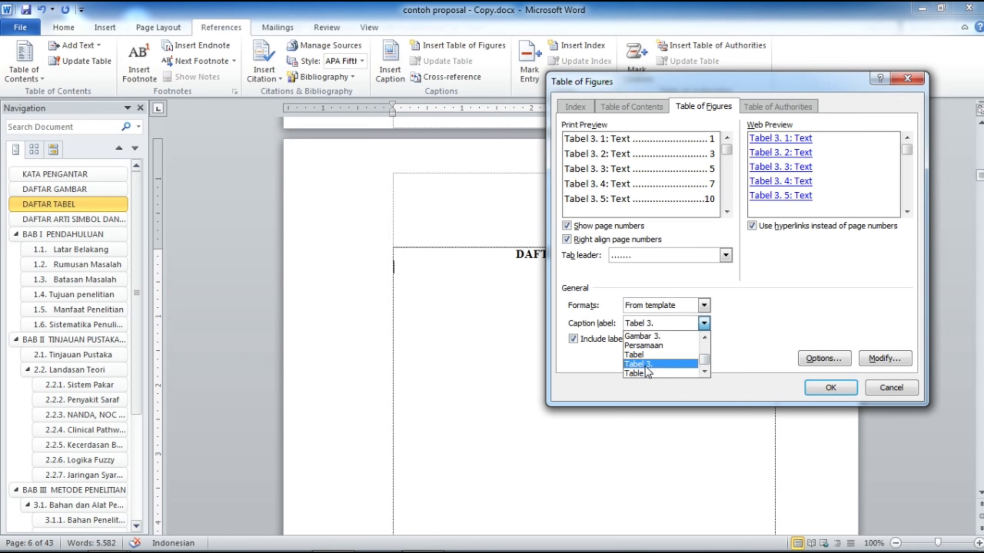
left_click(643, 364)
left_click(825, 388)
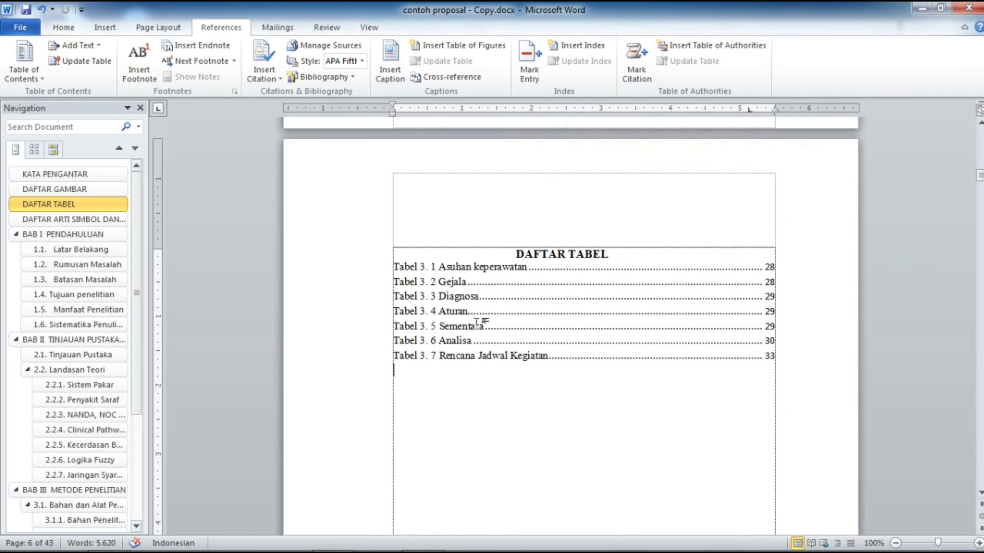
Step: Review the generated DAFTAR GAMBAR and DAFTAR TABEL lists, comparing their caption numbers, titles and page numbers
scroll(516, 310, "down", 4)
scroll(517, 310, "up", 4)
scroll(571, 377, "up", 15)
scroll(600, 392, "down", 4)
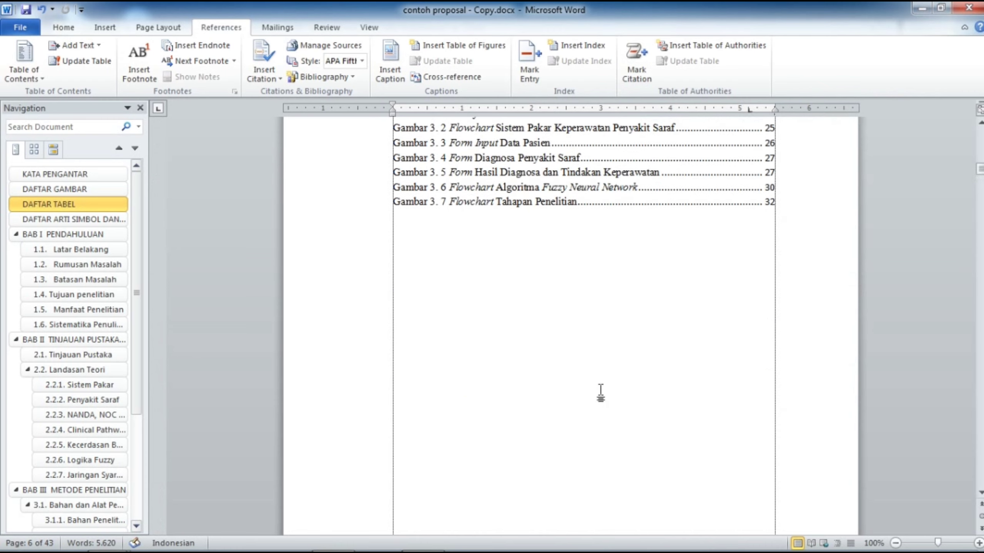
scroll(600, 391, "down", 10)
scroll(567, 375, "up", 14)
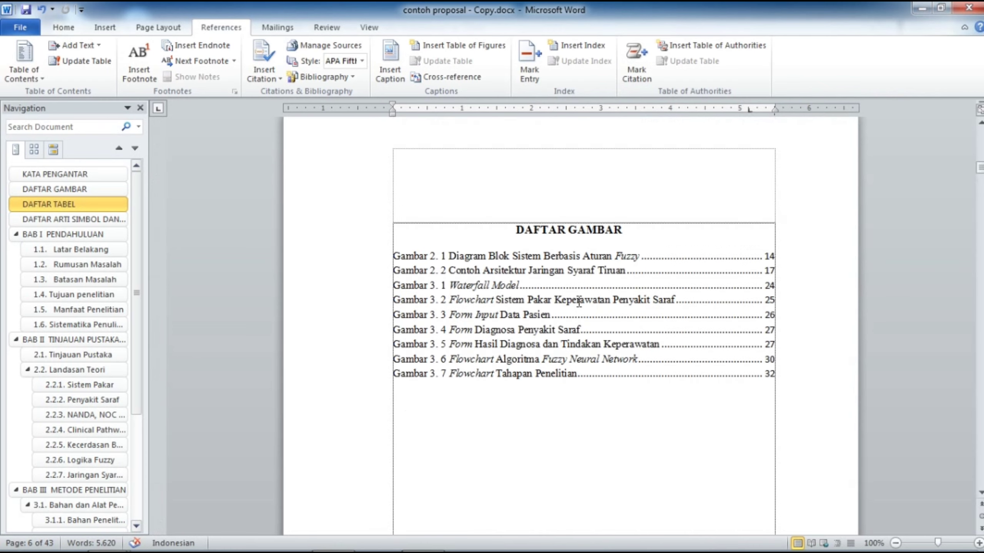
scroll(579, 303, "down", 12)
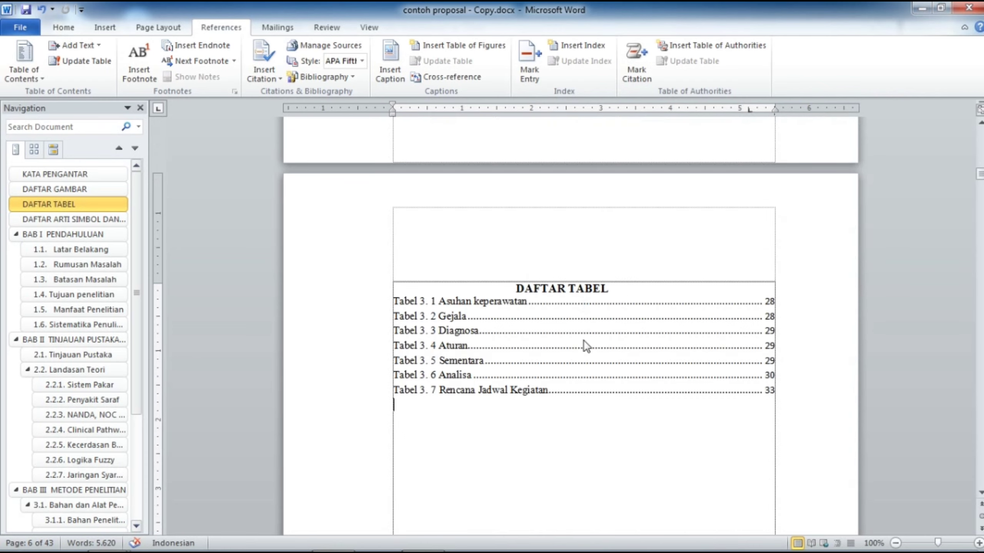
scroll(584, 342, "up", 12)
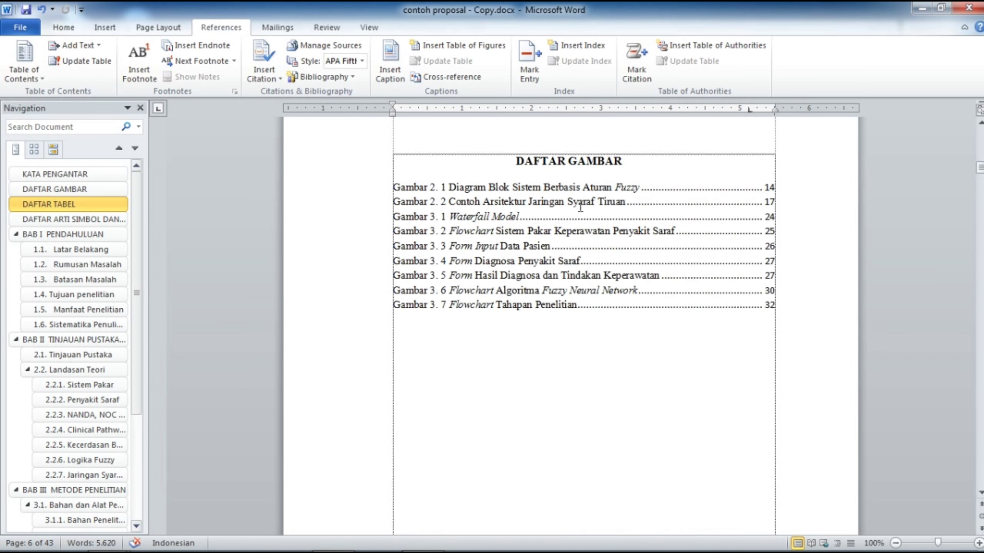
scroll(593, 407, "down", 12)
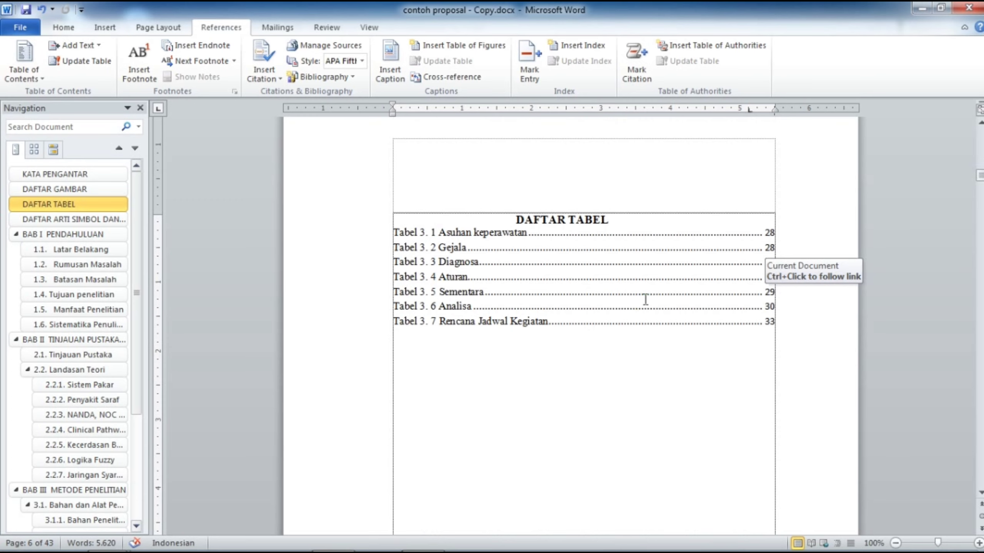
scroll(645, 299, "up", 15)
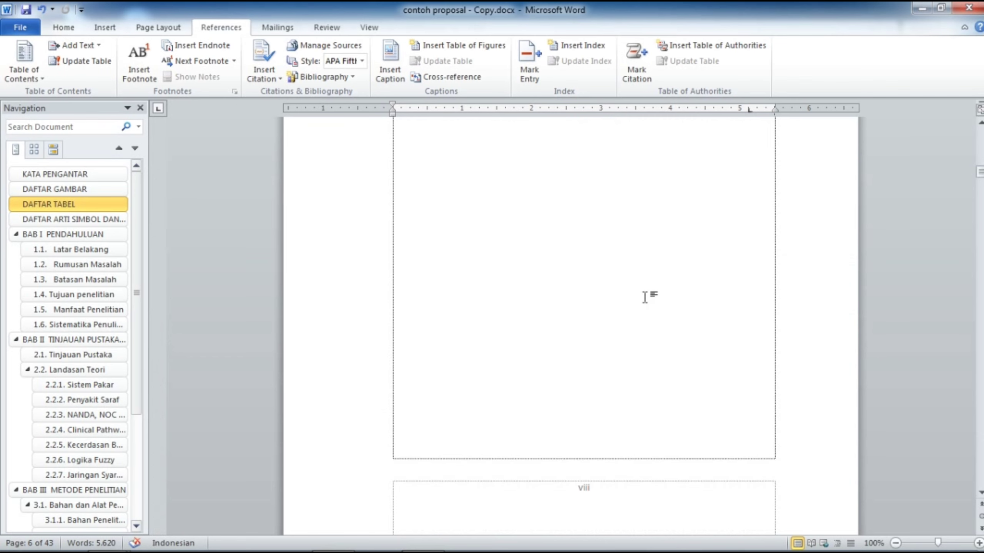
scroll(645, 298, "up", 5)
scroll(645, 300, "down", 5)
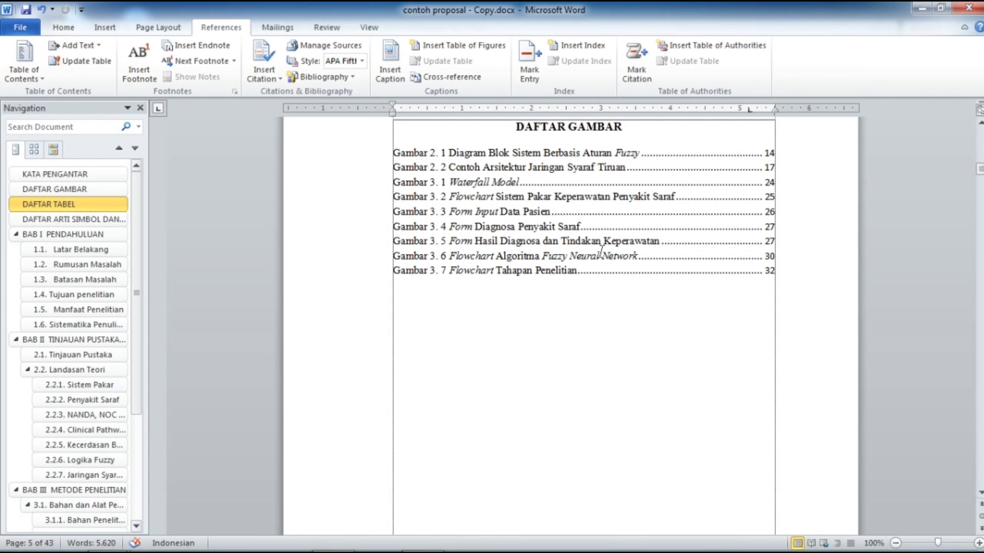
scroll(639, 243, "down", 2)
scroll(639, 243, "down", 12)
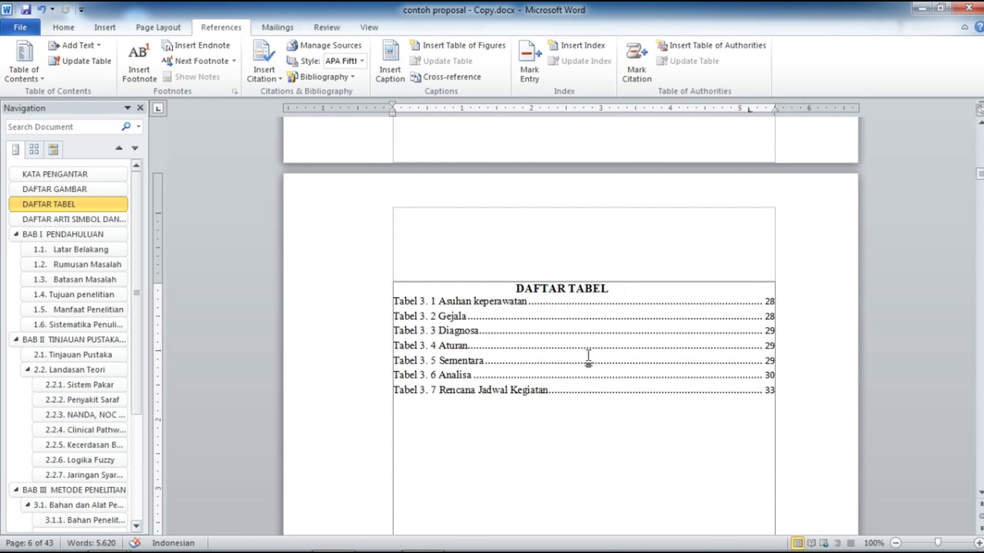
scroll(589, 352, "down", 4)
scroll(588, 352, "up", 5)
scroll(617, 385, "up", 15)
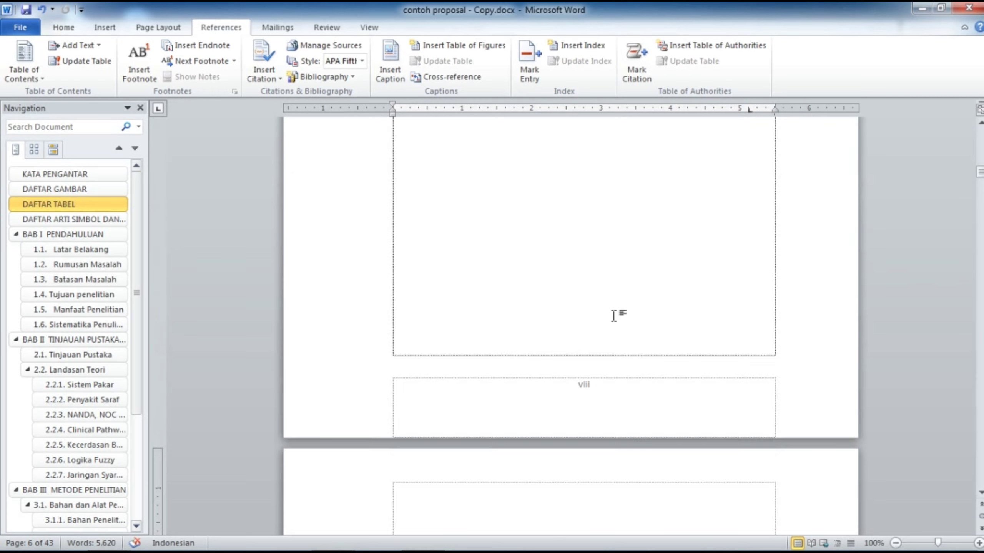